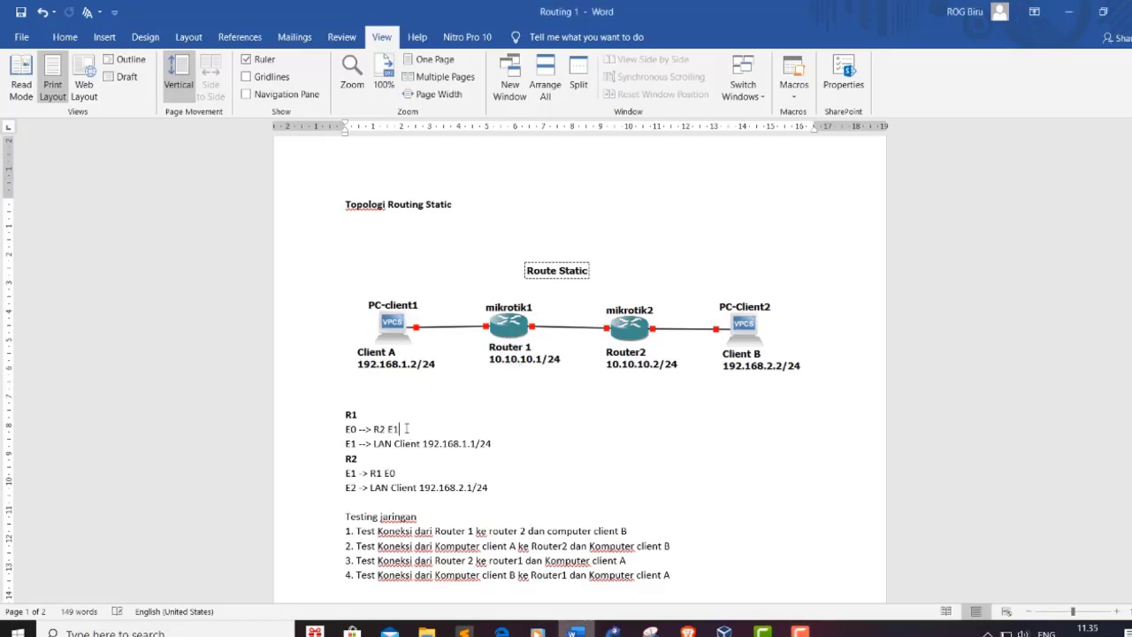
Step: Add 10.10.10.1/24 to R1's 'E0 --> R2 E1' line in the Word plan
type("10.10.10.1/24")
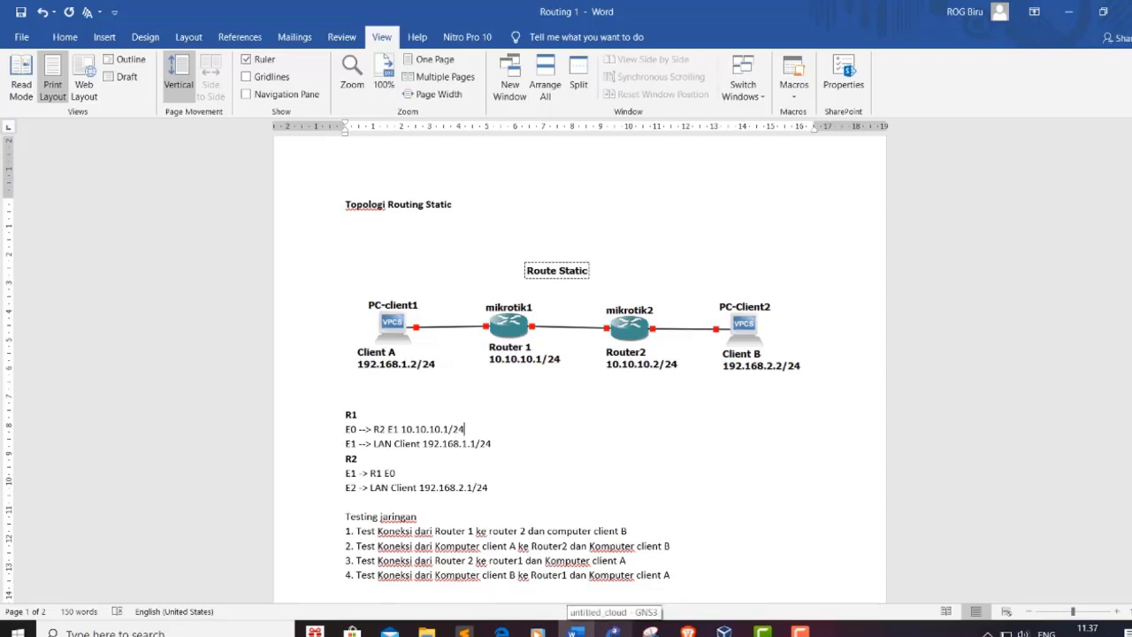
Step: Bring up GNS3, then raise the VirtualBox Manager window higher on screen
left_click(613, 631)
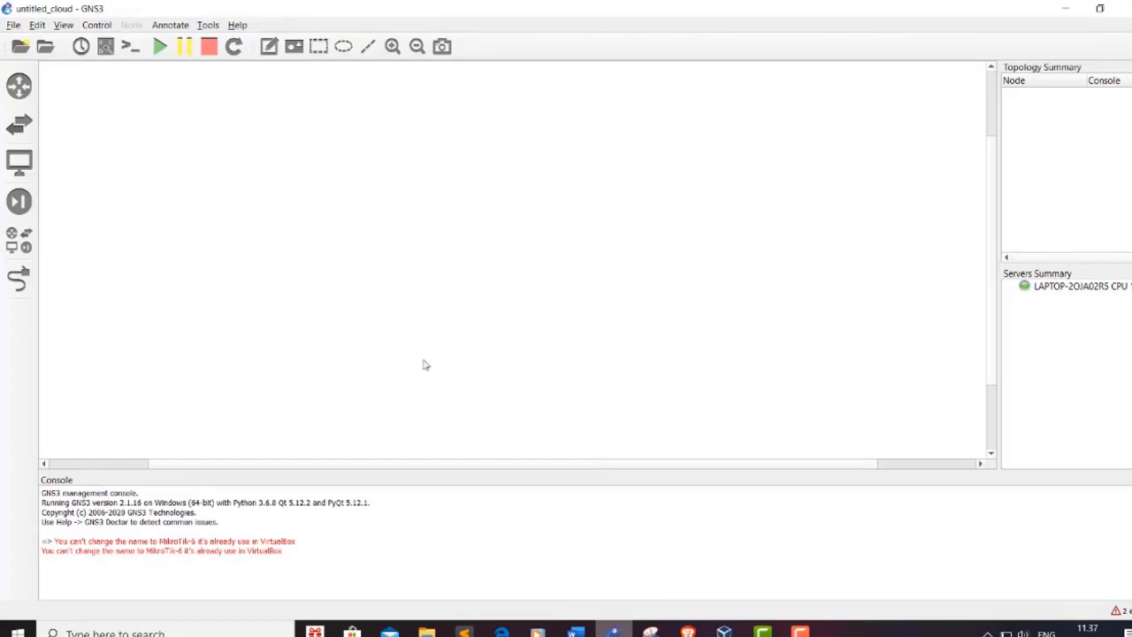
left_click(723, 629)
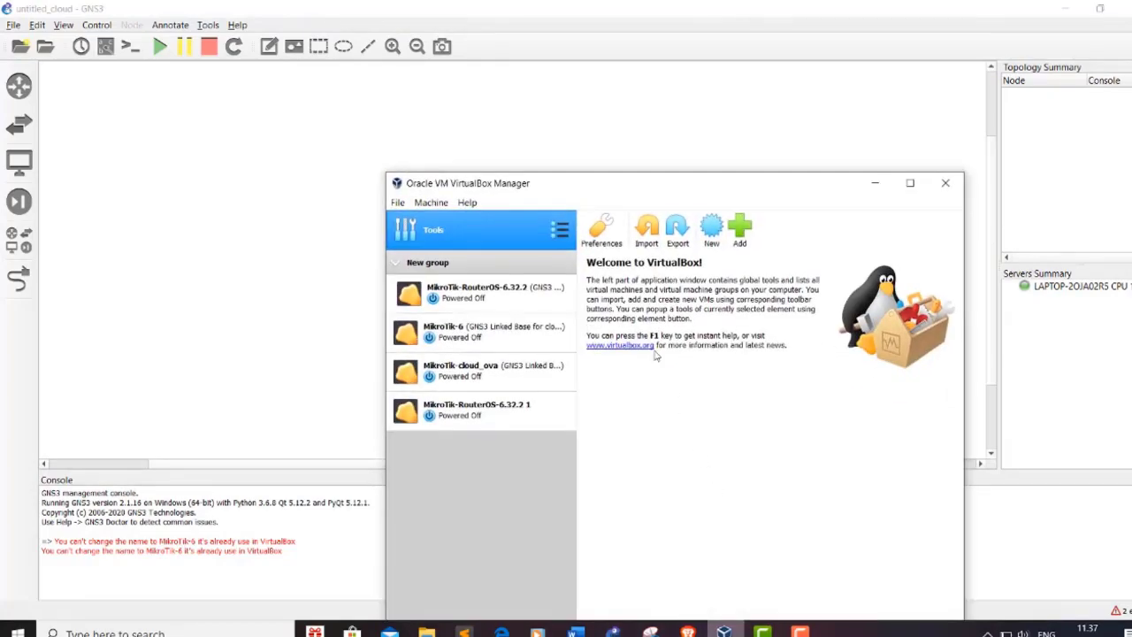
left_click_drag(679, 192, 678, 117)
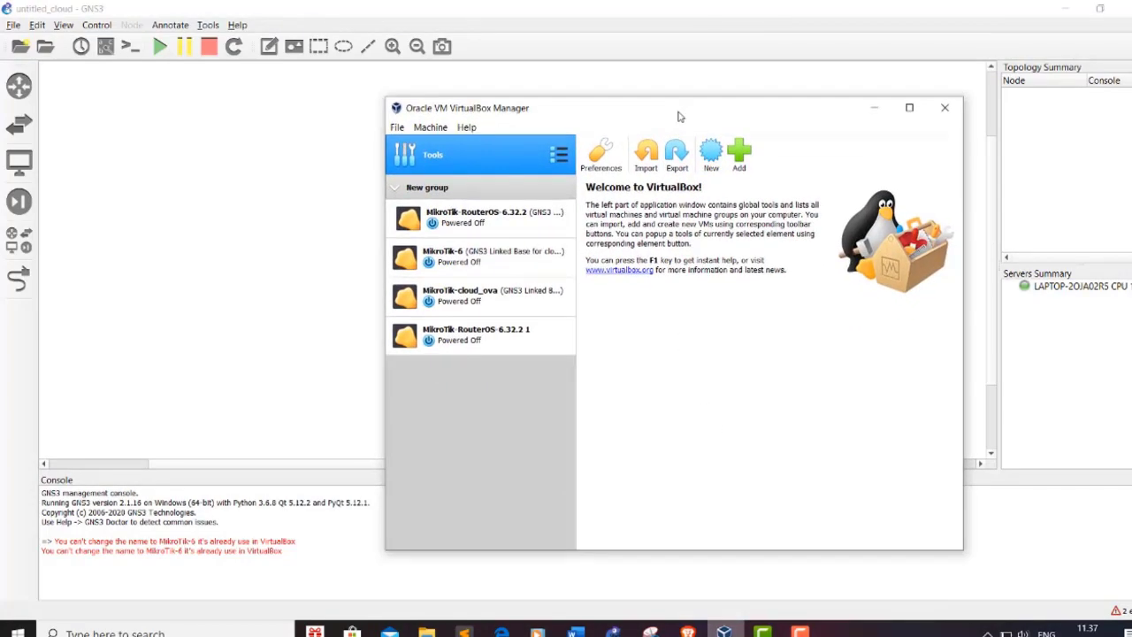
Step: Confirm each MikroTik VM is powered off, then minimize VirtualBox Manager
left_click(477, 334)
left_click(477, 216)
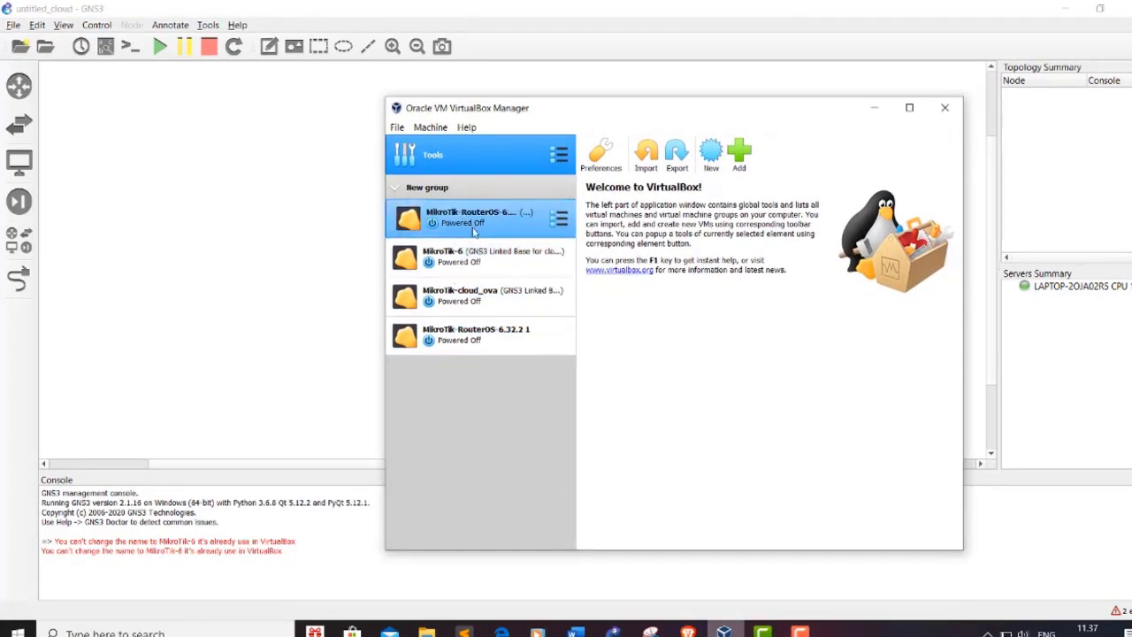
left_click(455, 295)
left_click(486, 232)
left_click(504, 299)
left_click(482, 217)
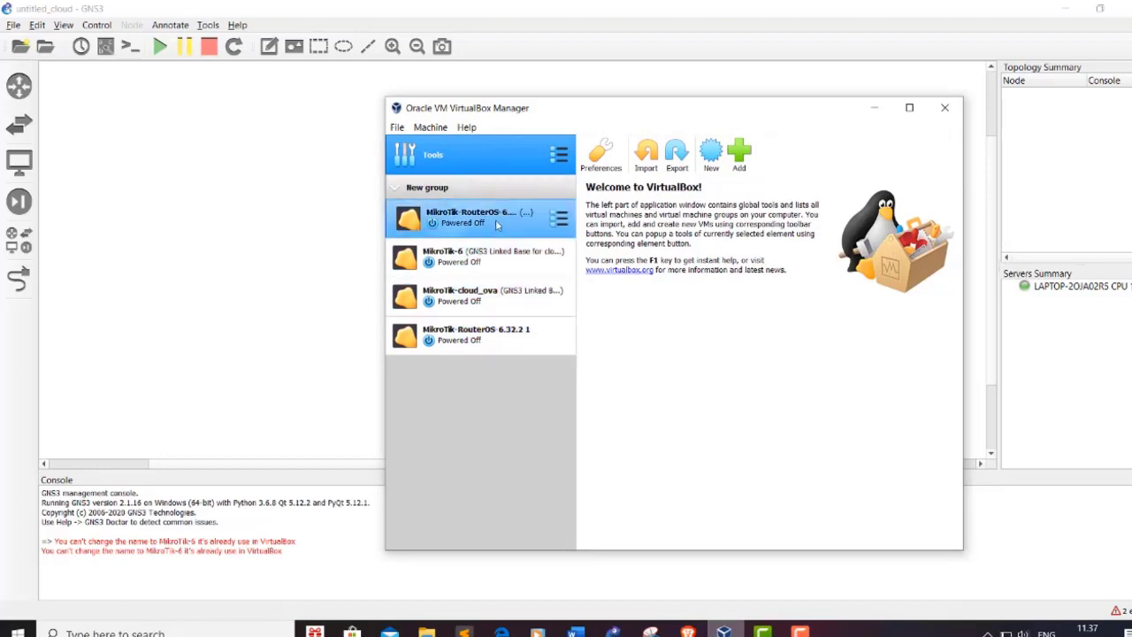
left_click(487, 256)
left_click(466, 329)
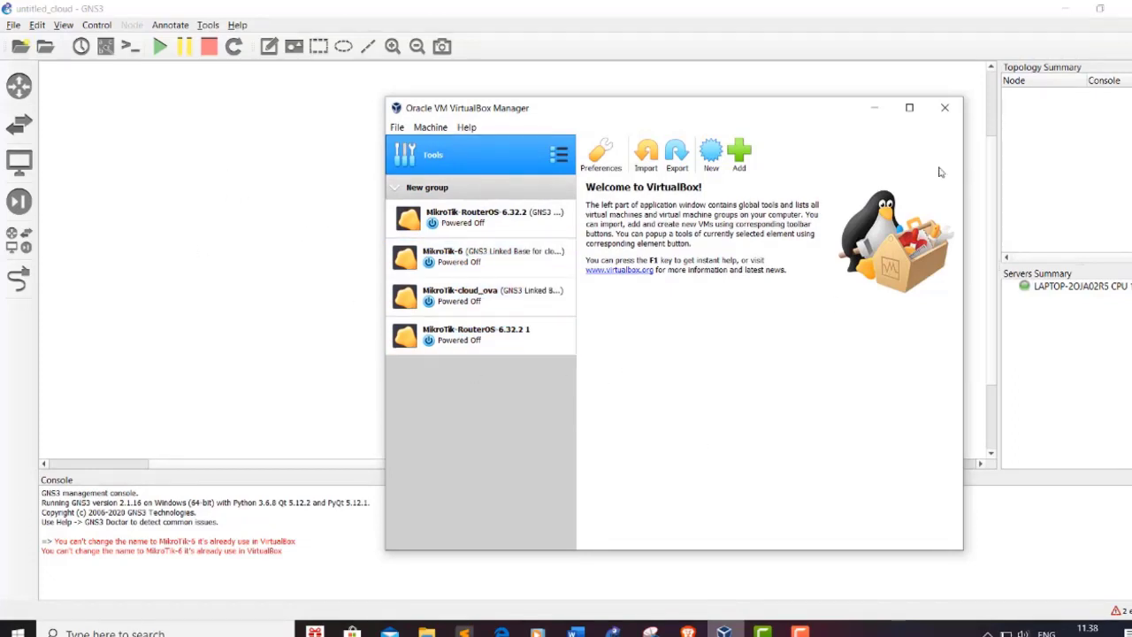
left_click(873, 108)
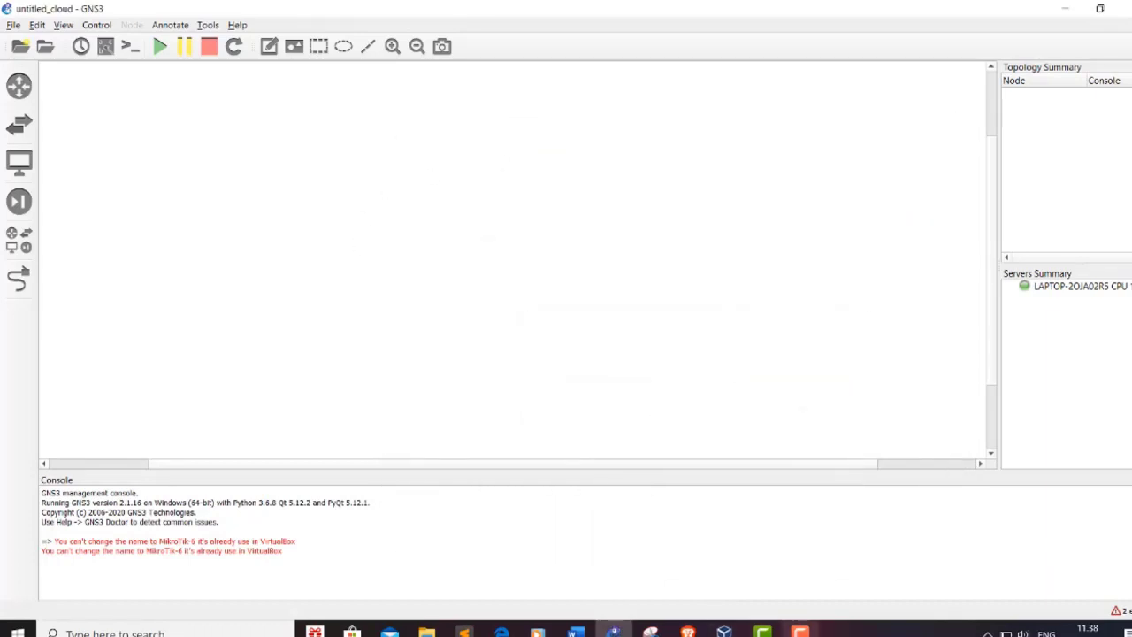
Step: Place a MikroTik-6 router and a MikroTik-6.32.2 router on the canvas
left_click(576, 630)
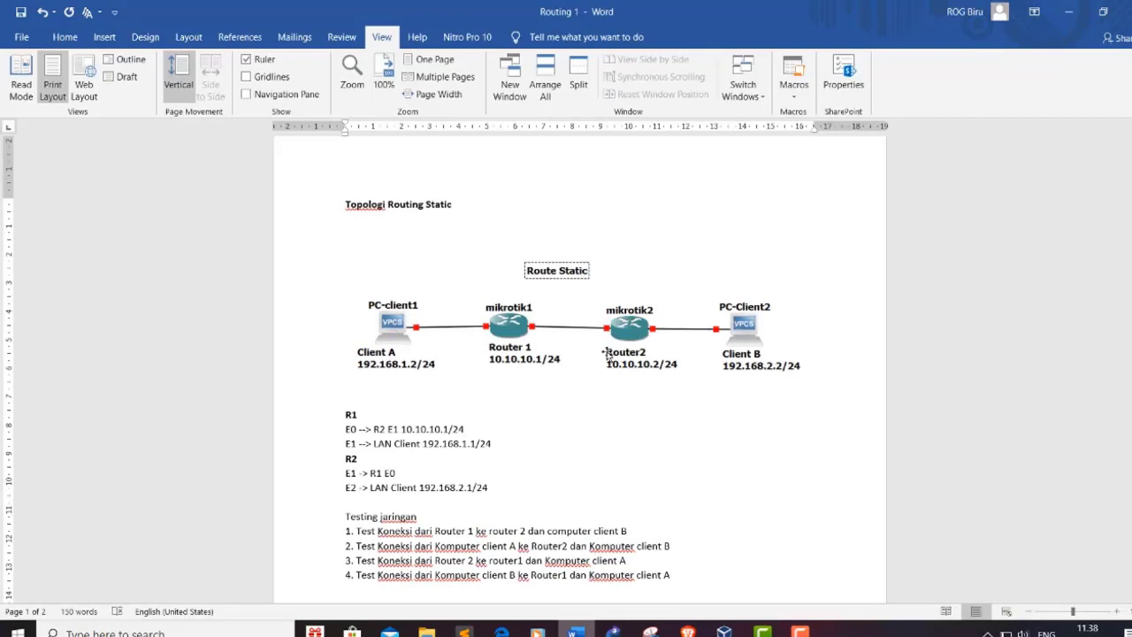
left_click(1069, 12)
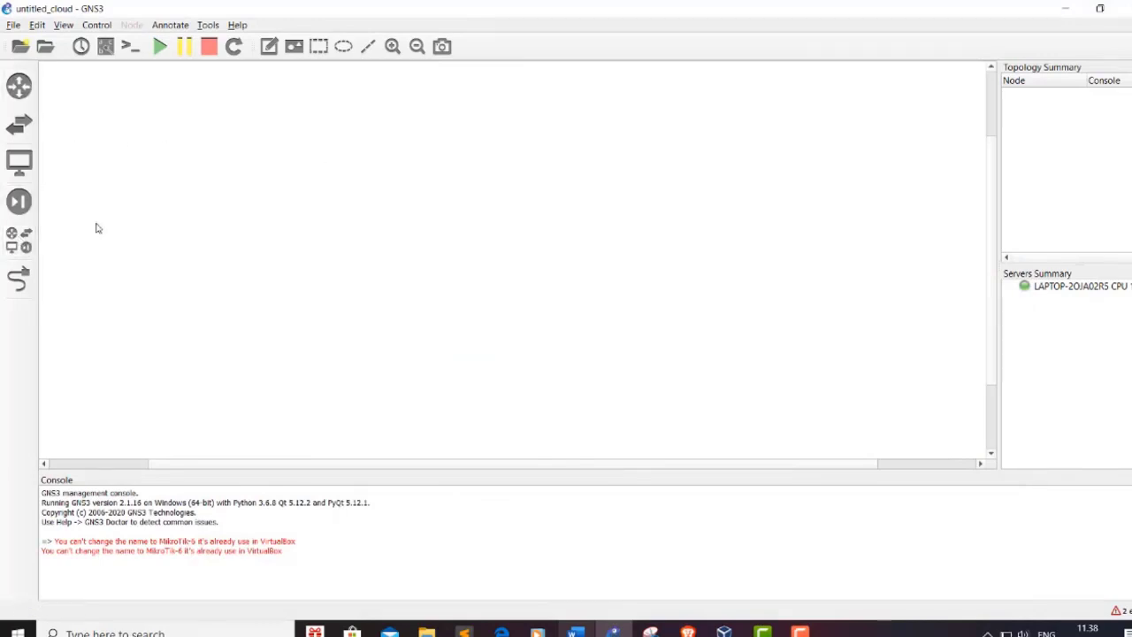
left_click(23, 251)
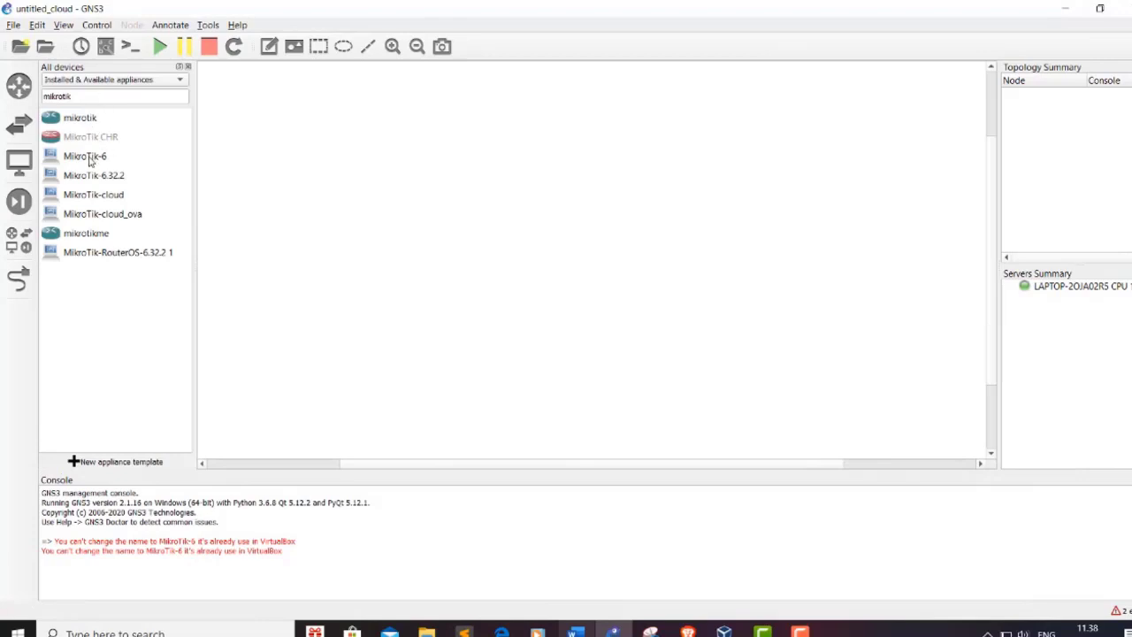
left_click_drag(90, 160, 349, 173)
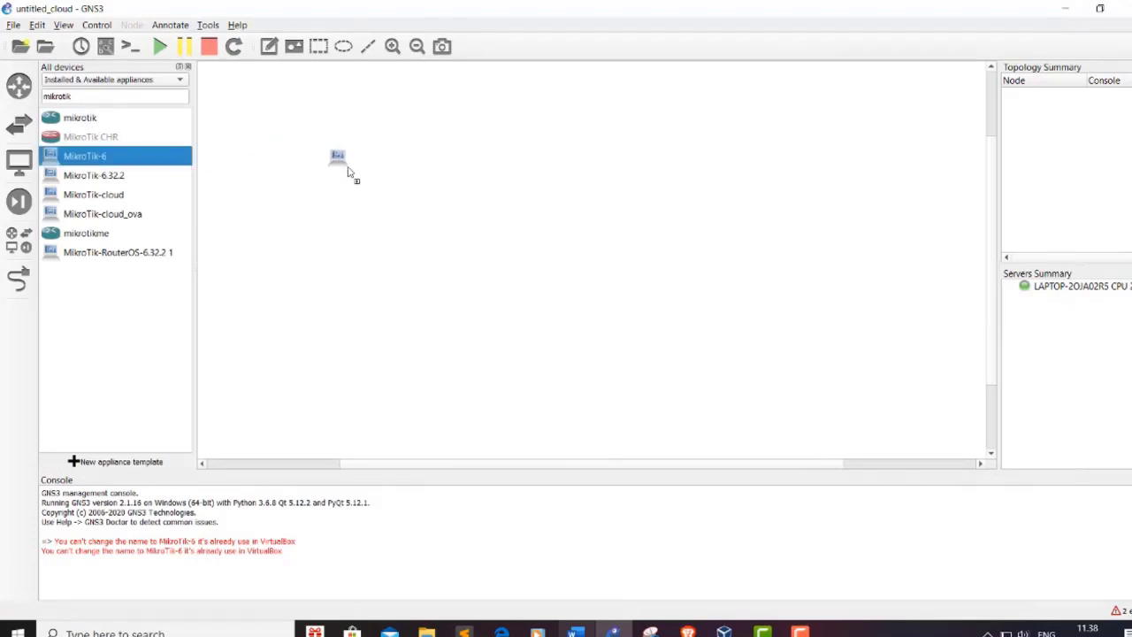
left_click_drag(349, 173, 349, 174)
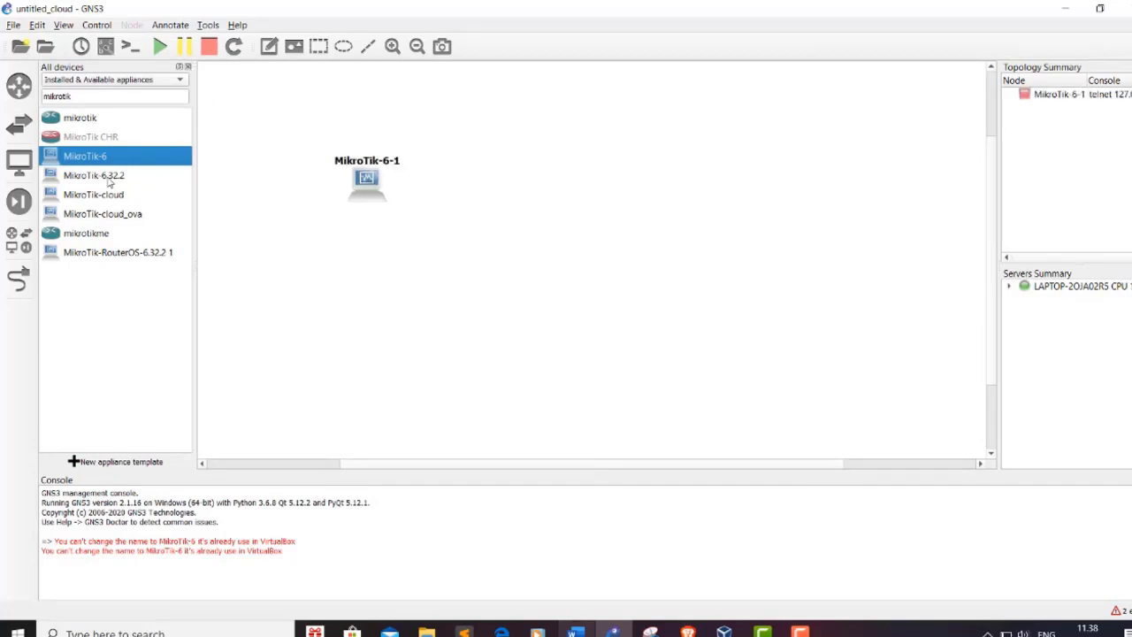
left_click_drag(109, 182, 542, 192)
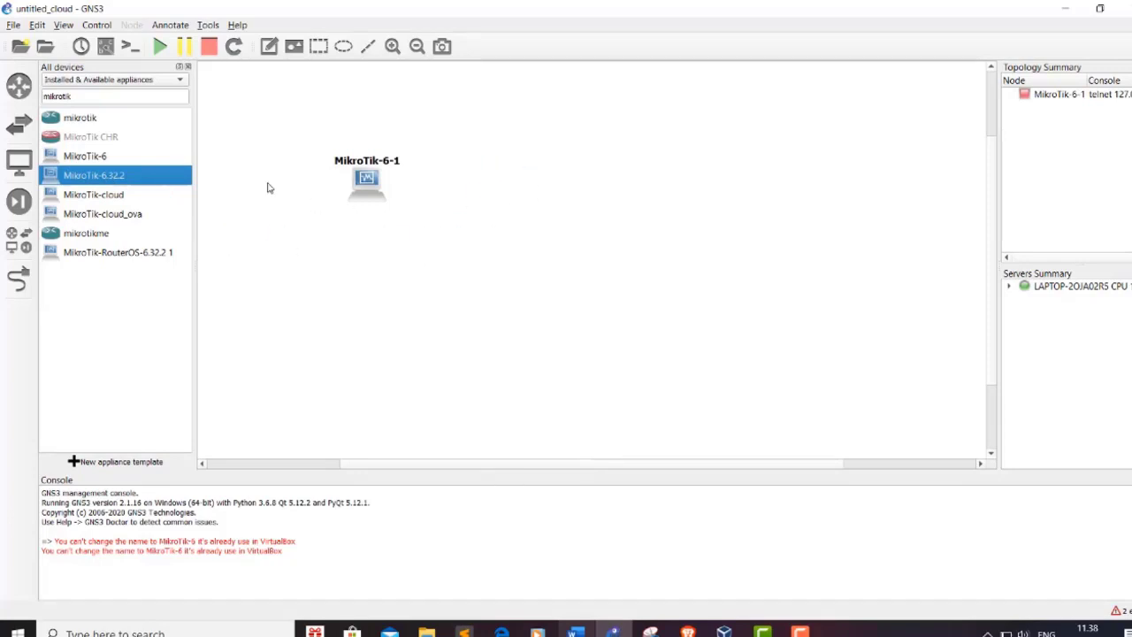
left_click(107, 156)
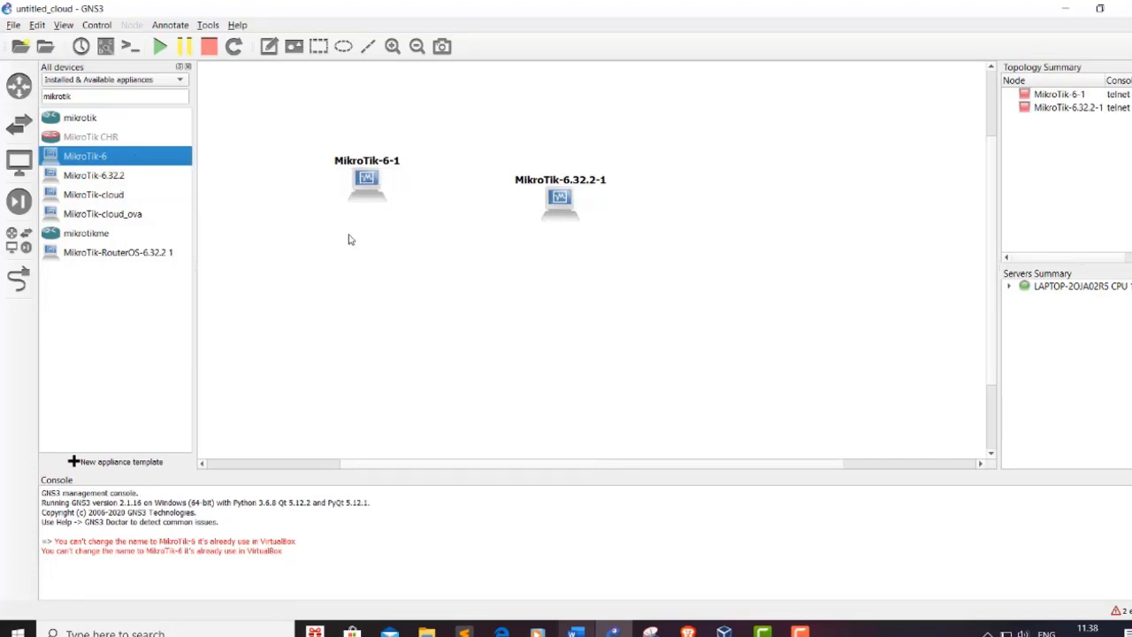
mouse_move(559, 205)
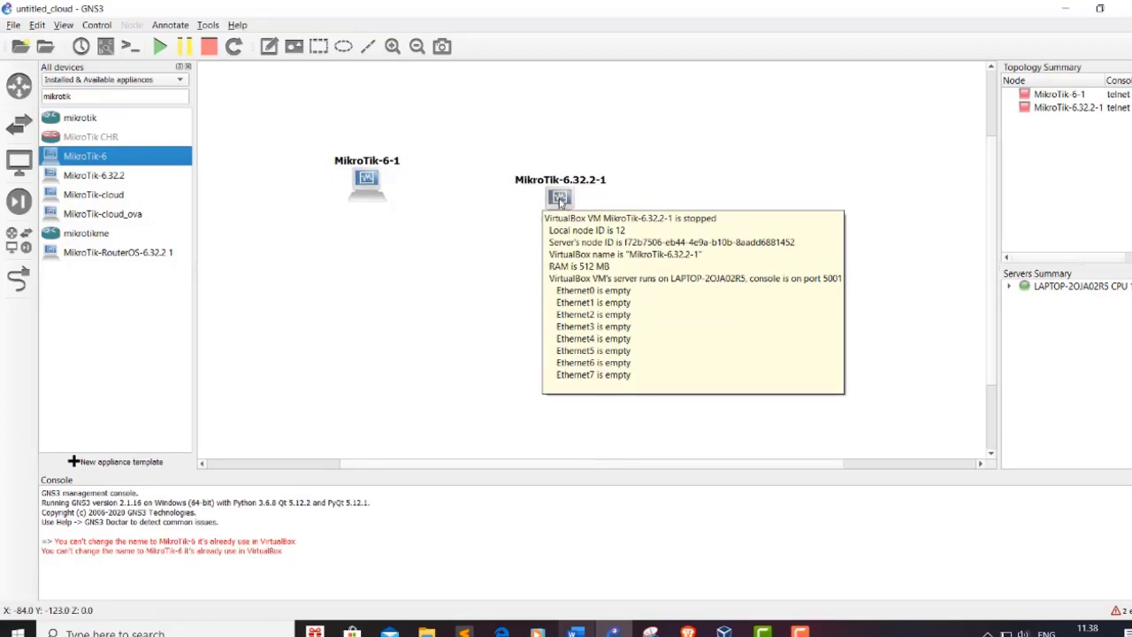
left_click_drag(559, 201, 559, 182)
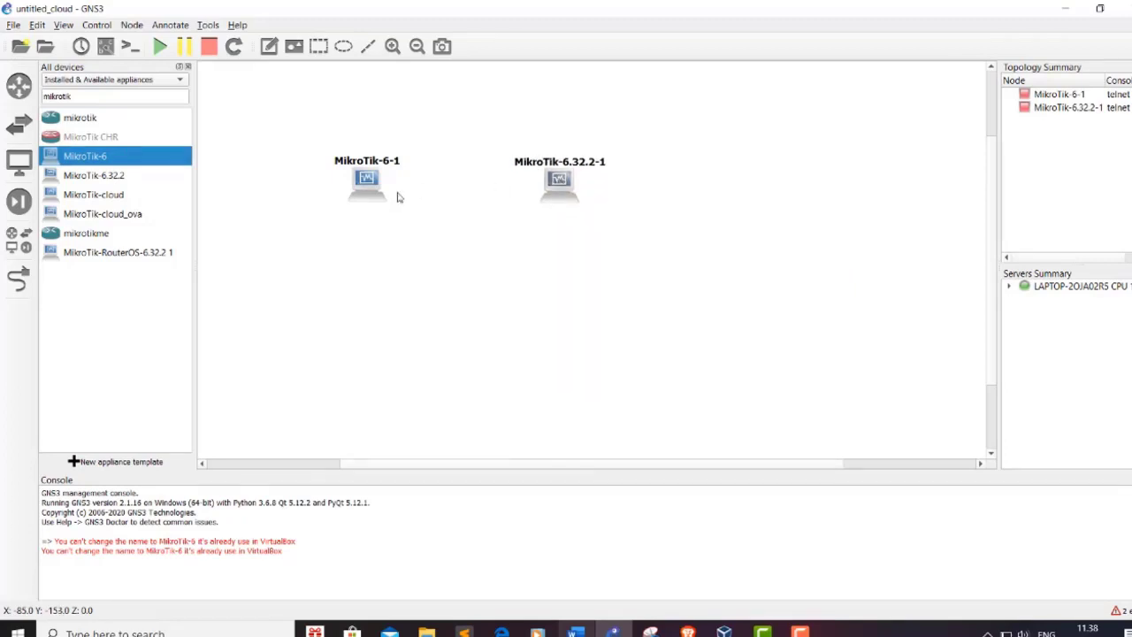
Step: Filter the device list by 'pc' and place two VPCS clients, PC-1 and PC-2
left_click(152, 98)
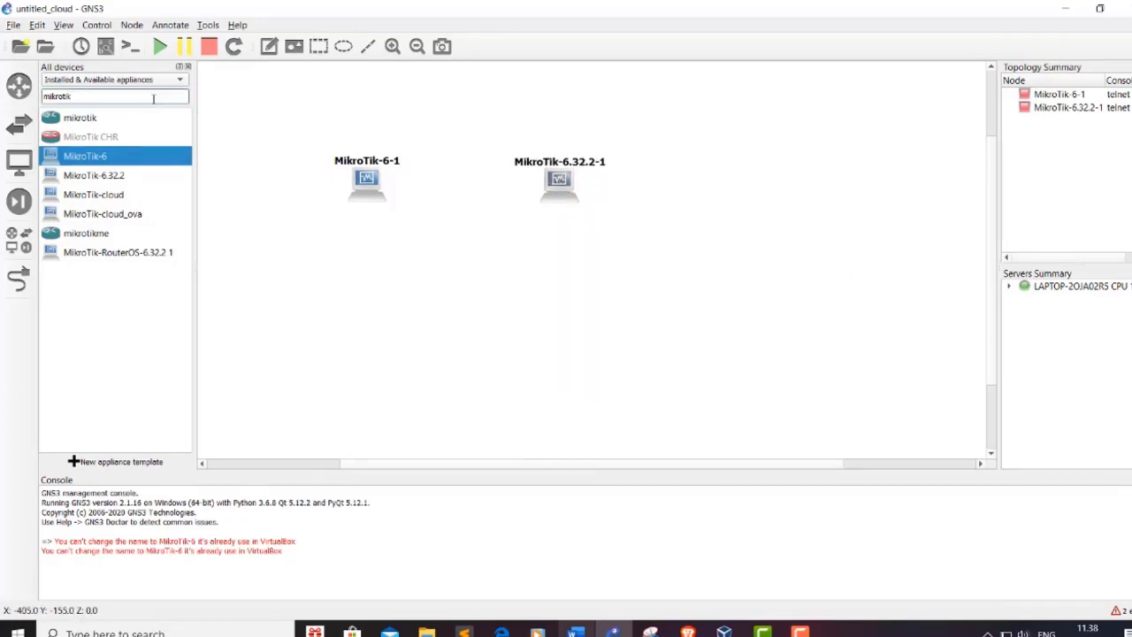
key("BackSpace")
key("BackSpace")
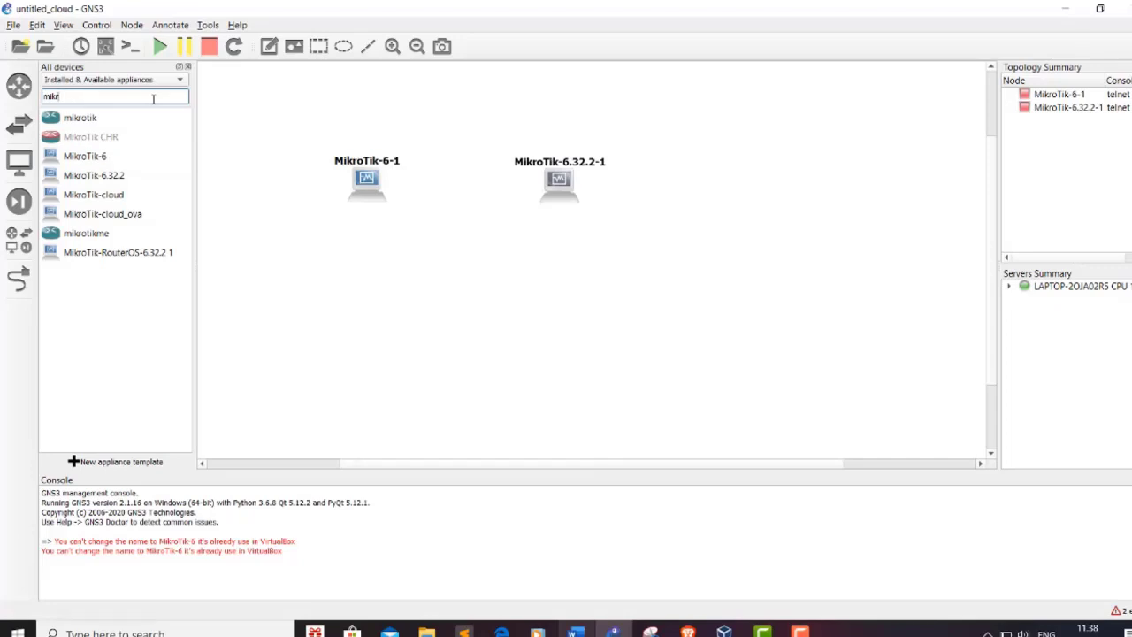
key("BackSpace")
key("BackSpace")
key("BackSpace")
key("BackSpace")
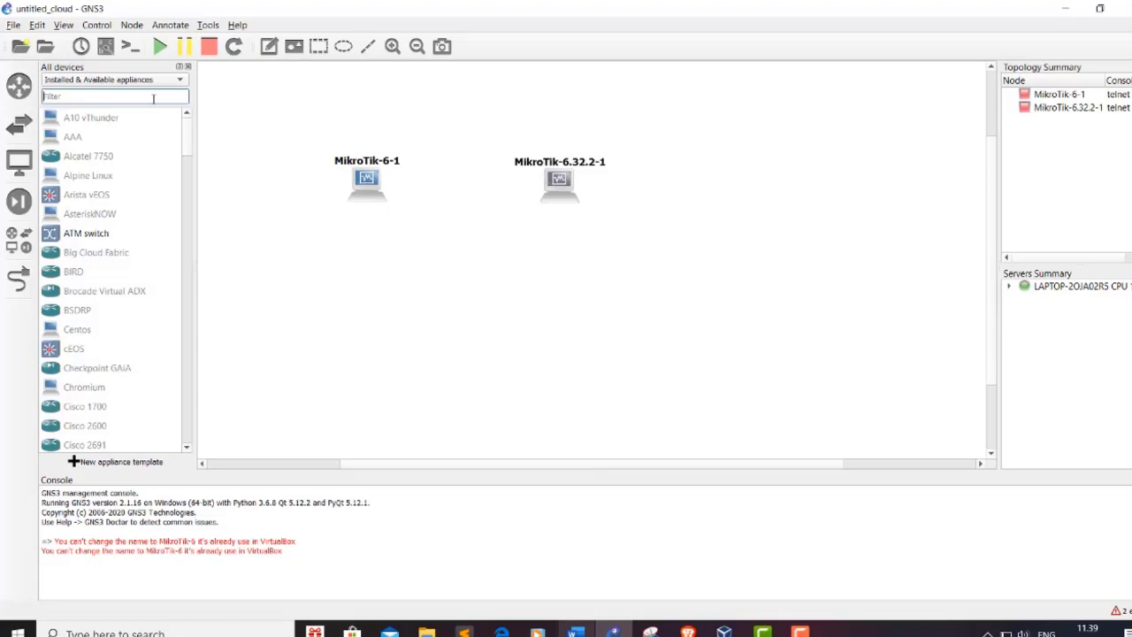
type("pc")
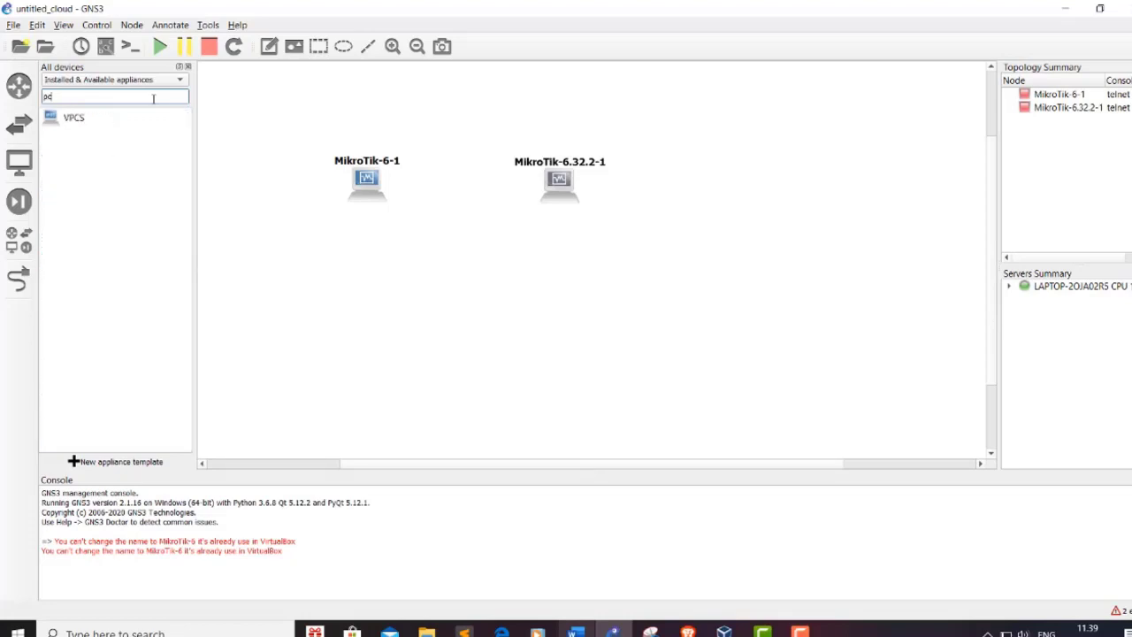
left_click_drag(89, 119, 339, 277)
left_click_drag(151, 119, 566, 275)
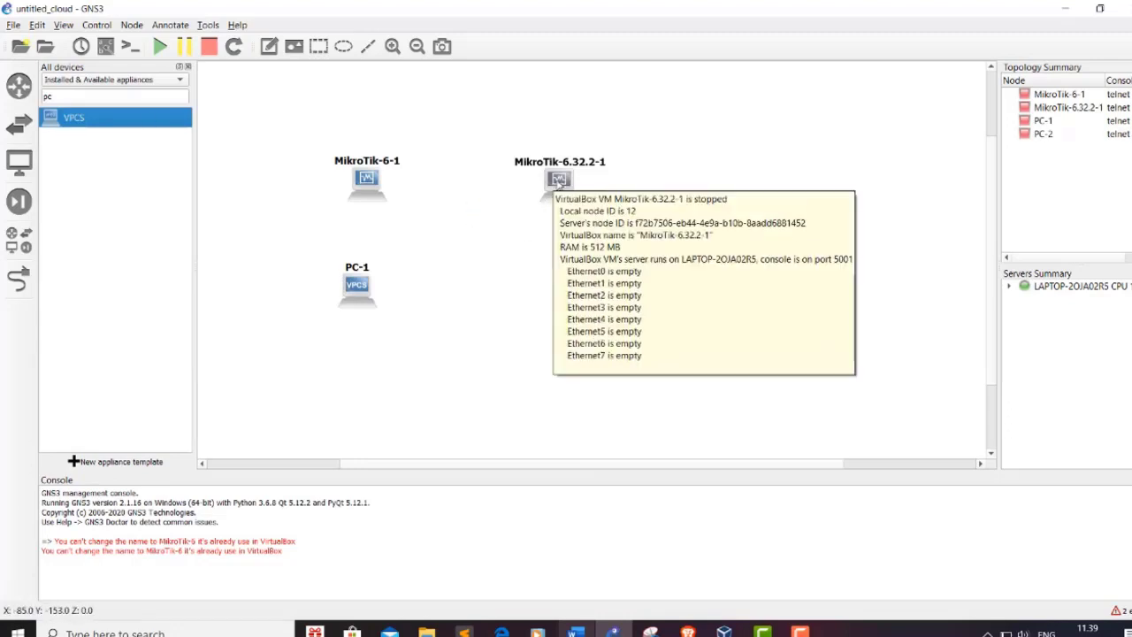
mouse_move(378, 184)
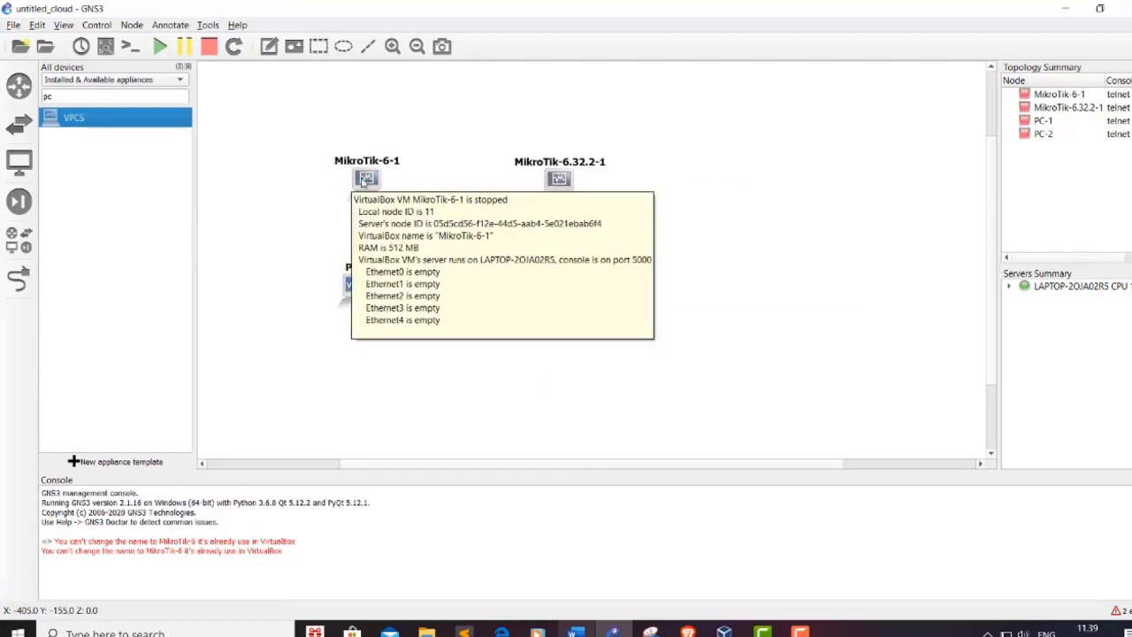
right_click(377, 184)
Step: Review MikroTik-6-1's node settings, including its network adapter count
key("Escape")
double_click(377, 184)
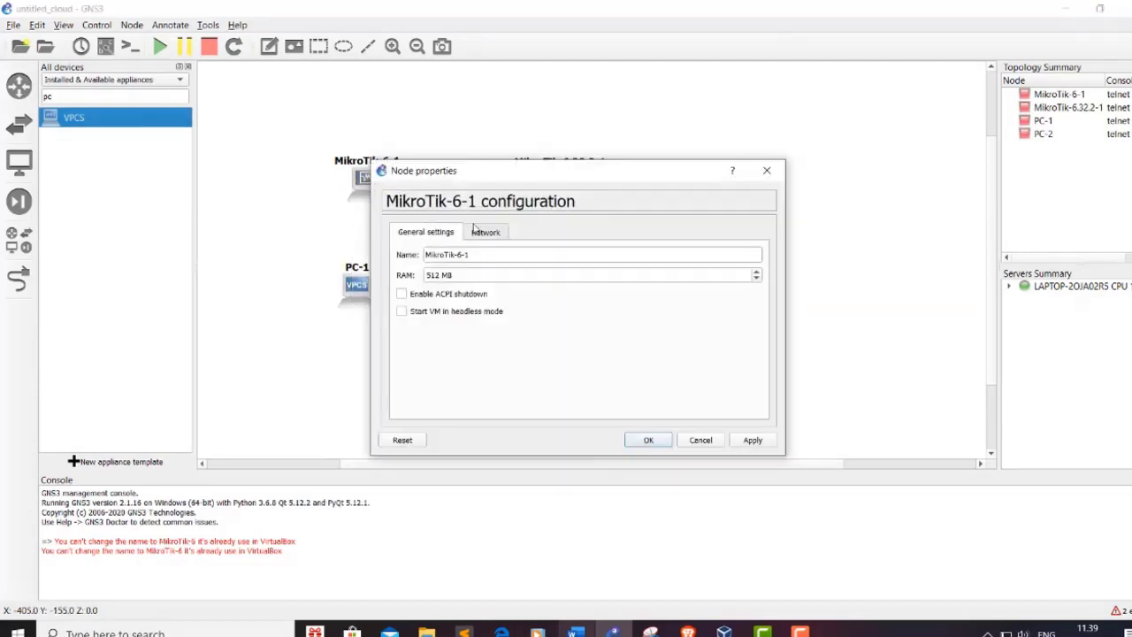
left_click(471, 254)
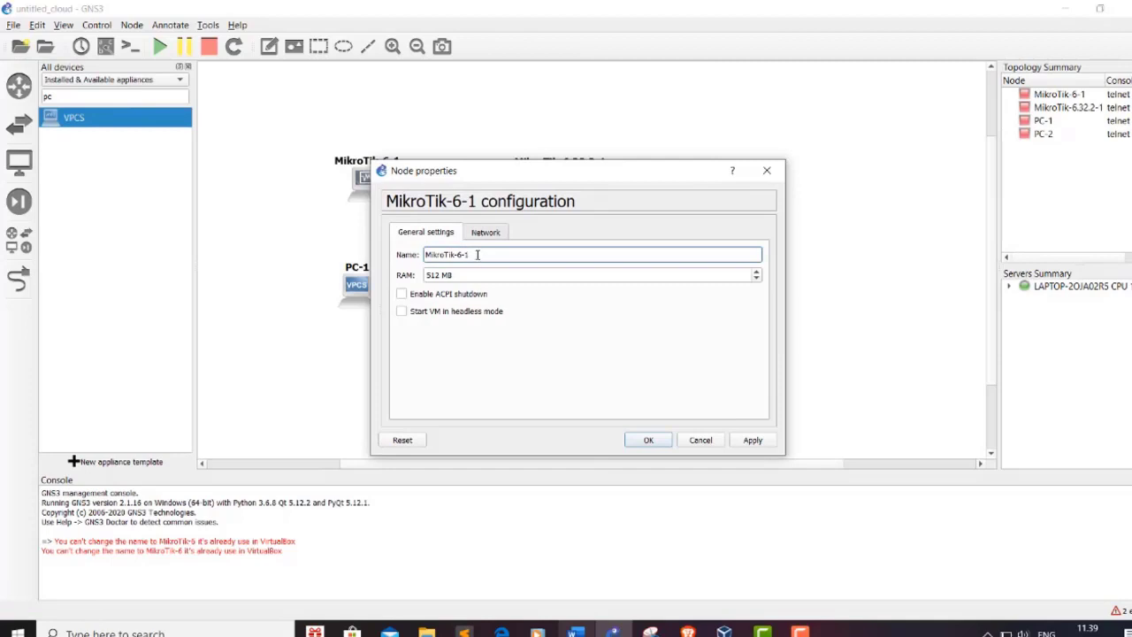
left_click(486, 234)
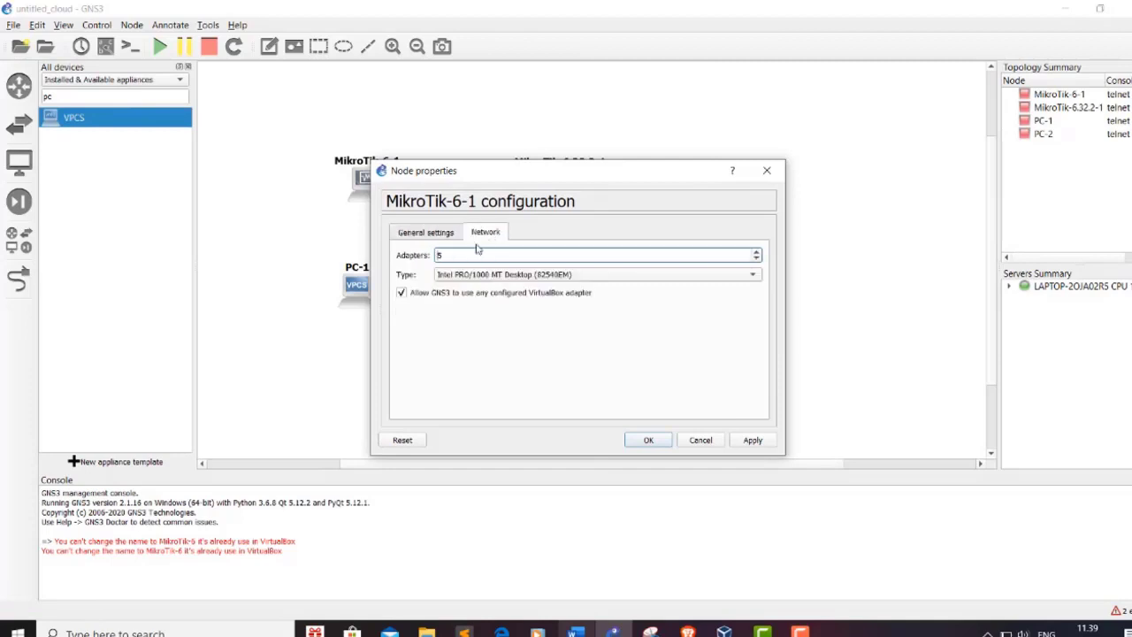
left_click(448, 255)
left_click(648, 439)
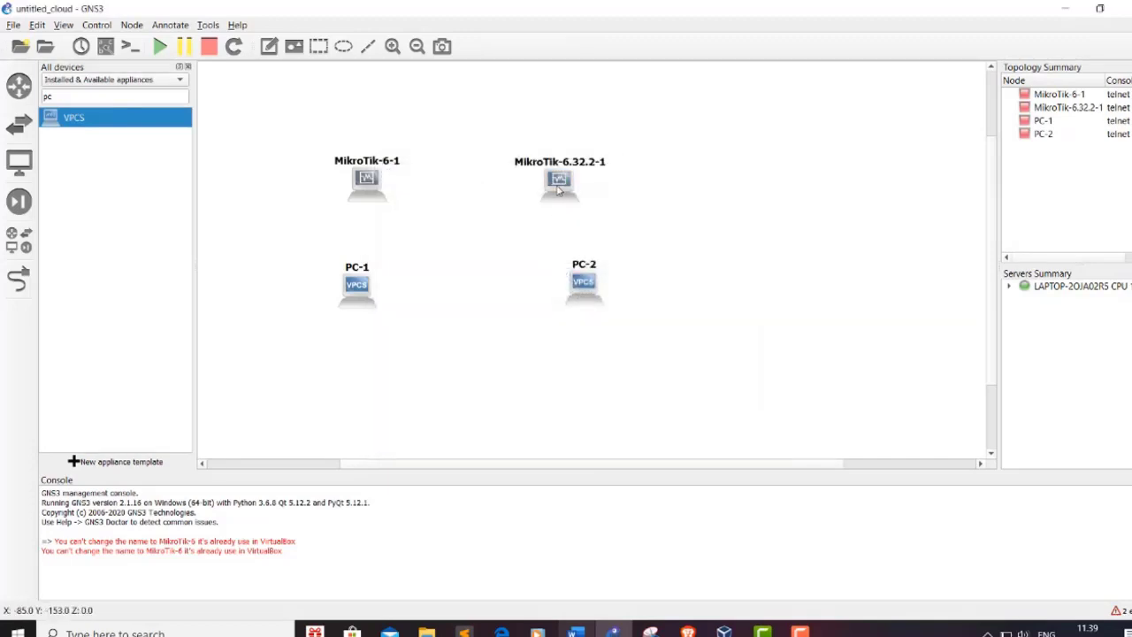
Step: Set MikroTik-6.32.2-1's number of network adapters to 5
right_click(558, 189)
left_click(600, 197)
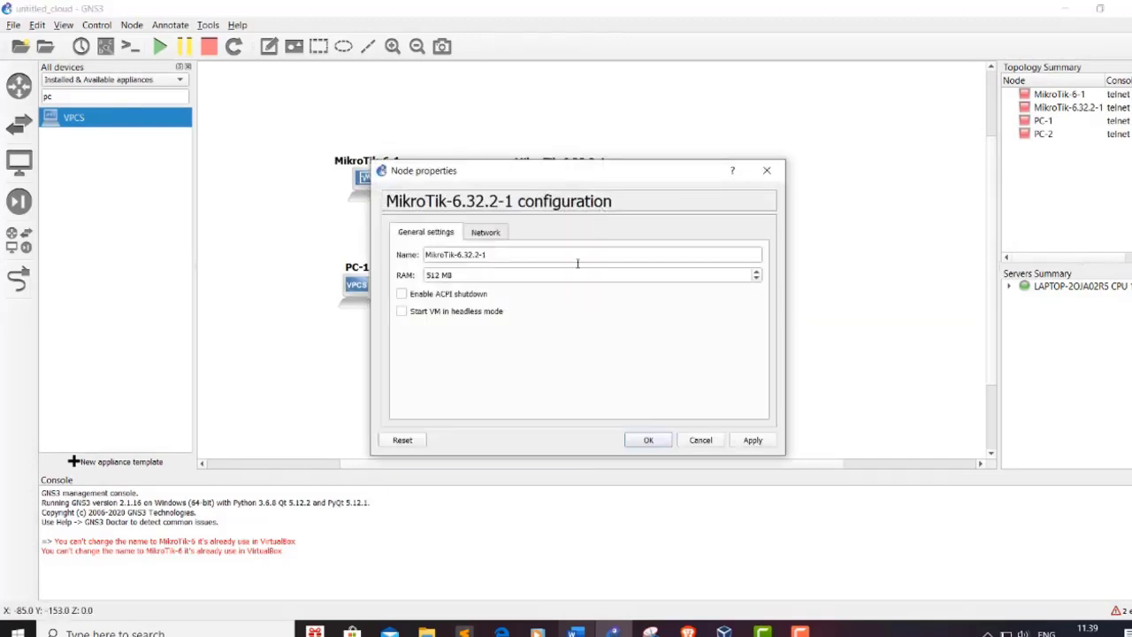
left_click_drag(492, 253, 476, 254)
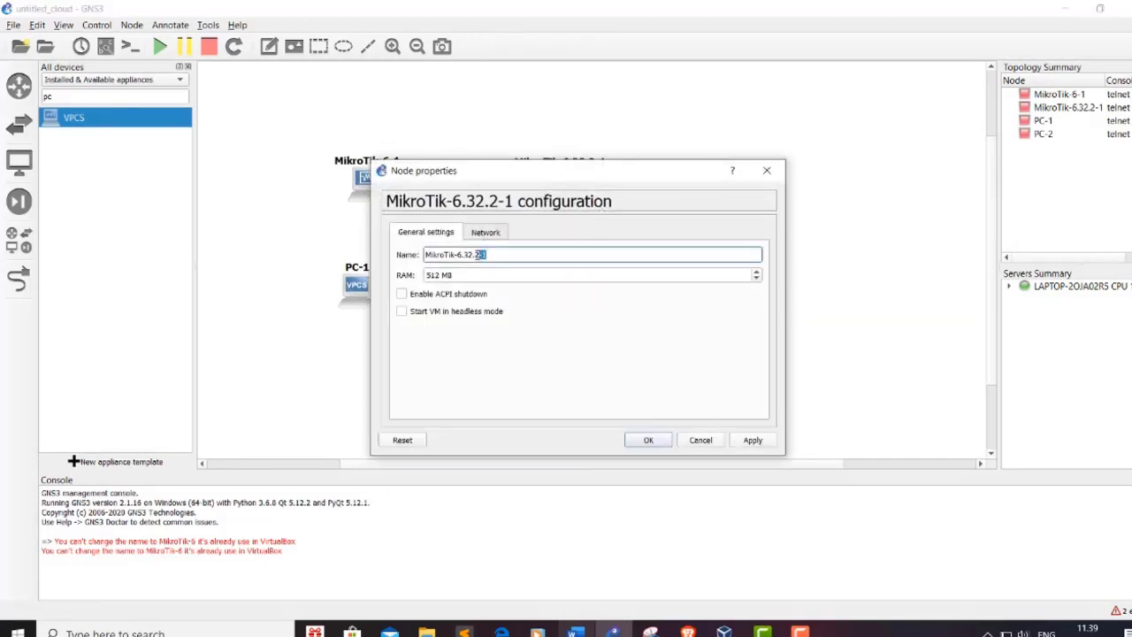
left_click(489, 255)
left_click(486, 233)
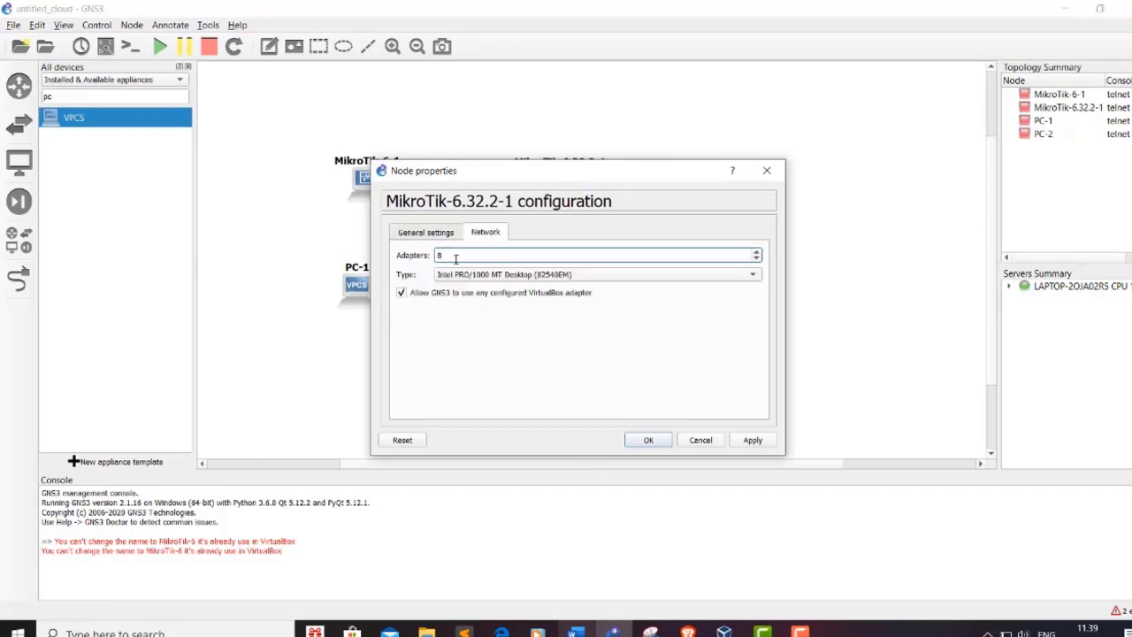
left_click(456, 257)
type("5")
left_click(648, 440)
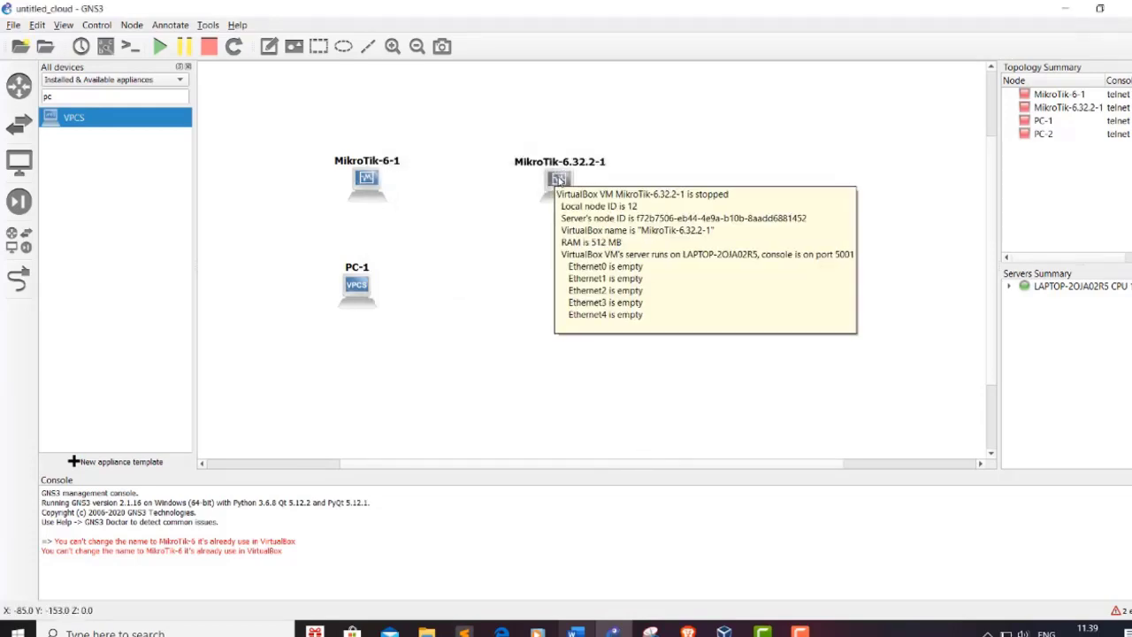
Step: Rename the routers to MikroTik-2 and MikroTik-1
right_click(563, 178)
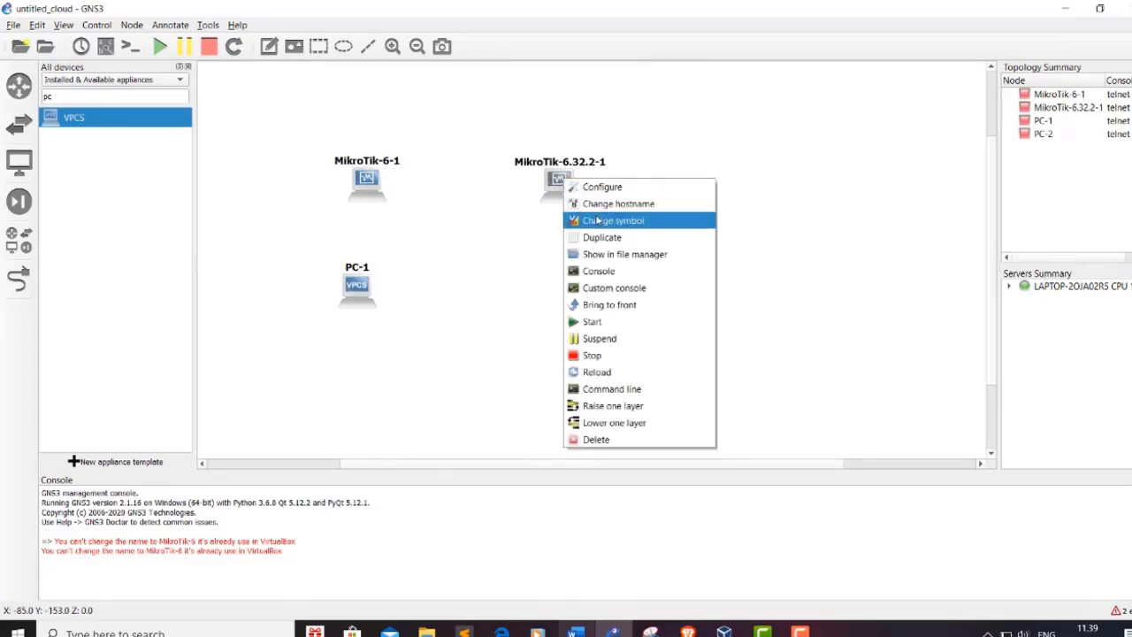
left_click(604, 189)
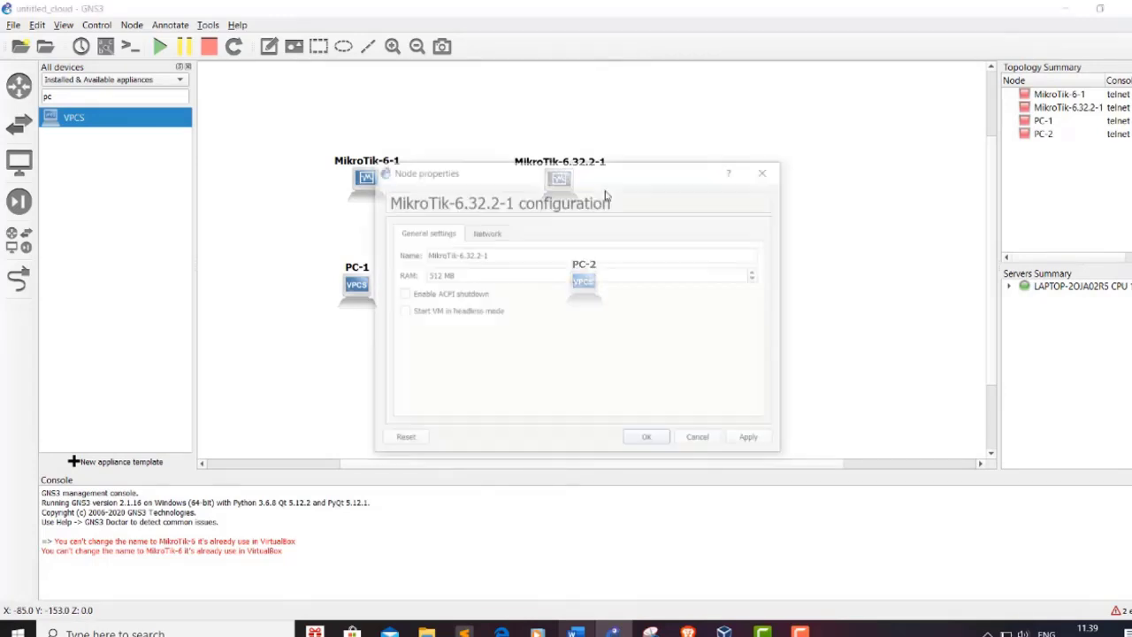
left_click(504, 253)
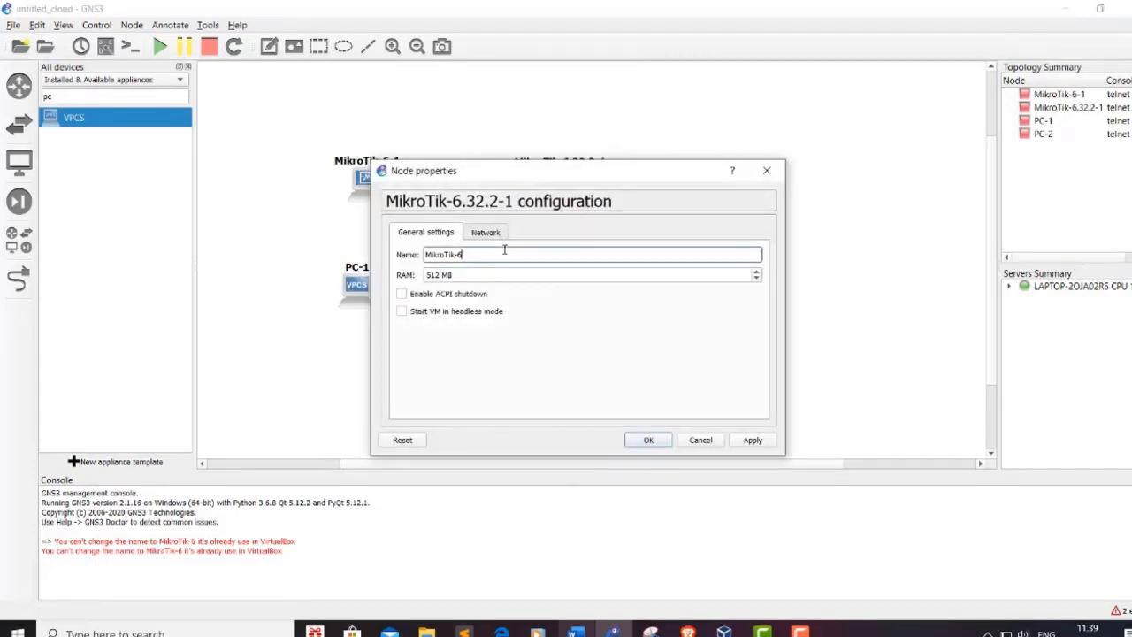
left_click(657, 444)
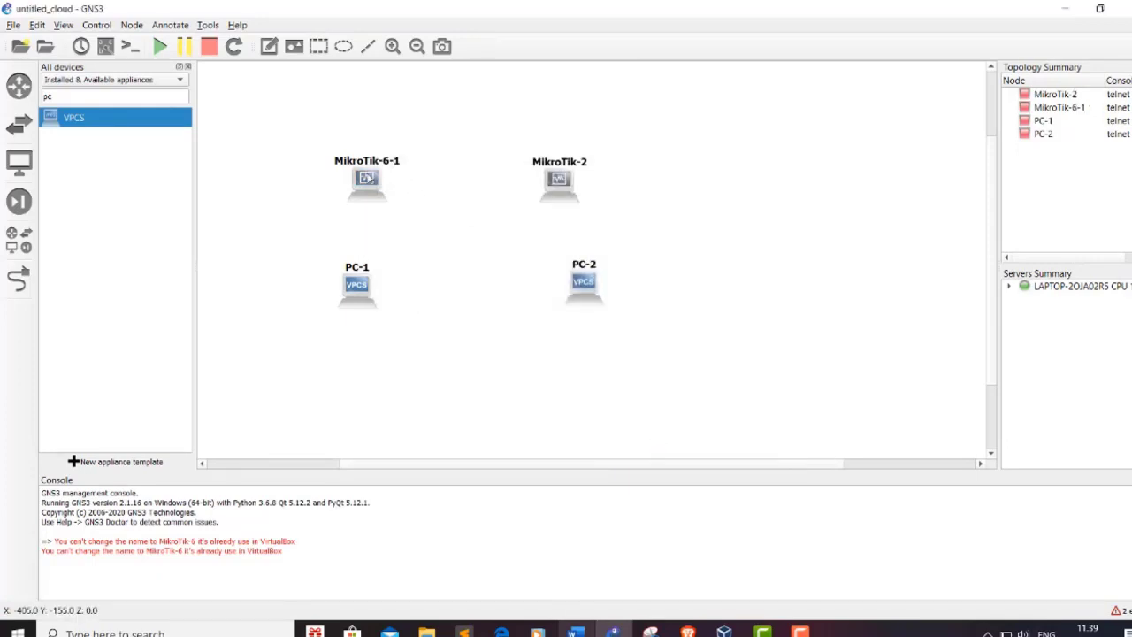
right_click(367, 176)
left_click(386, 186)
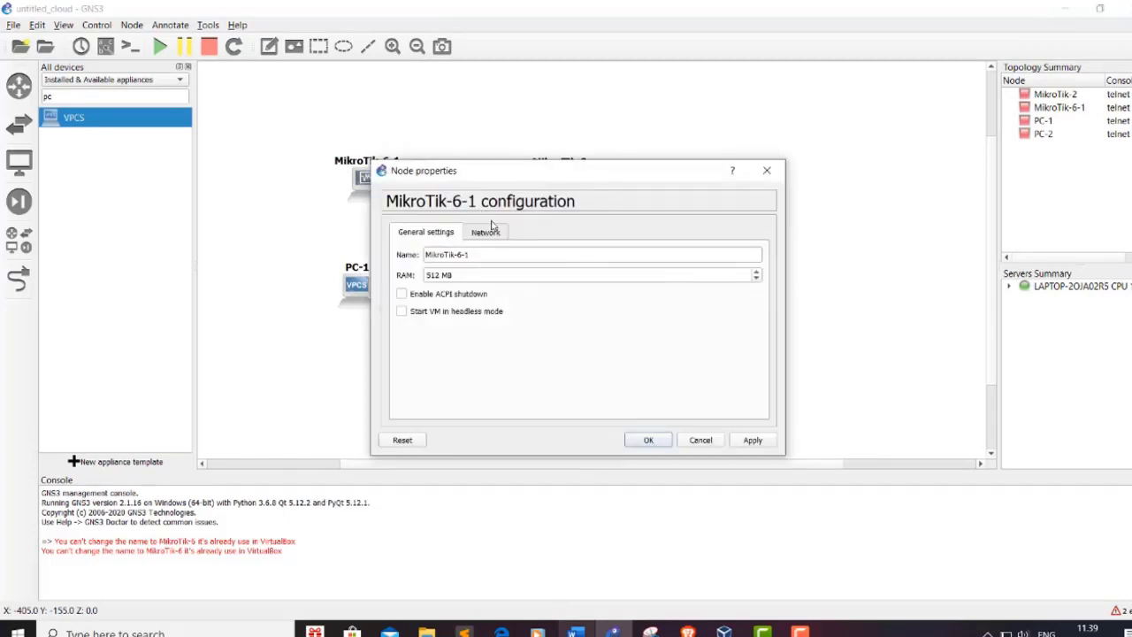
left_click(463, 255)
key("BackSpace")
key("BackSpace")
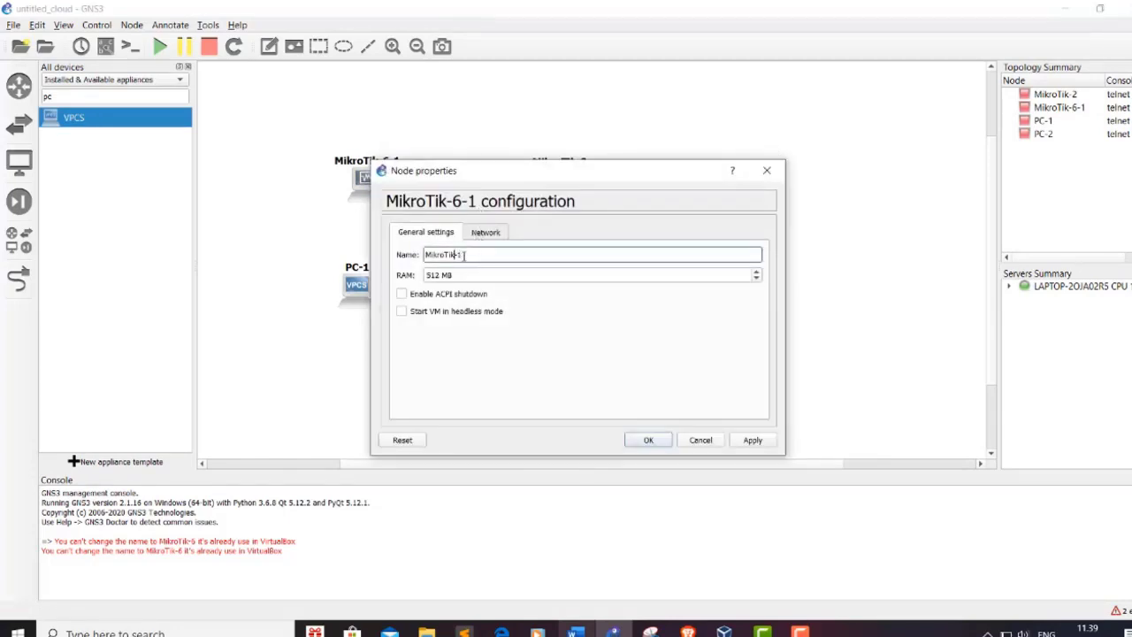
left_click(655, 444)
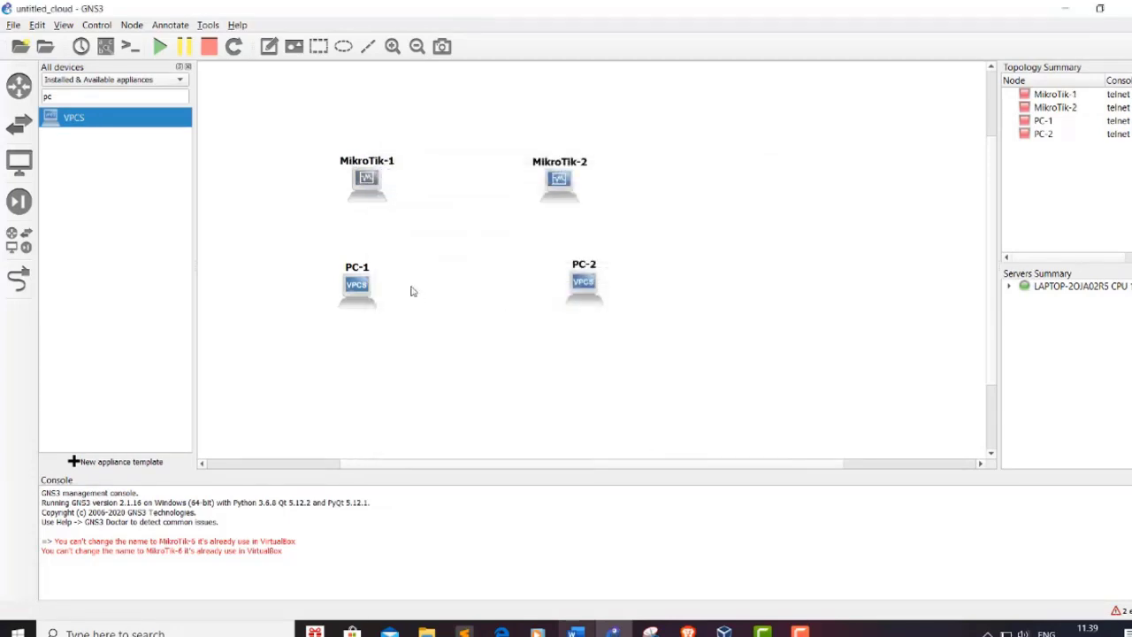
Step: Rename the clients to PC-1-A and PC-2-B
left_click_drag(352, 286, 333, 286)
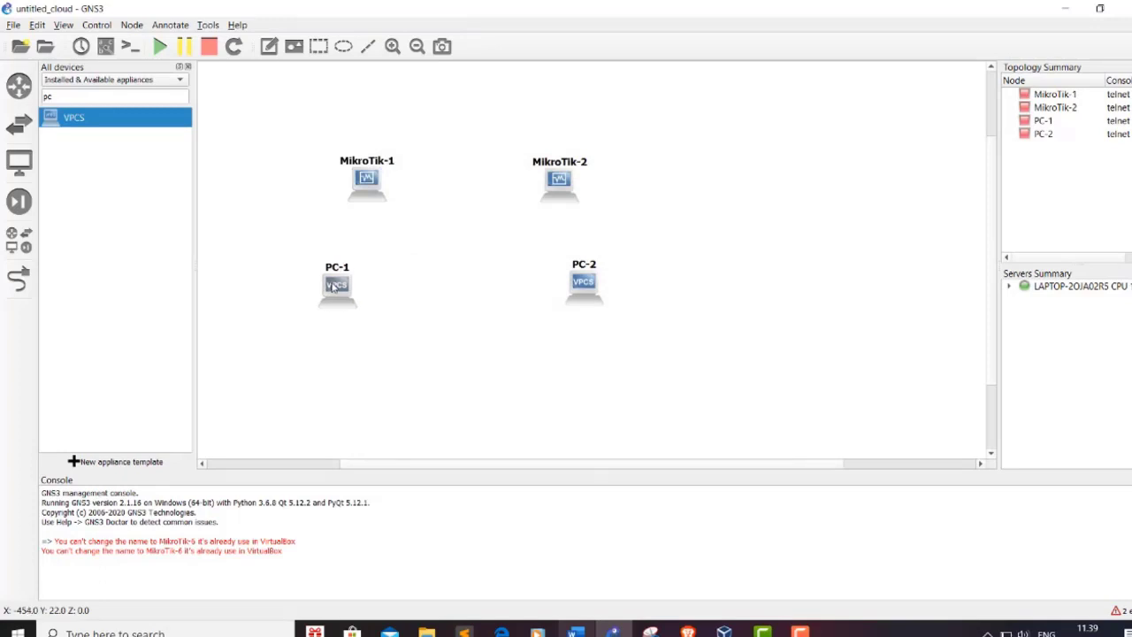
right_click(334, 285)
left_click(369, 291)
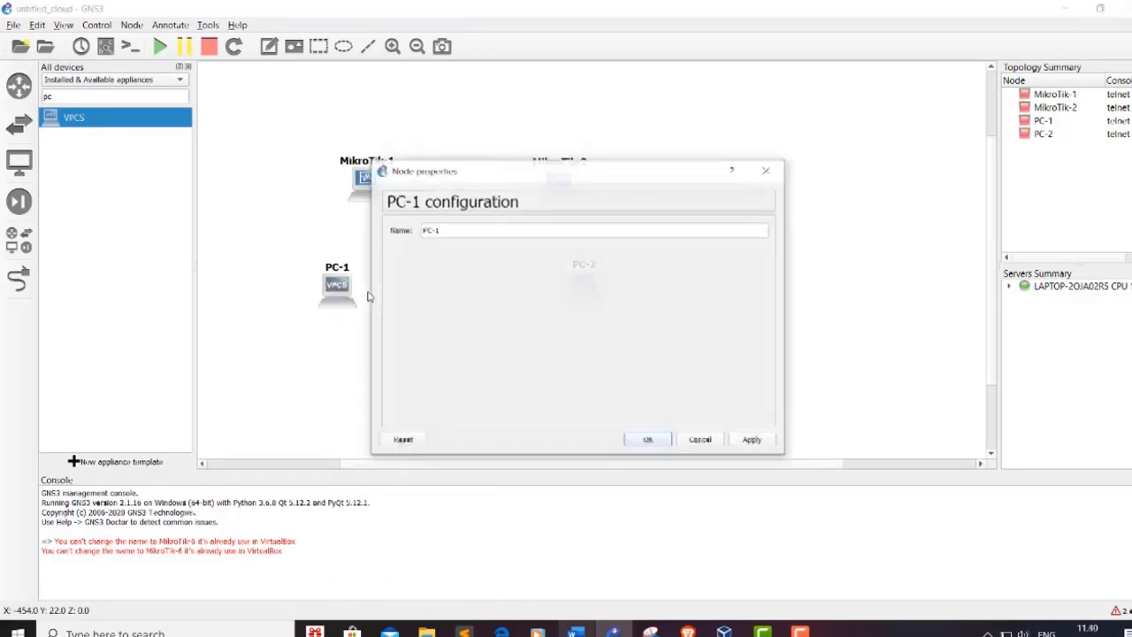
left_click(456, 232)
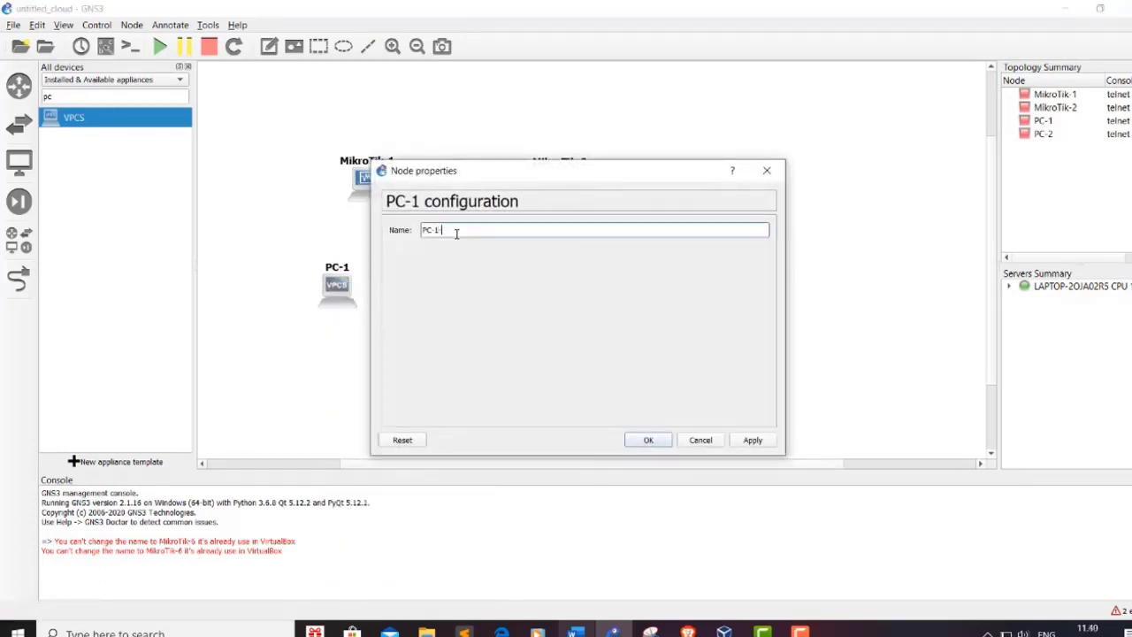
type("-A")
left_click(648, 440)
right_click(588, 279)
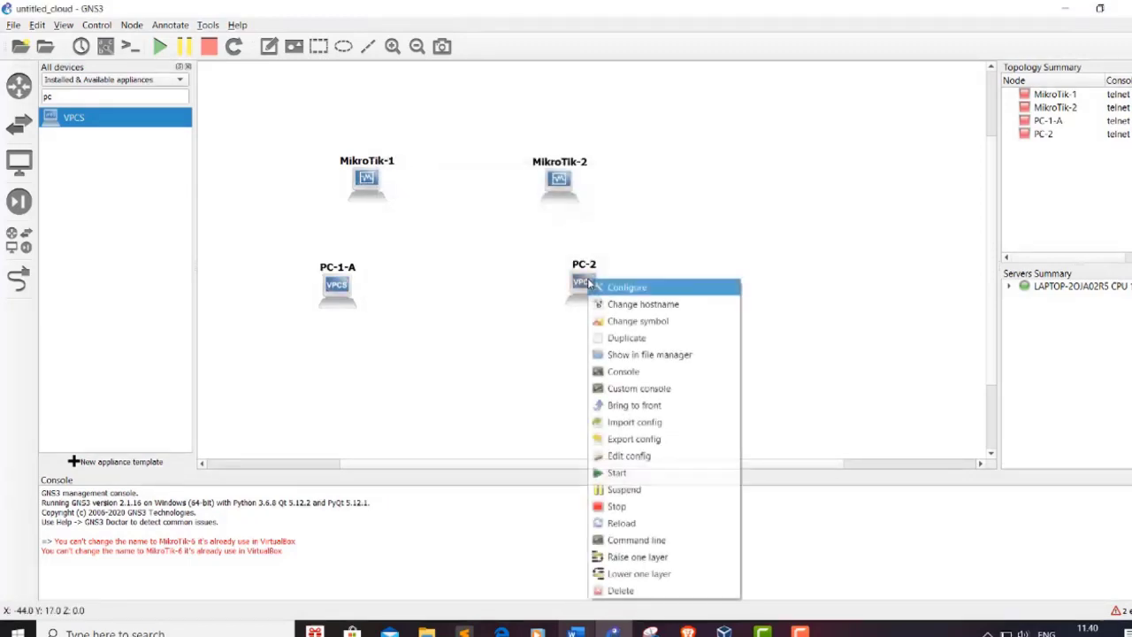
left_click(626, 288)
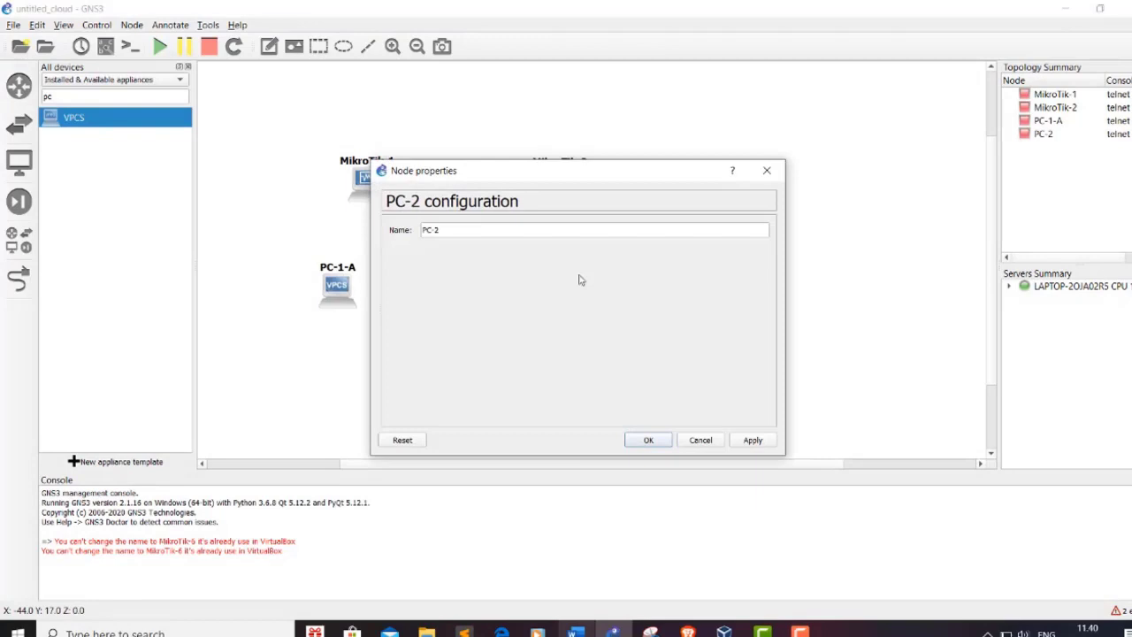
left_click(520, 235)
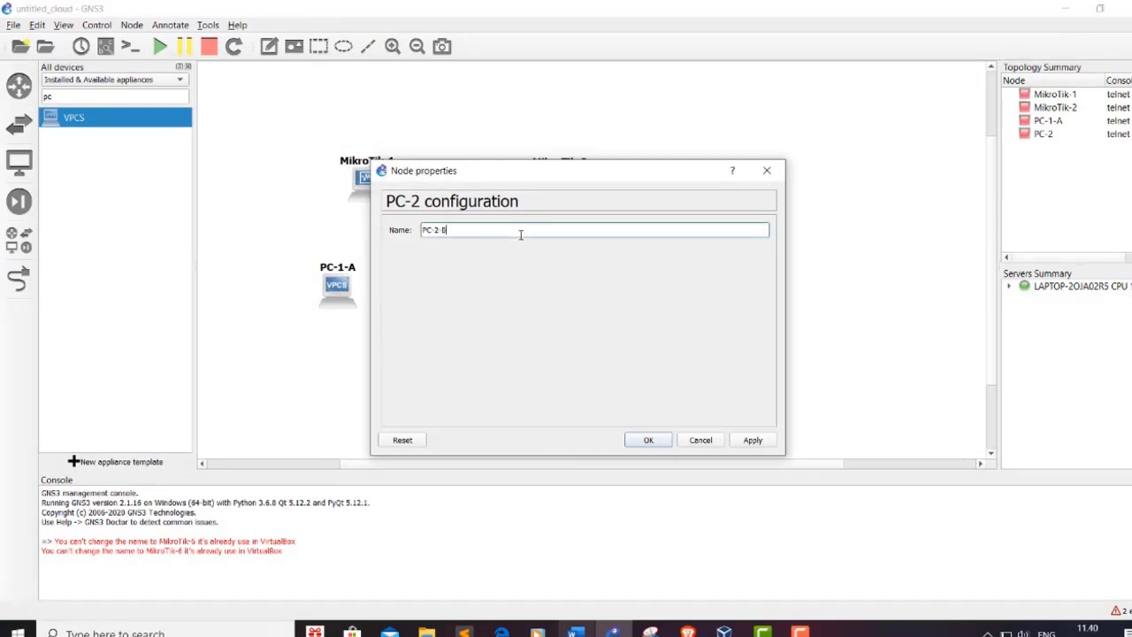
left_click(655, 440)
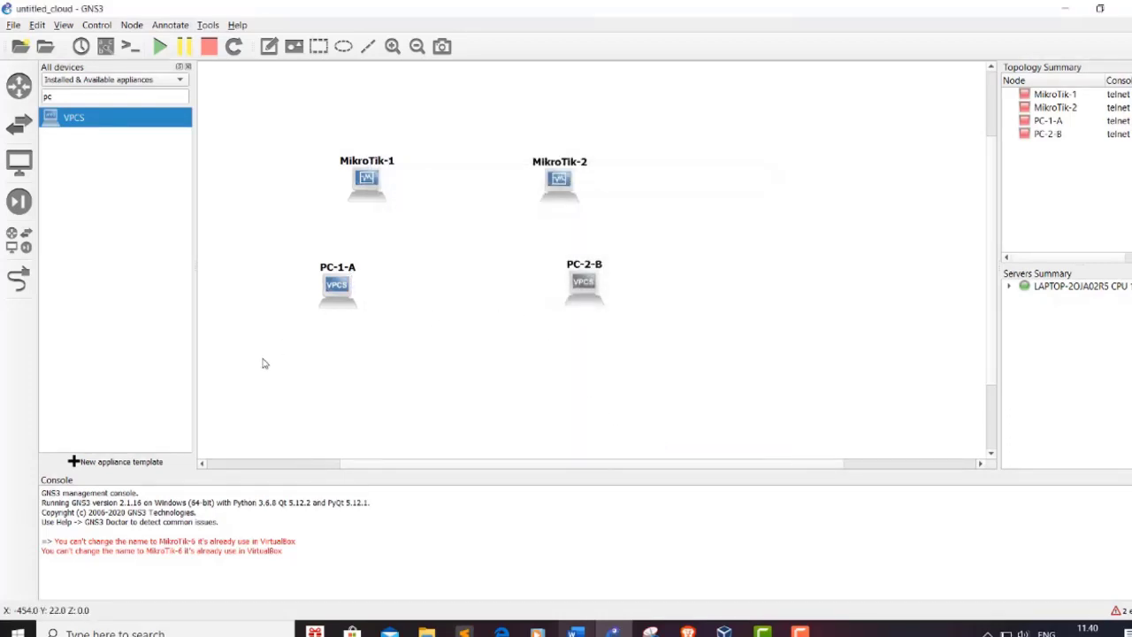
Step: Link MikroTik-1 Ethernet0 to MikroTik-2 Ethernet1
left_click(19, 277)
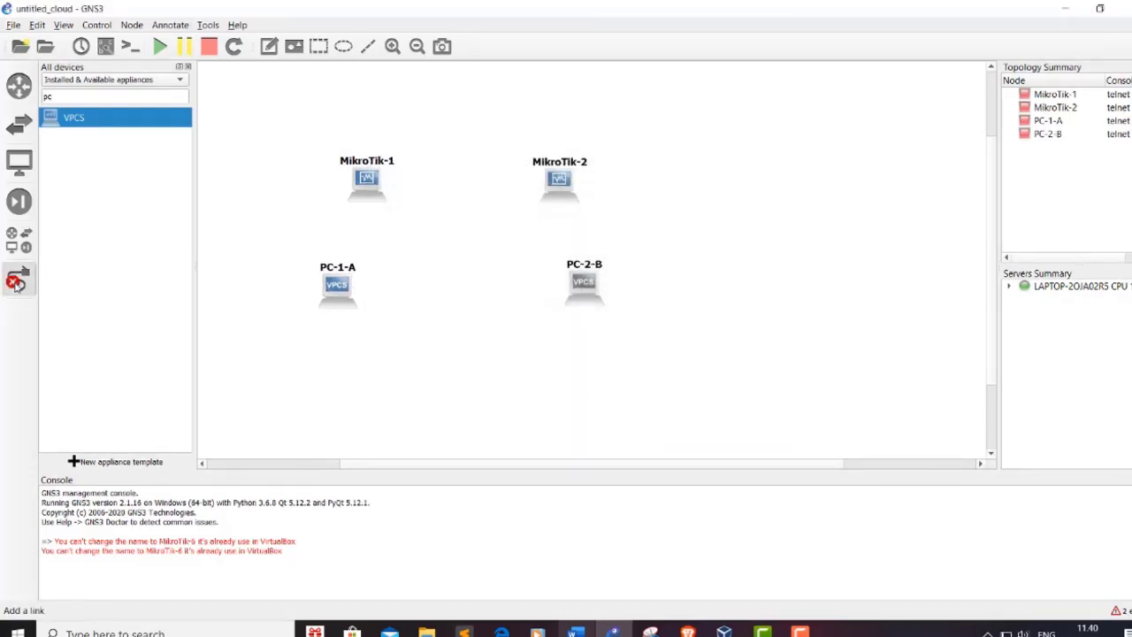
left_click(367, 180)
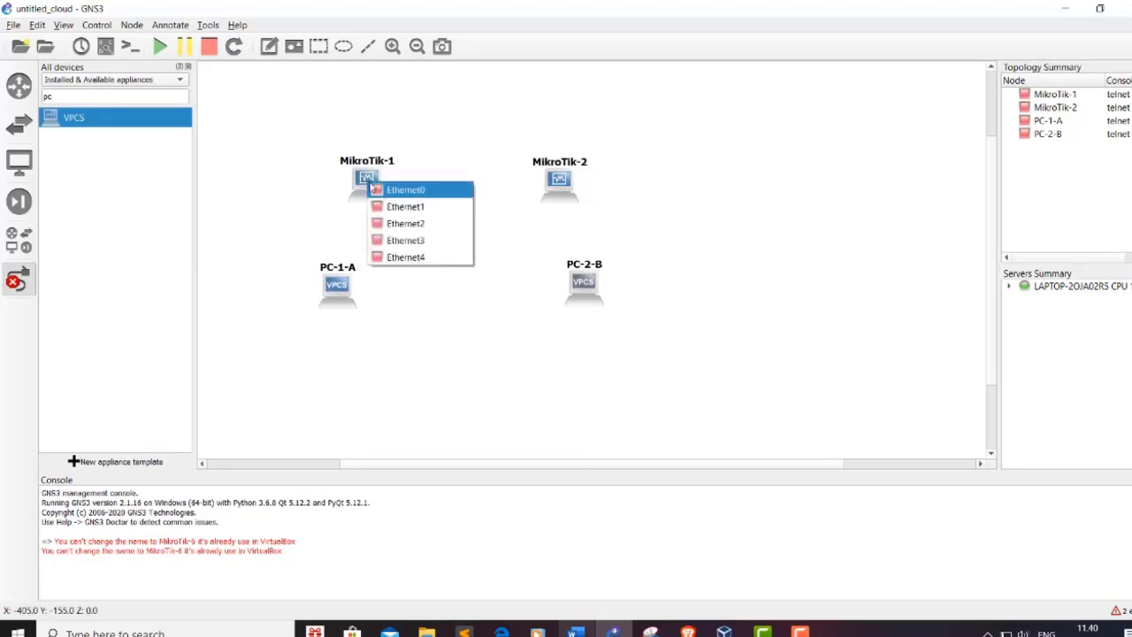
left_click(389, 189)
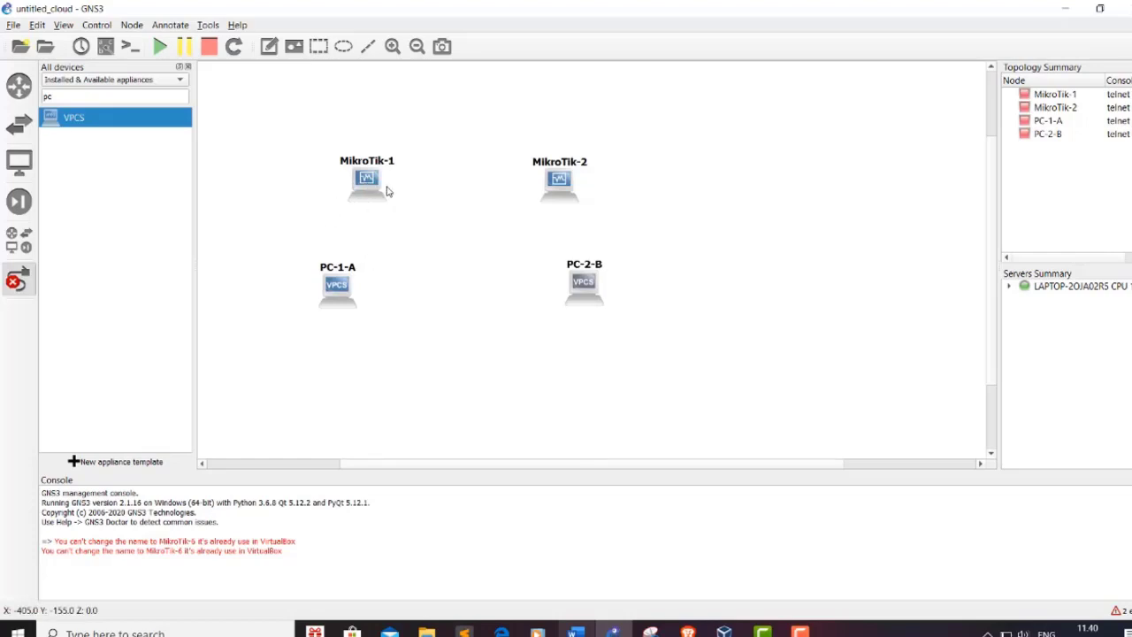
left_click(558, 181)
left_click(601, 207)
Step: Link MikroTik-1 Ethernet1 to PC-1-A, and MikroTik-2 to PC-2-B's Ethernet0
left_click(365, 179)
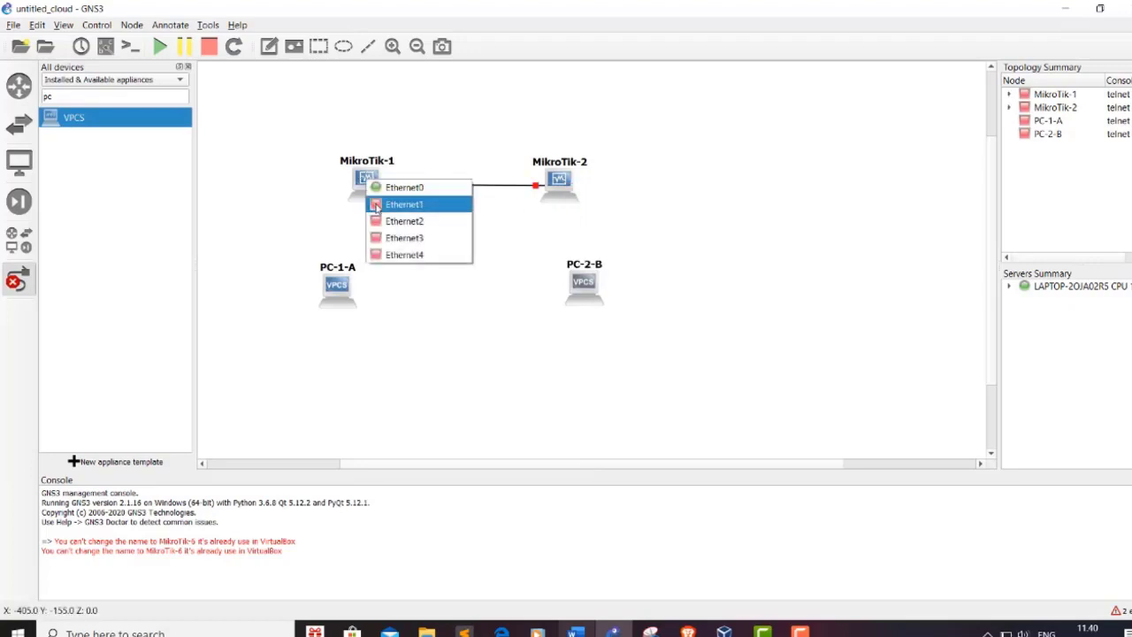
left_click(402, 204)
left_click(338, 285)
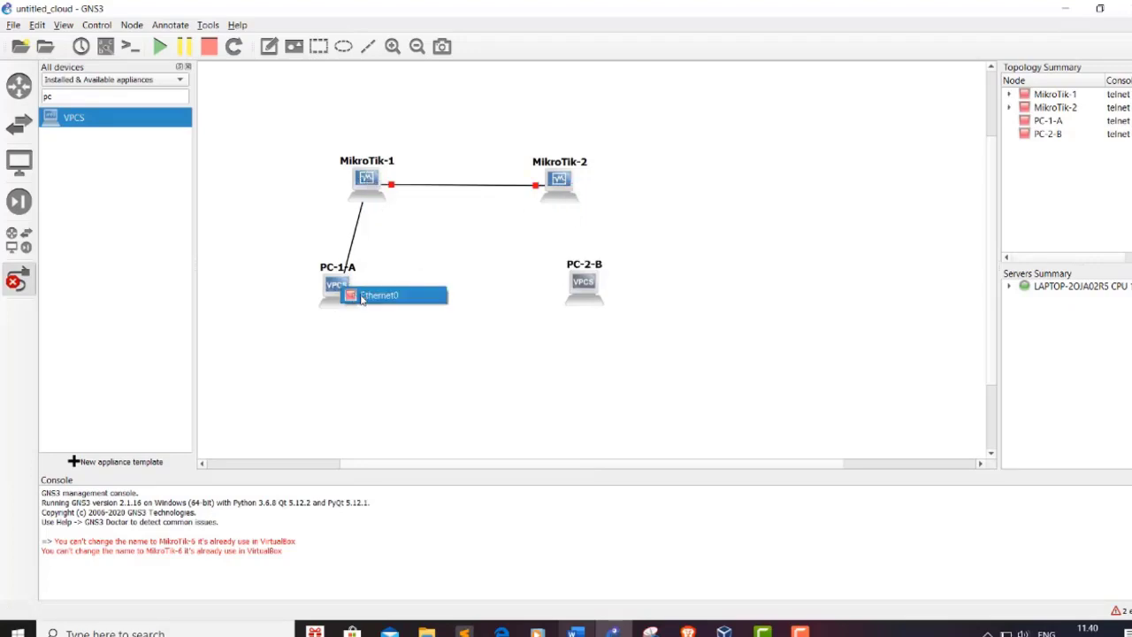
left_click(364, 295)
left_click(562, 175)
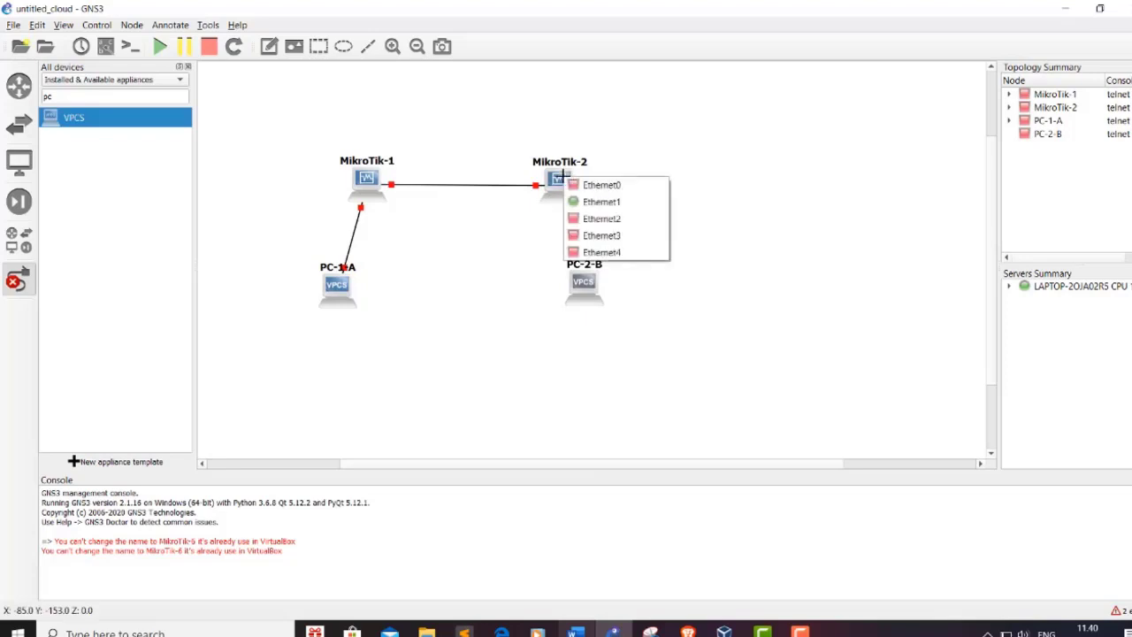
left_click(585, 200)
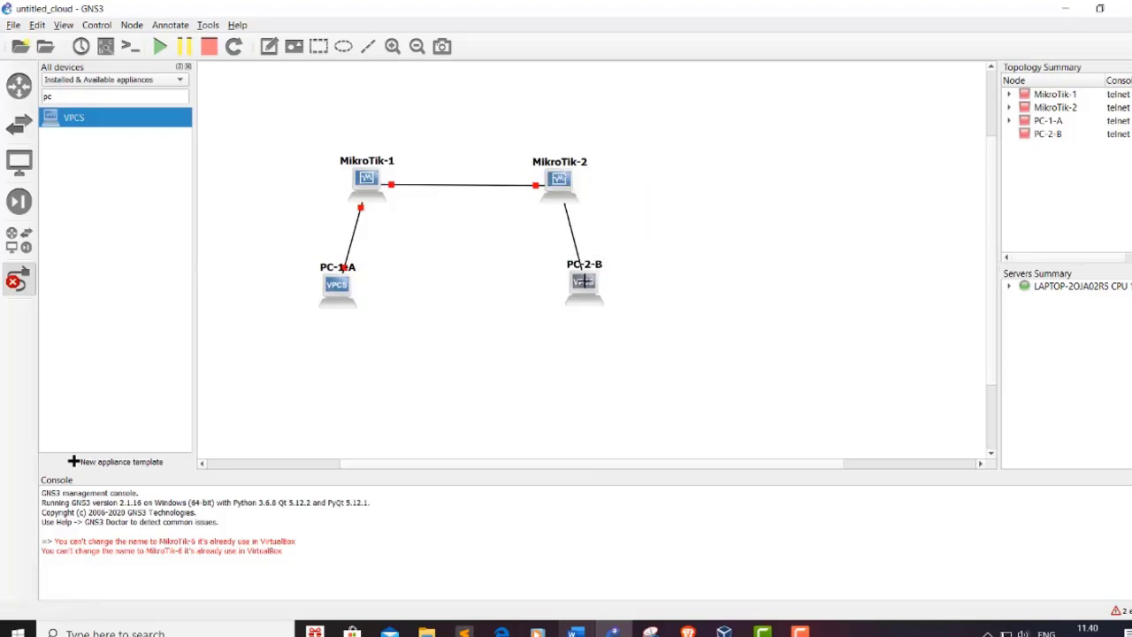
left_click(583, 279)
left_click(601, 294)
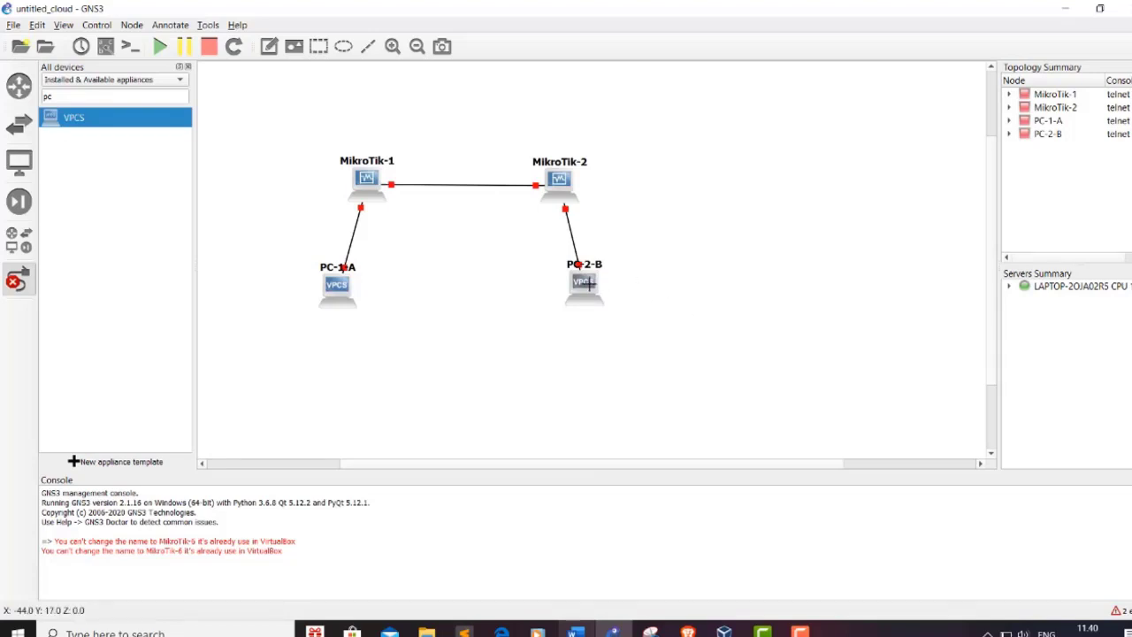
Step: Leave link mode and move PC-2-B and PC-1-A beside their routers
left_click(18, 279)
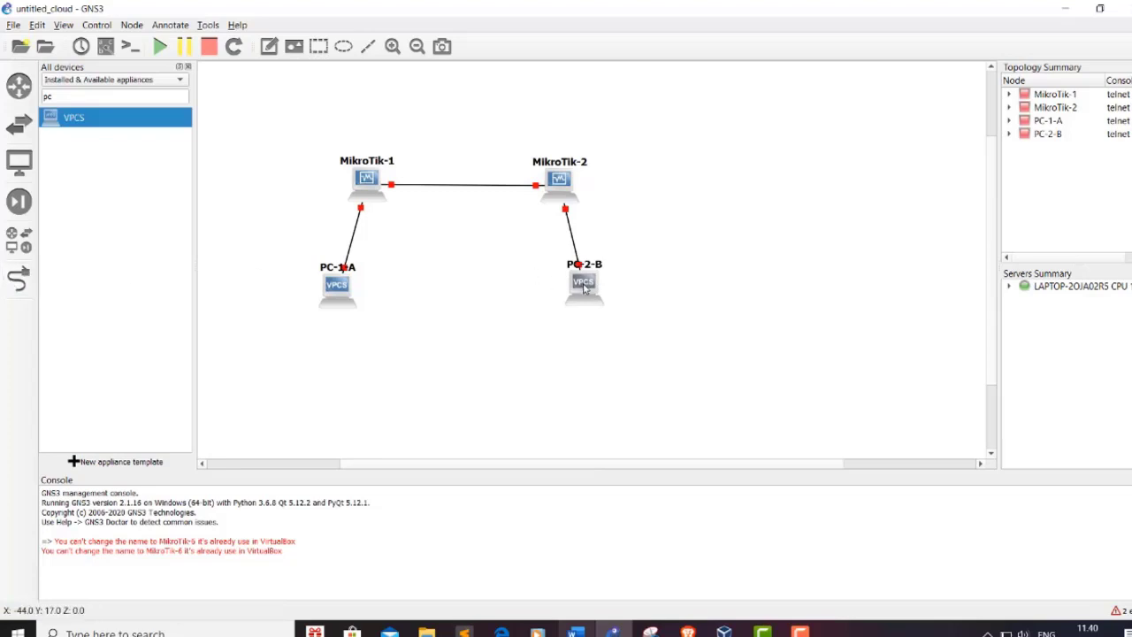
left_click_drag(583, 289, 672, 228)
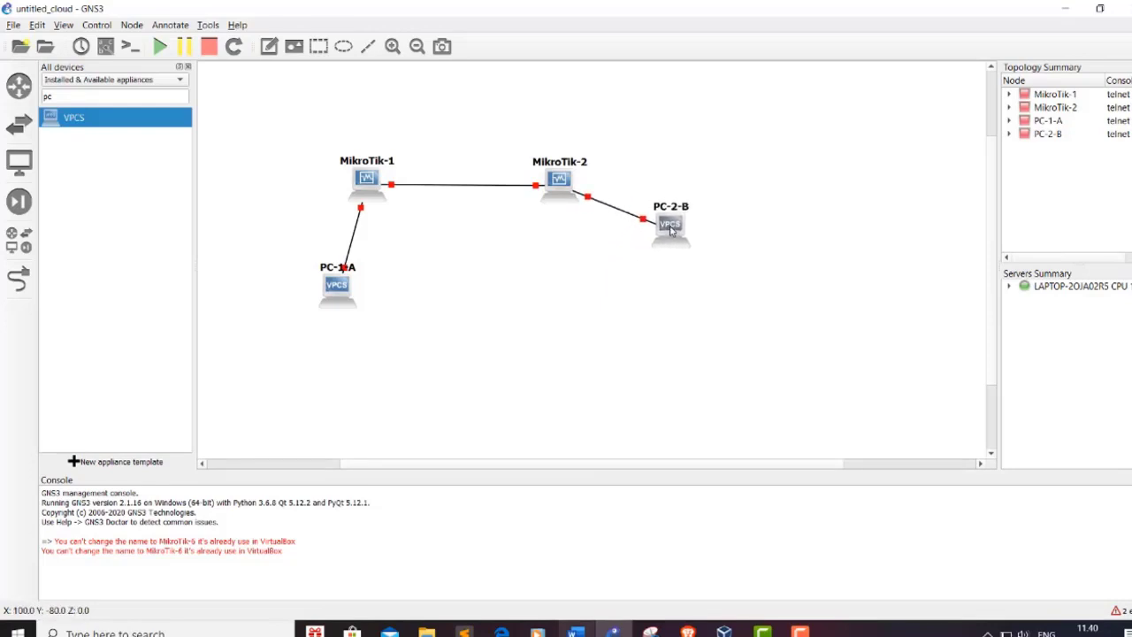
left_click_drag(340, 287, 286, 239)
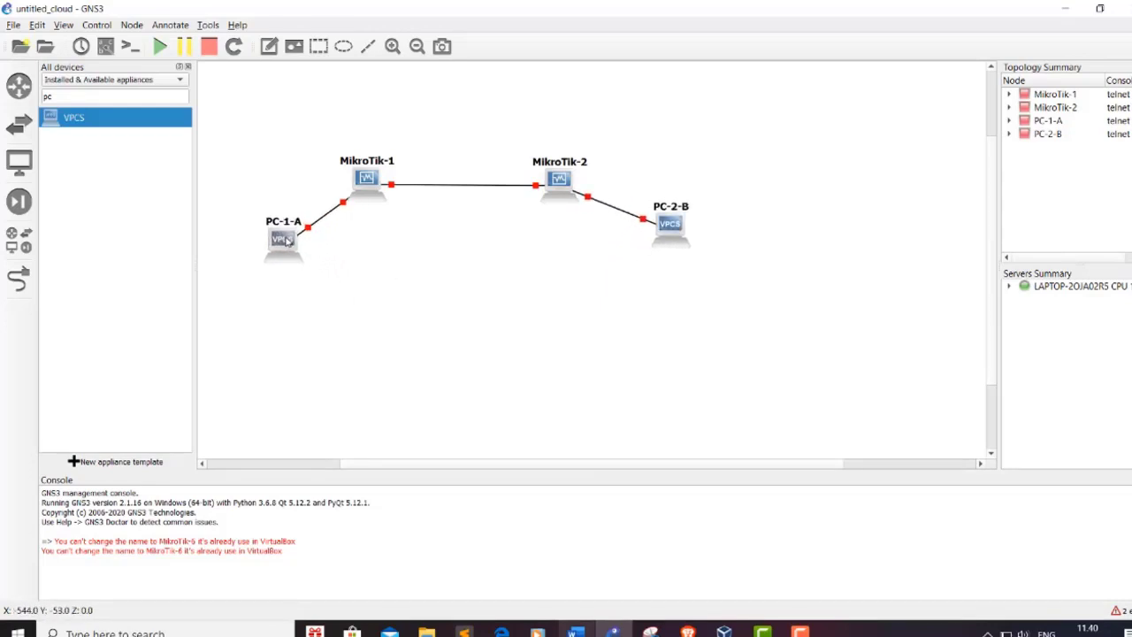
Step: Start MikroTik-1 and close the devices panel
right_click(365, 183)
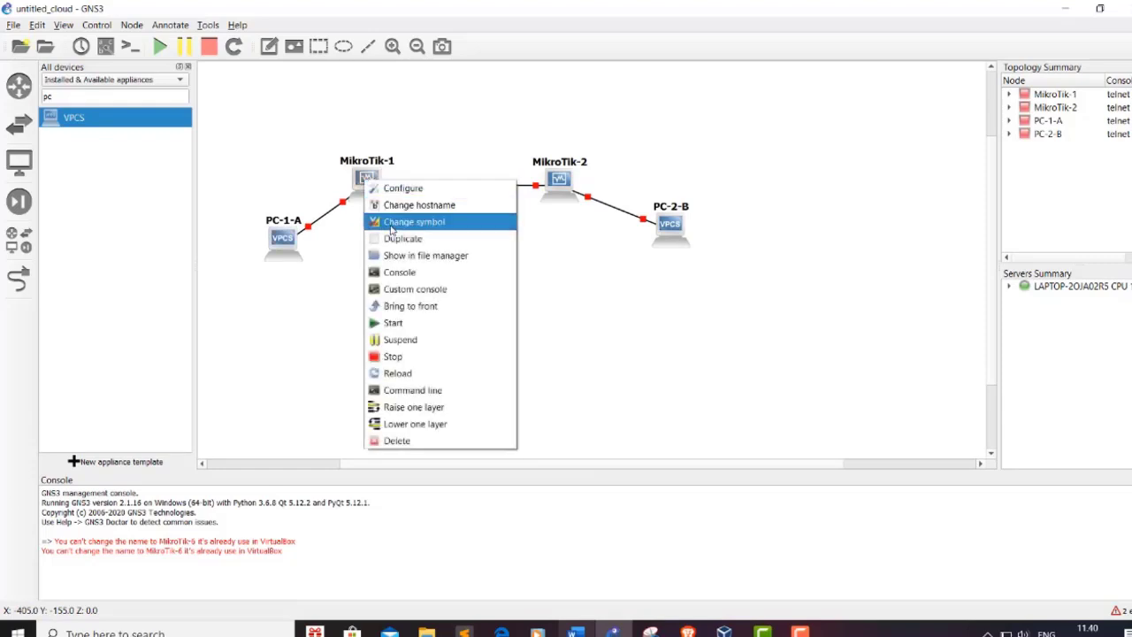
left_click(415, 323)
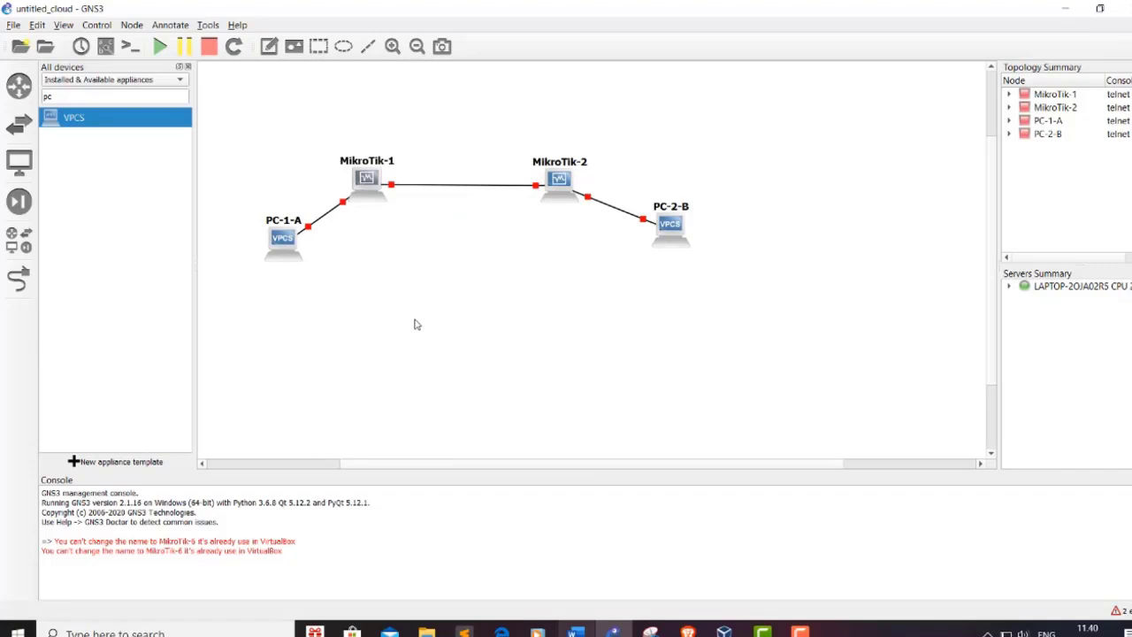
left_click(187, 67)
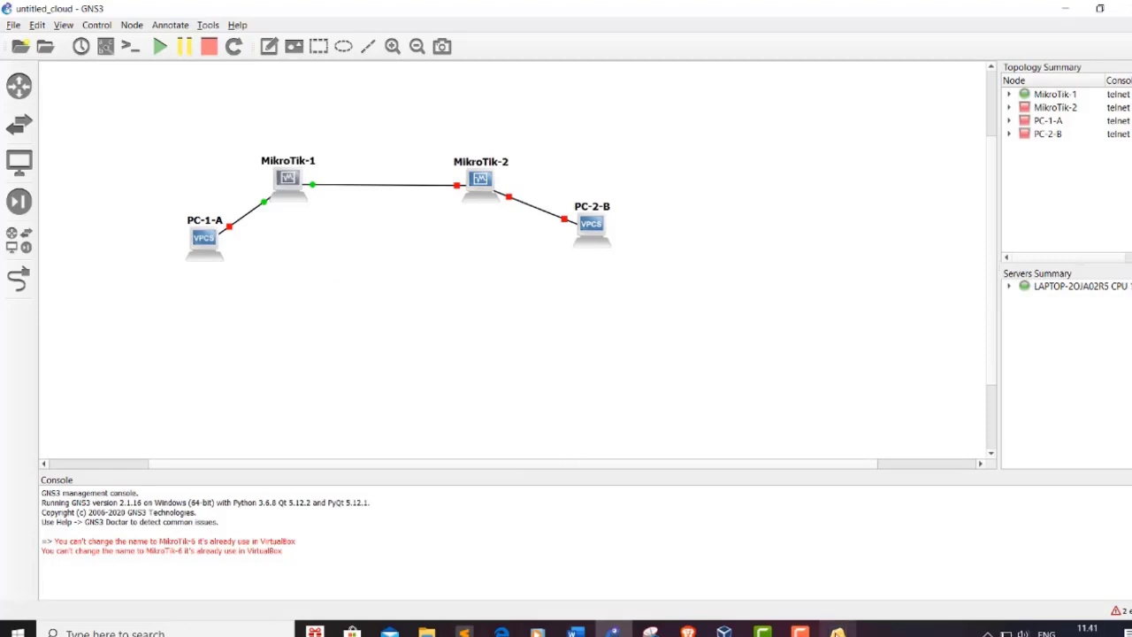
Step: Check MikroTik-1's VirtualBox console booting RouterOS, then return to GNS3
left_click(837, 631)
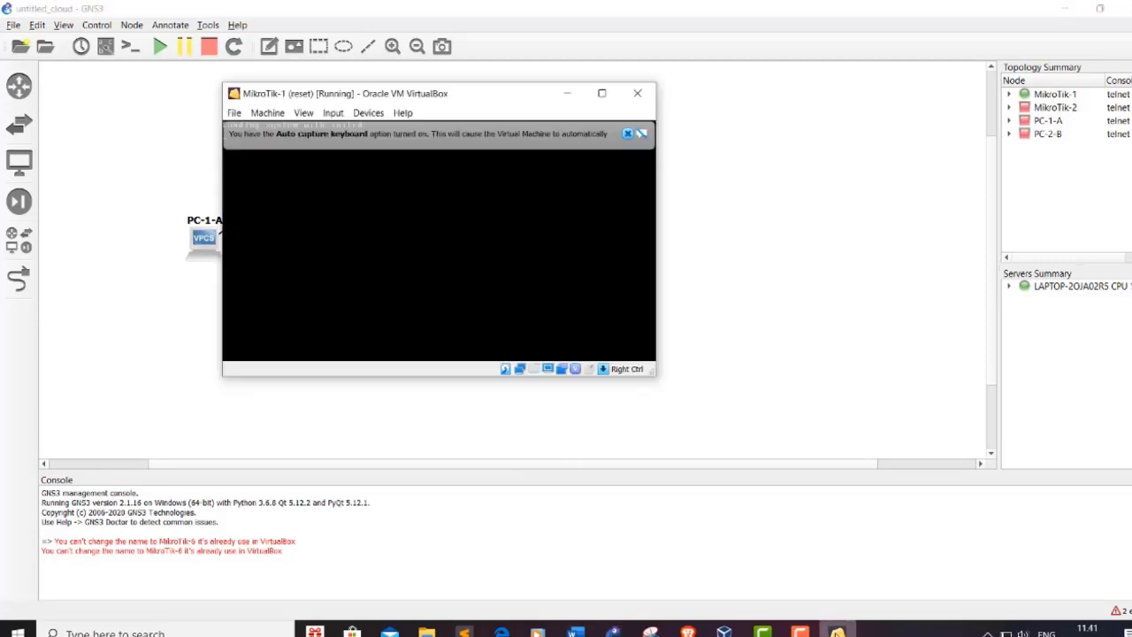
left_click(627, 134)
left_click_drag(507, 108, 682, 208)
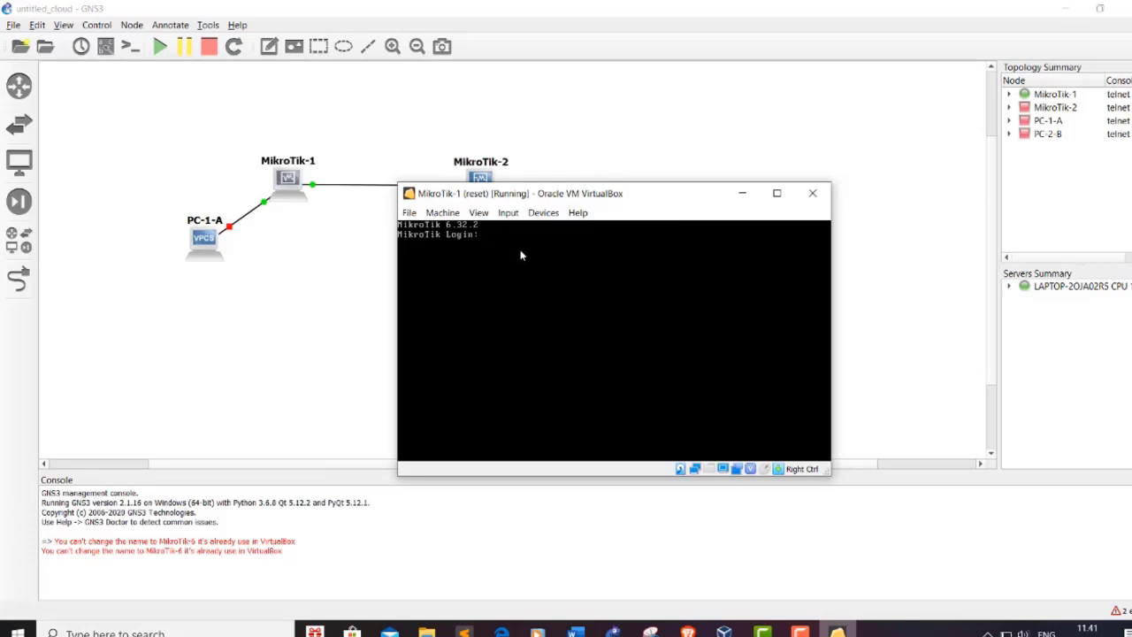
left_click(610, 151)
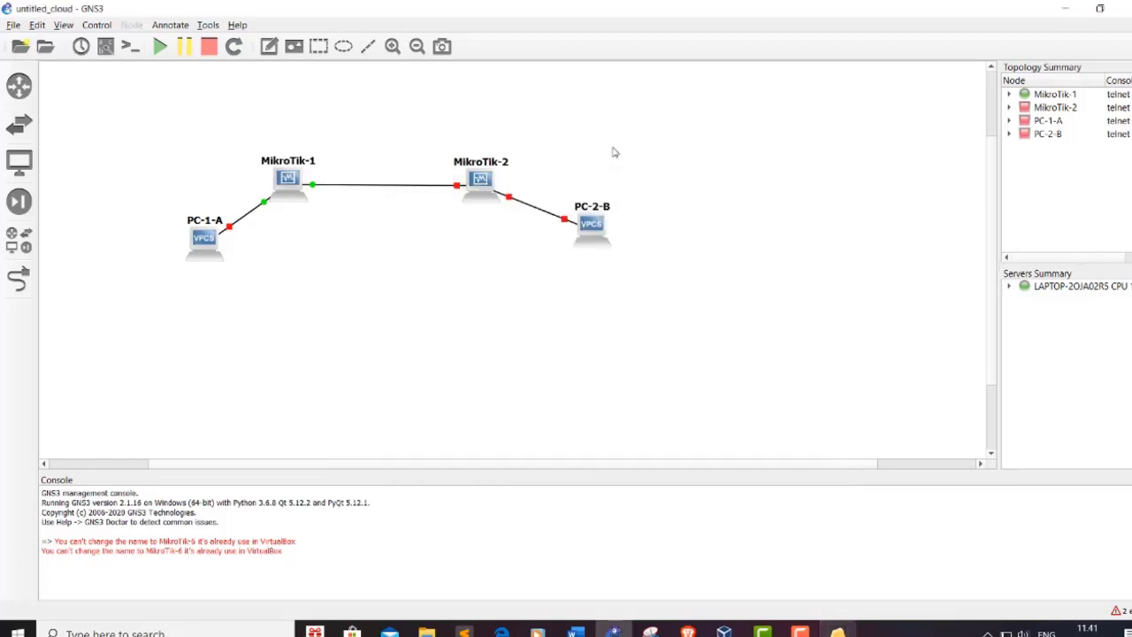
Step: Open a Solar-PuTTY console to MikroTik-1 and place it below the topology
right_click(289, 181)
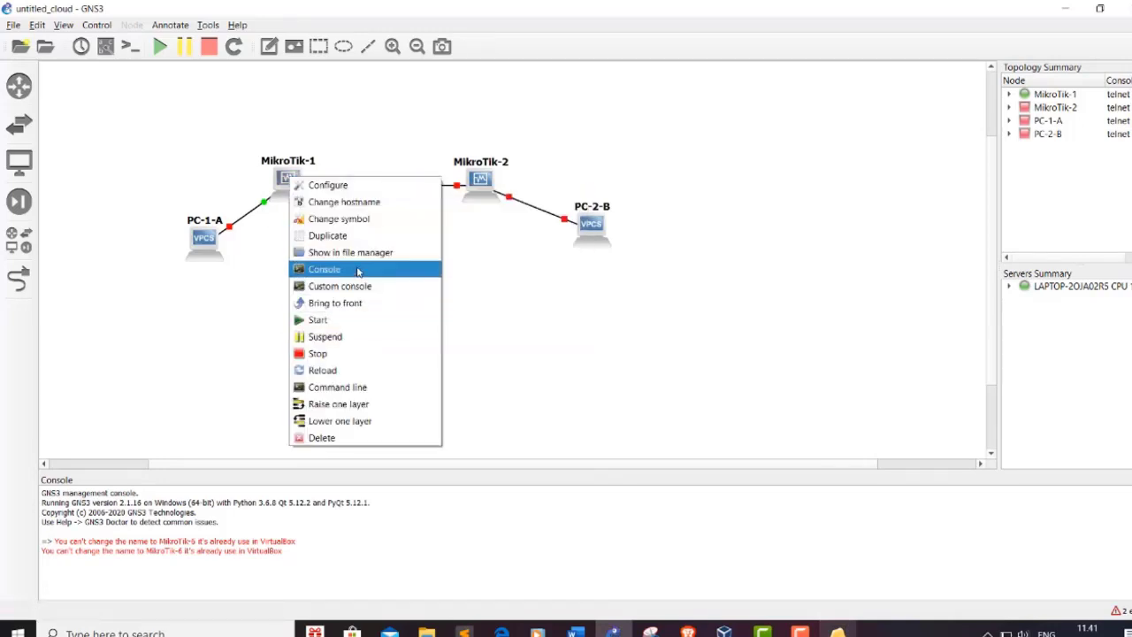
left_click(358, 269)
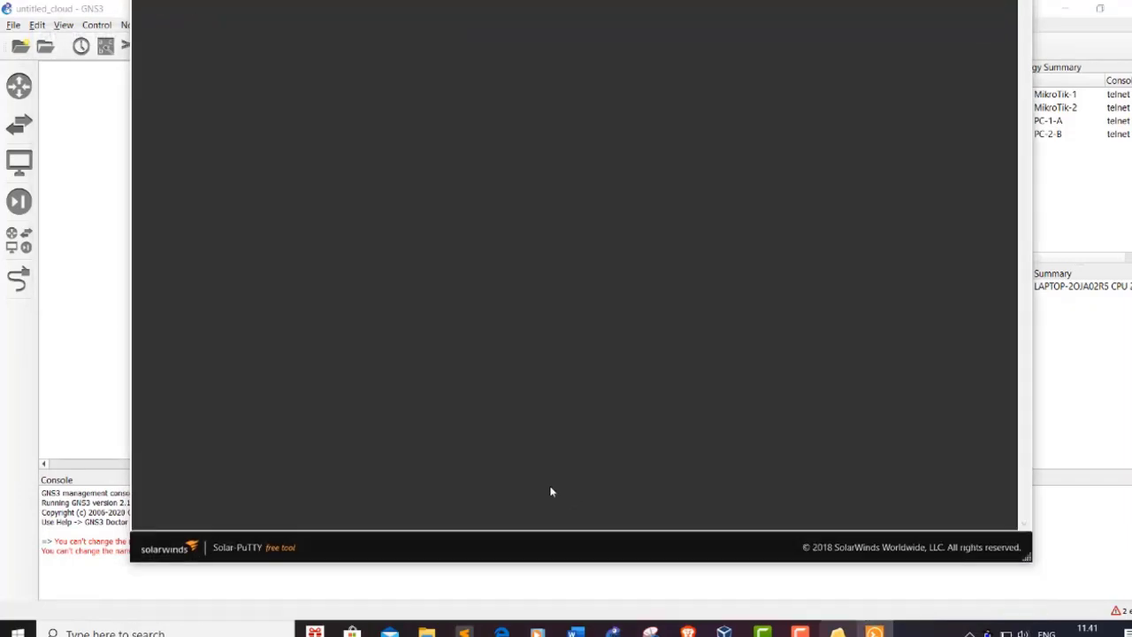
left_click_drag(592, 3, 672, 218)
left_click(437, 255)
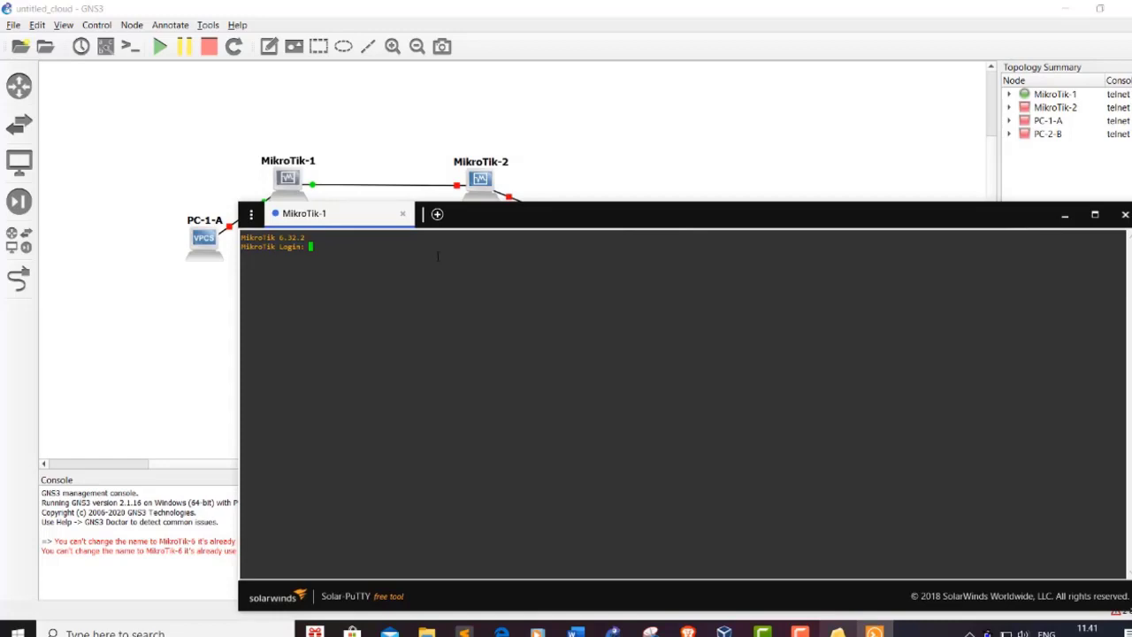
Step: Log in to MikroTik-1 and run 'ip address pr', 'interface pr' and 'ip route pr'
type("admin")
key("Return")
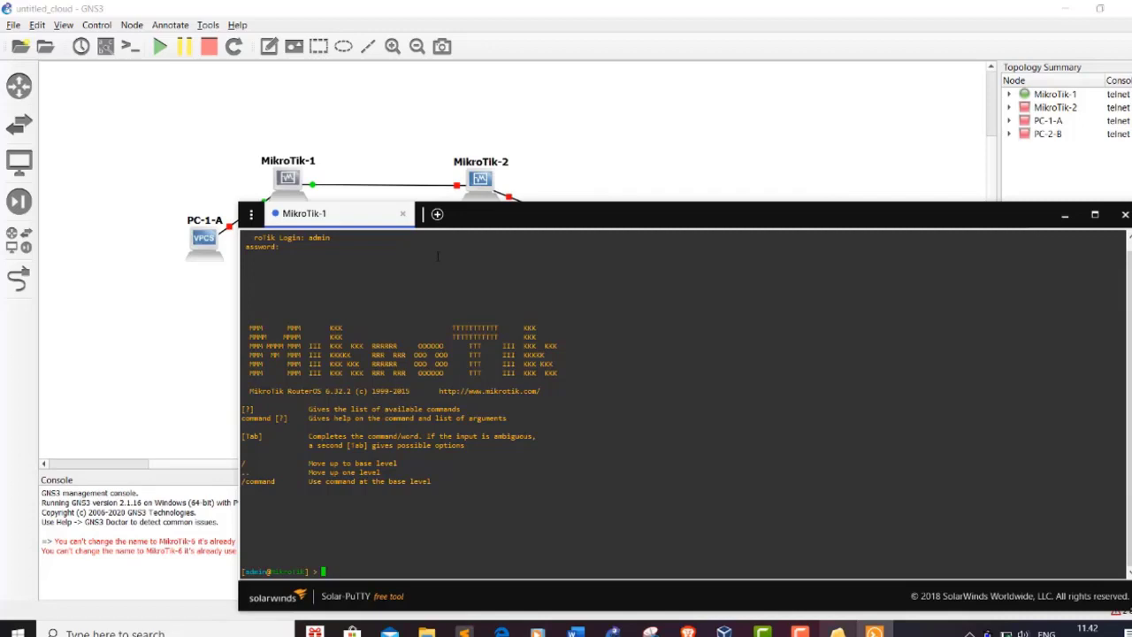
type("ip address pr")
key("Return")
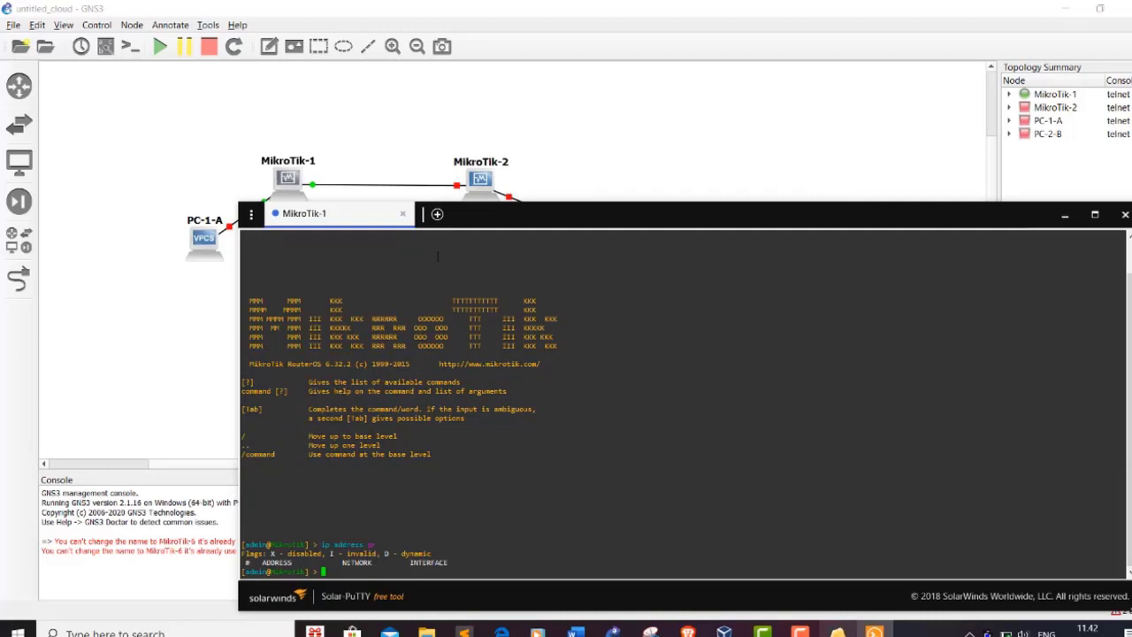
type("interface pr")
key("Return")
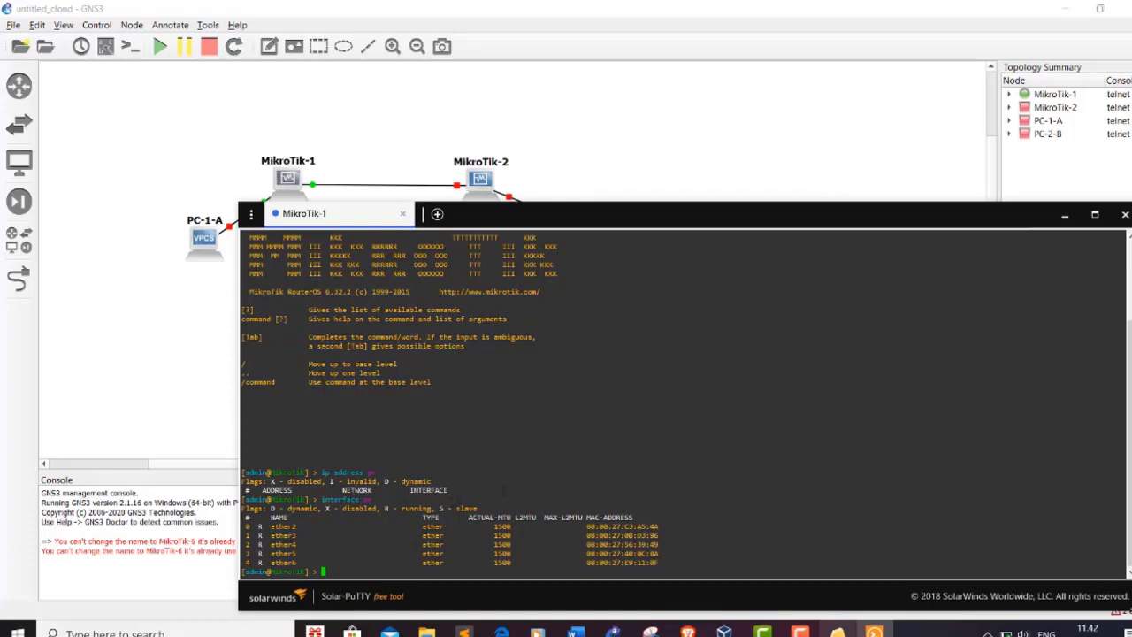
type("ip route pr")
key("Return")
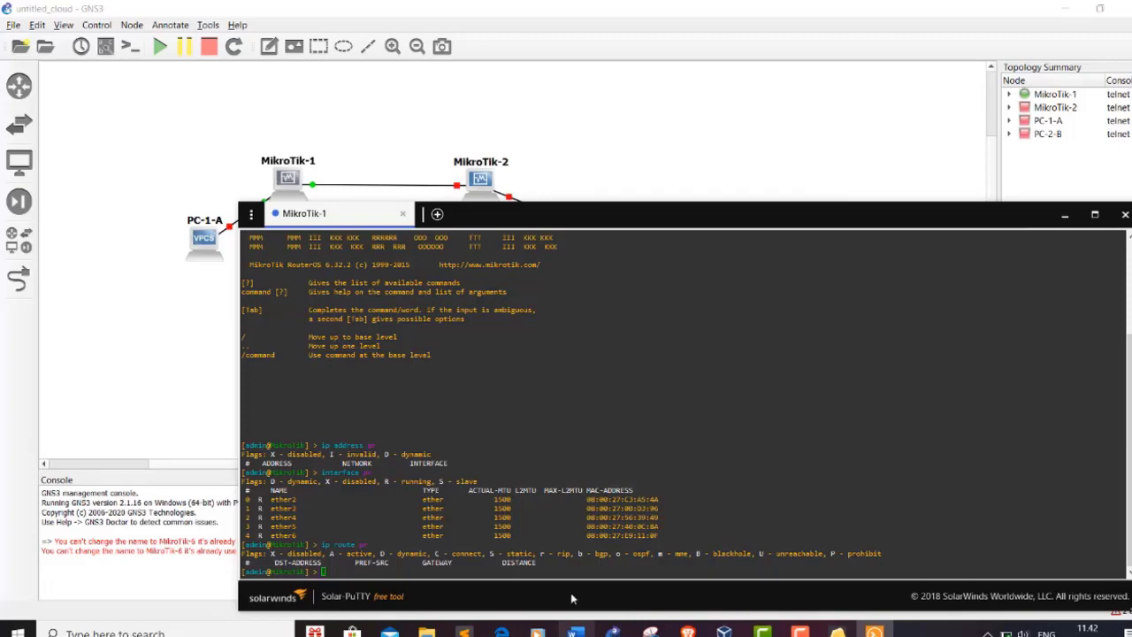
left_click(576, 631)
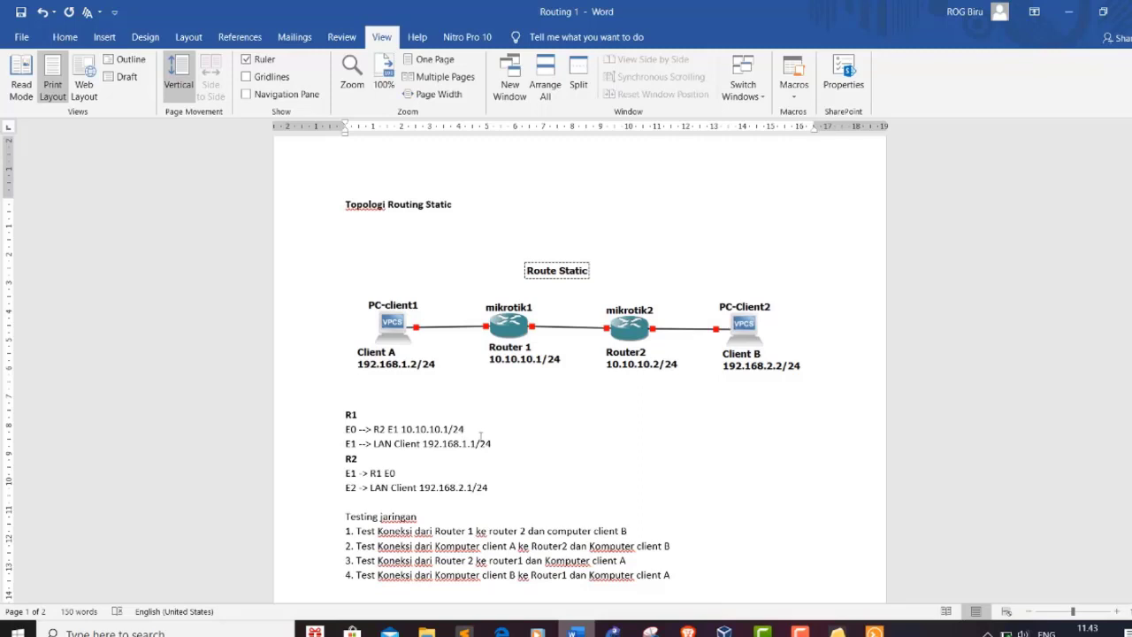
Step: Review the Routing 1 plan in Word, then bring the MikroTik-1 terminal forward
mouse_move(613, 630)
left_click(613, 630)
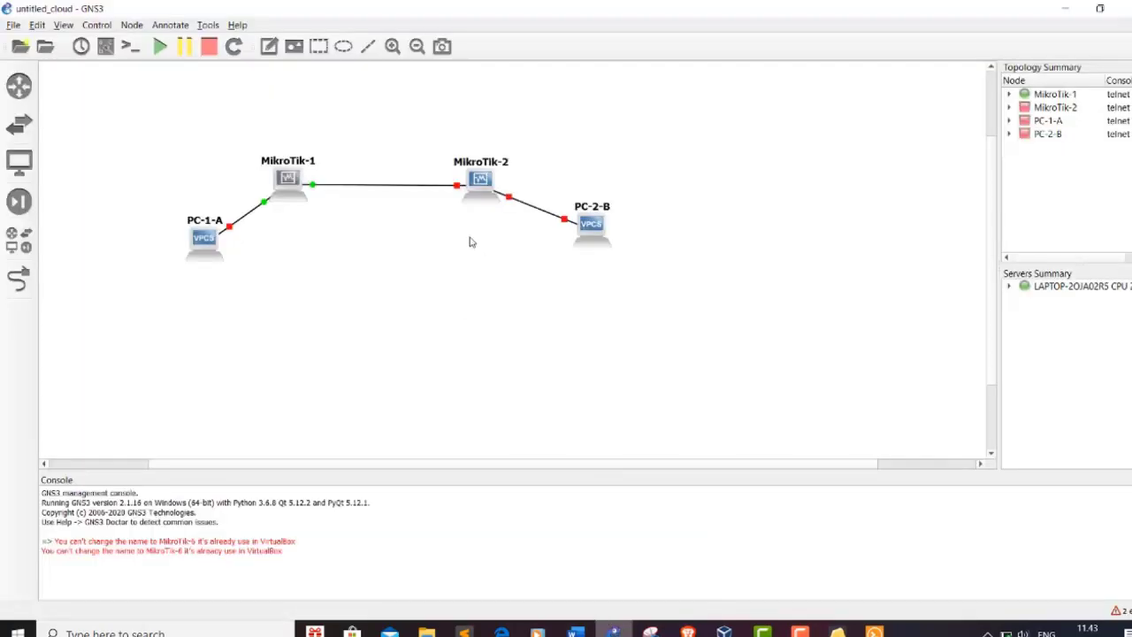
left_click(579, 630)
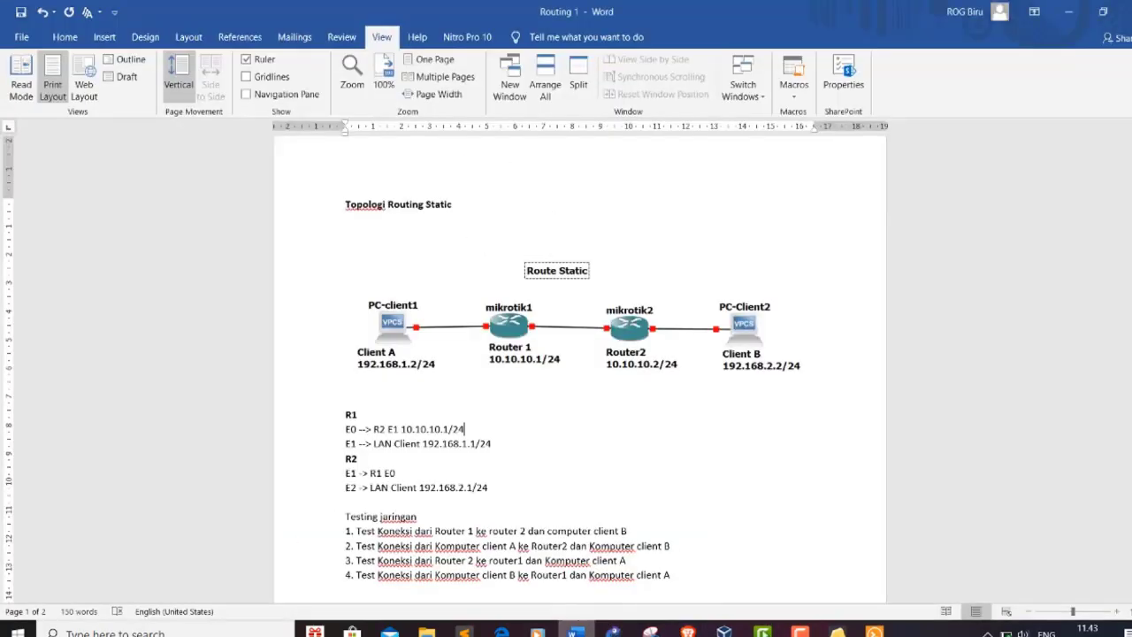
mouse_move(874, 631)
left_click(818, 569)
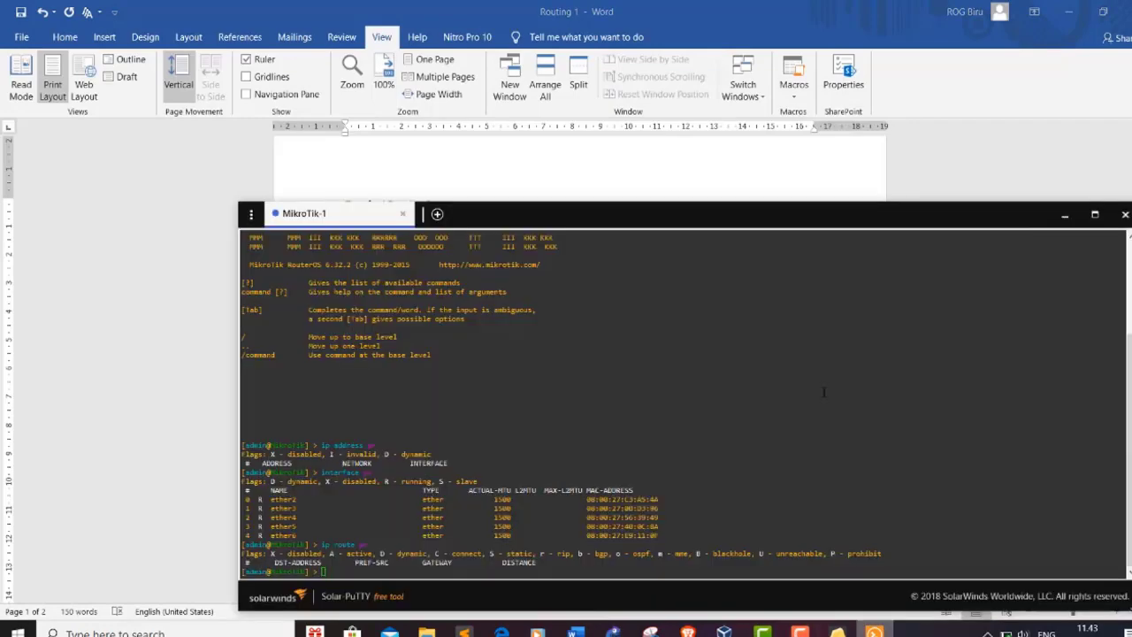
Step: Try adding 10.10.10.1/24 on ether2 with the mistyped 'ip addresss add' command
left_click_drag(663, 216, 901, 109)
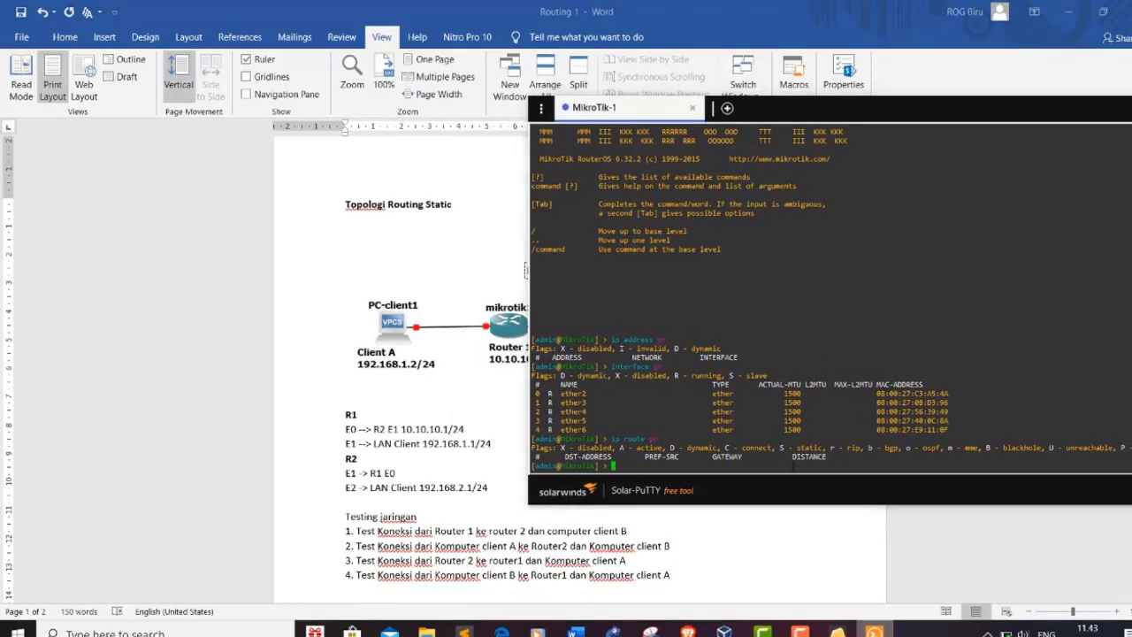
type("ip a")
type("ddress")
type("s")
type(" a")
type("dd")
type(" address")
type("=")
type("10")
type(".10.1")
type("0.")
type("1")
type("/24")
type(" in")
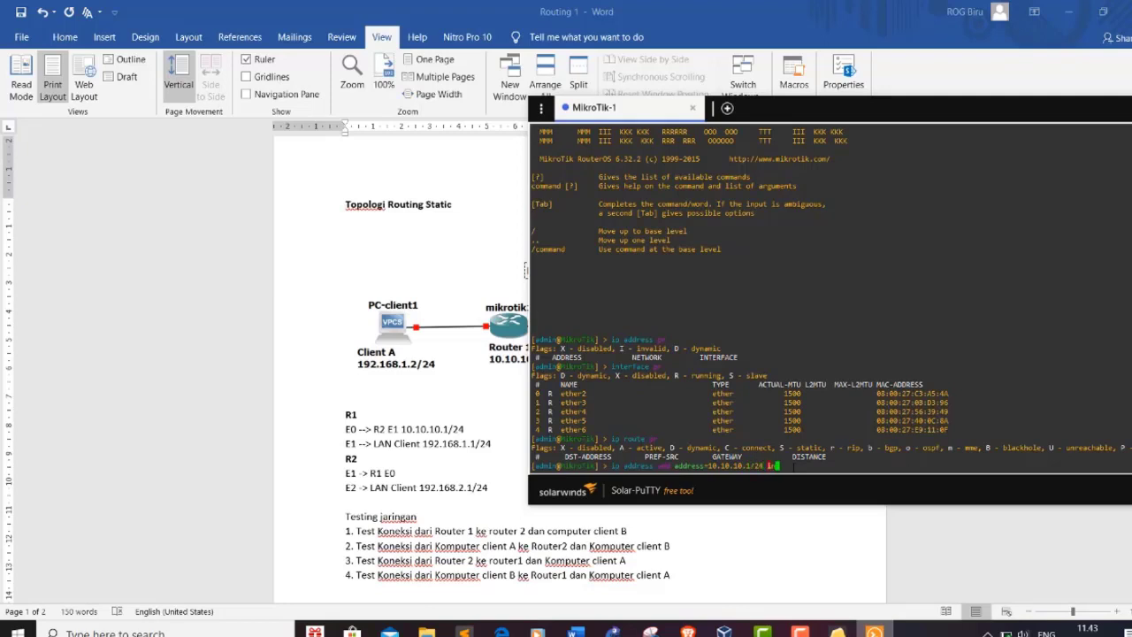
type("terface=ether1")
key("BackSpace")
type("2")
key("Return")
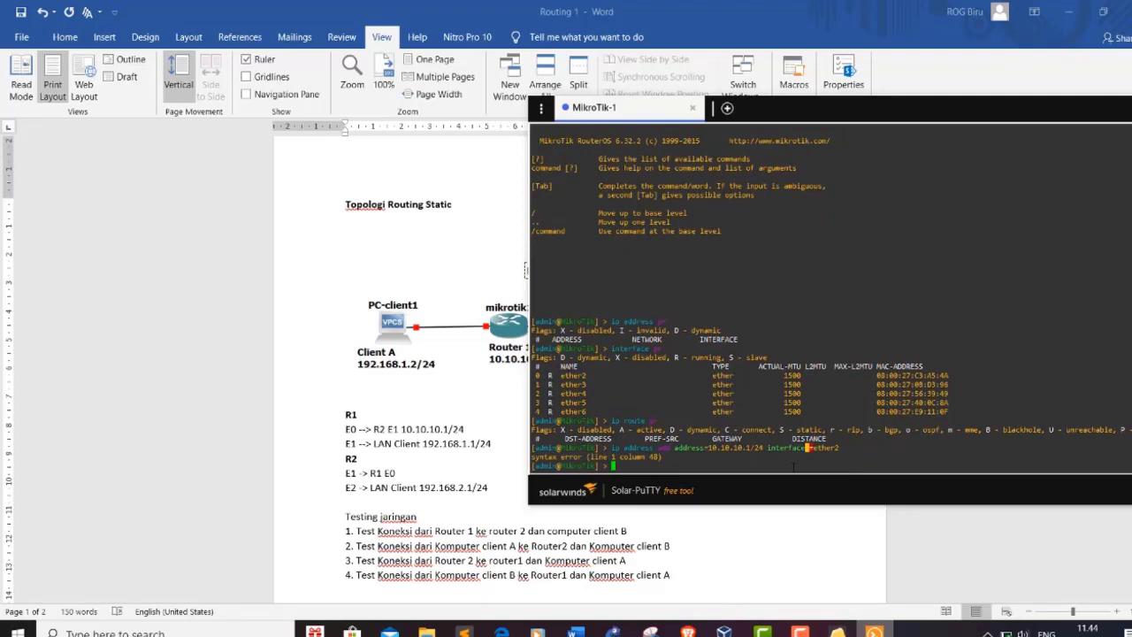
Step: Re-run the corrected address-add command on MikroTik-1 after removing a stray character
key("Up")
key("Left")
key("Left")
key("Left")
key("Left")
key("Left")
key("Left")
key("Left")
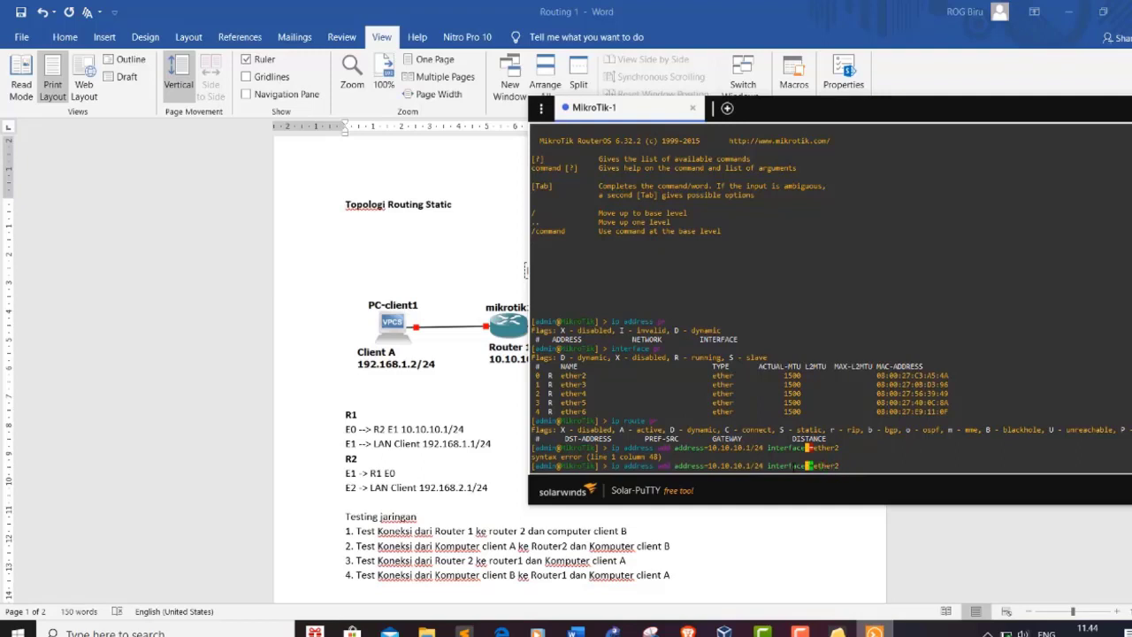
key("BackSpace")
key("Return")
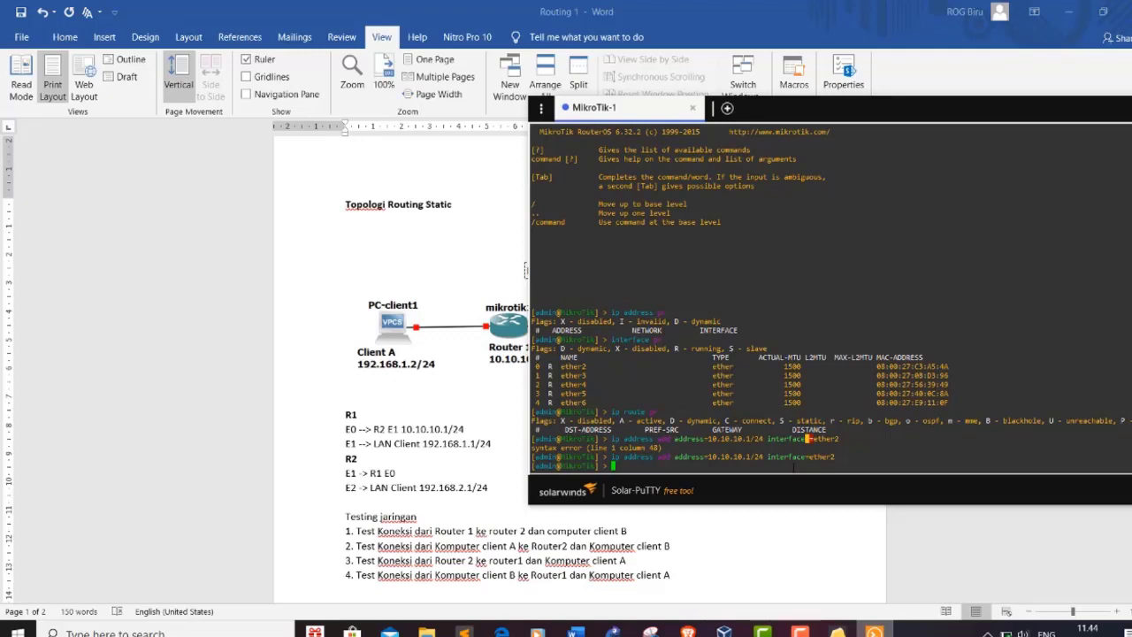
Step: Add 192.168.1.1/24 on ether3, then list MikroTik-1's IP addresses with 'ip address print'
key("Up")
key("Left")
key("Left")
key("Left")
key("Left")
key("Left")
key("Left")
key("Left")
key("Left")
key("Left")
key("Left")
key("Left")
key("Left")
key("Left")
key("Left")
key("Left")
key("Left")
key("Left")
key("Left")
key("Left")
key("Left")
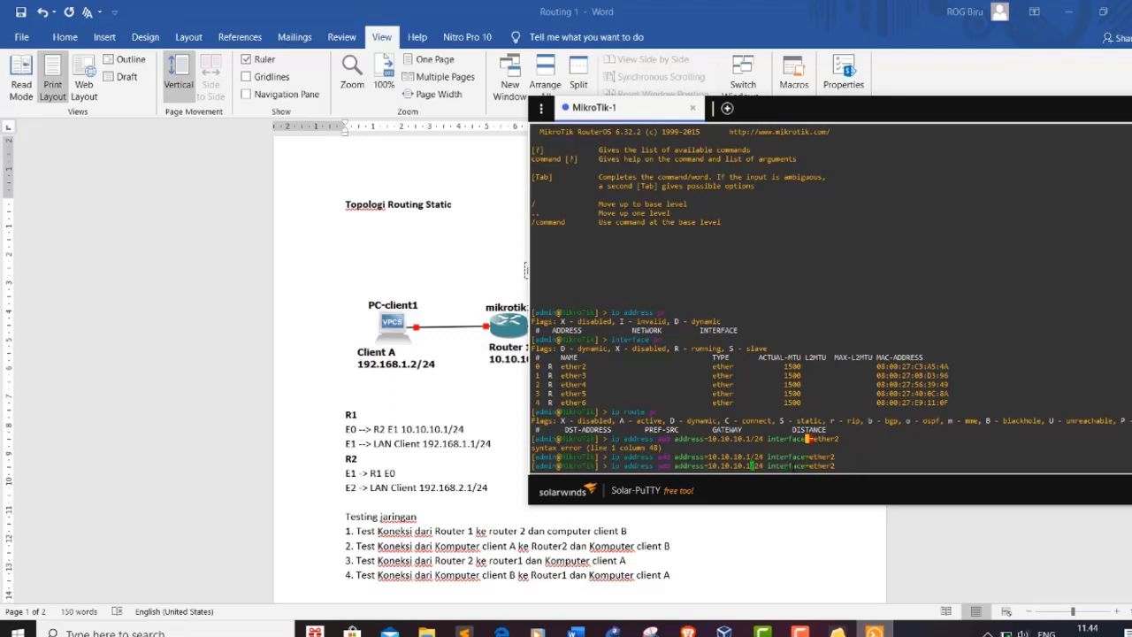
key("Left")
key("BackSpace")
key("BackSpace")
key("BackSpace")
key("BackSpace")
key("BackSpace")
key("BackSpace")
key("BackSpace")
key("BackSpace")
key("BackSpace")
type("192.168.1.1")
key("Right")
key("Right")
key("Right")
key("Right")
key("Right")
key("Right")
key("Right")
key("Right")
key("Right")
key("Right")
key("Right")
key("Right")
key("Right")
key("Right")
key("Right")
key("Right")
key("Right")
key("Right")
key("Right")
key("BackSpace")
type("3")
key("Return")
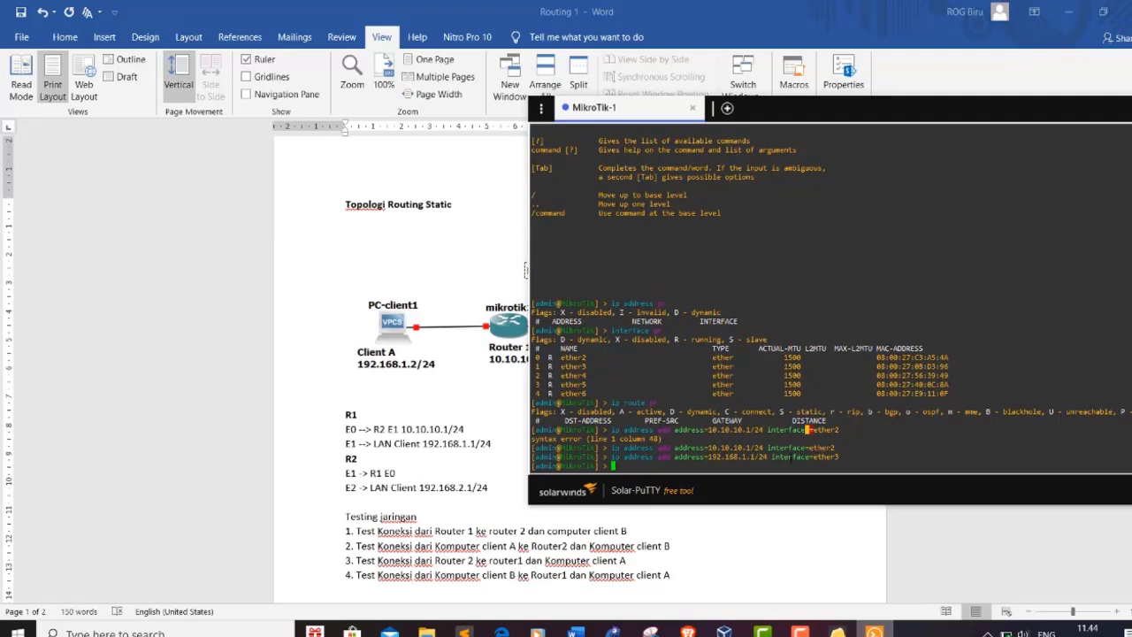
type("ip address pr")
key("Return")
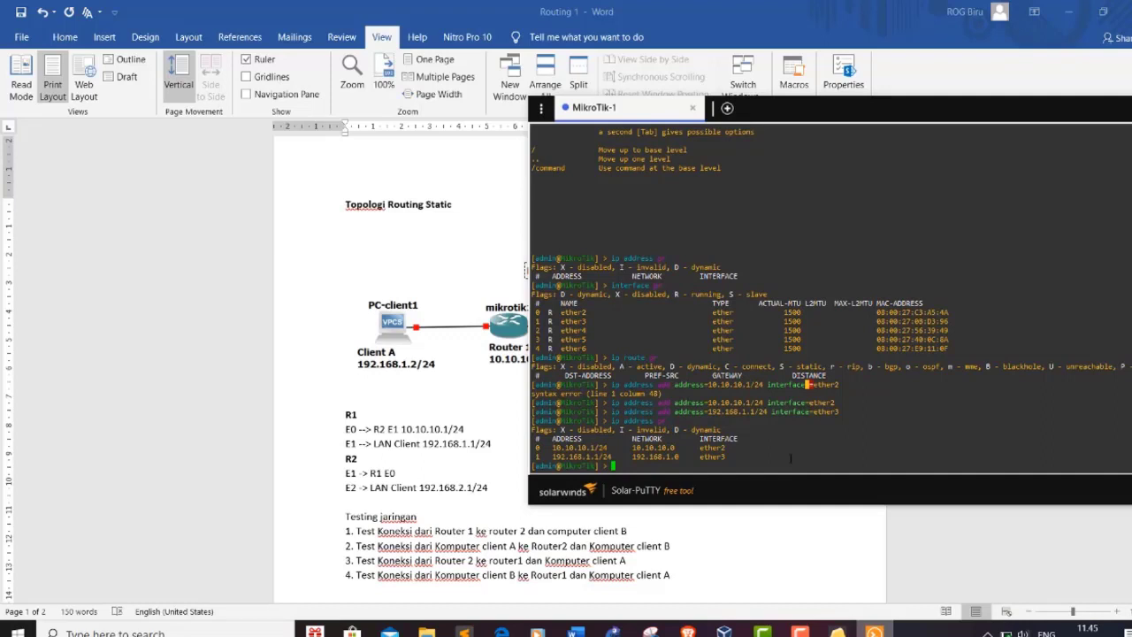
Step: Enter 'ip route add dst-address=192.168.2.0/24' on MikroTik-1 without submitting it yet
type("ip route add dst-address=192.1")
type("68.2.0/24")
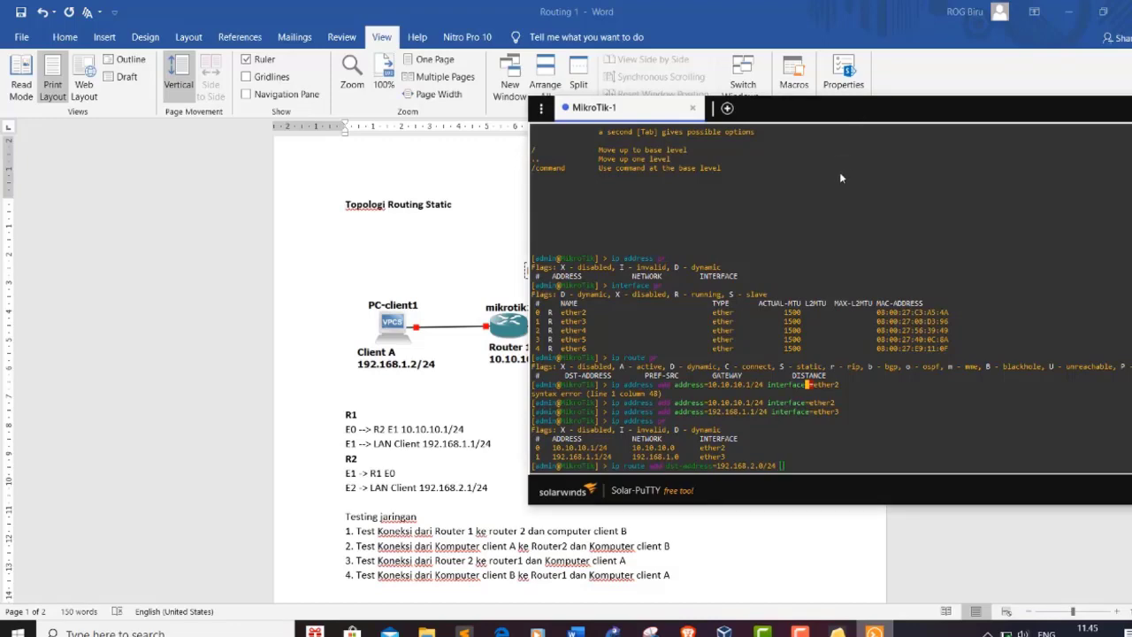
Step: Complete the route with gateway=10.10.10.1, then print MikroTik-1's route table to verify
left_click_drag(857, 123, 1001, 139)
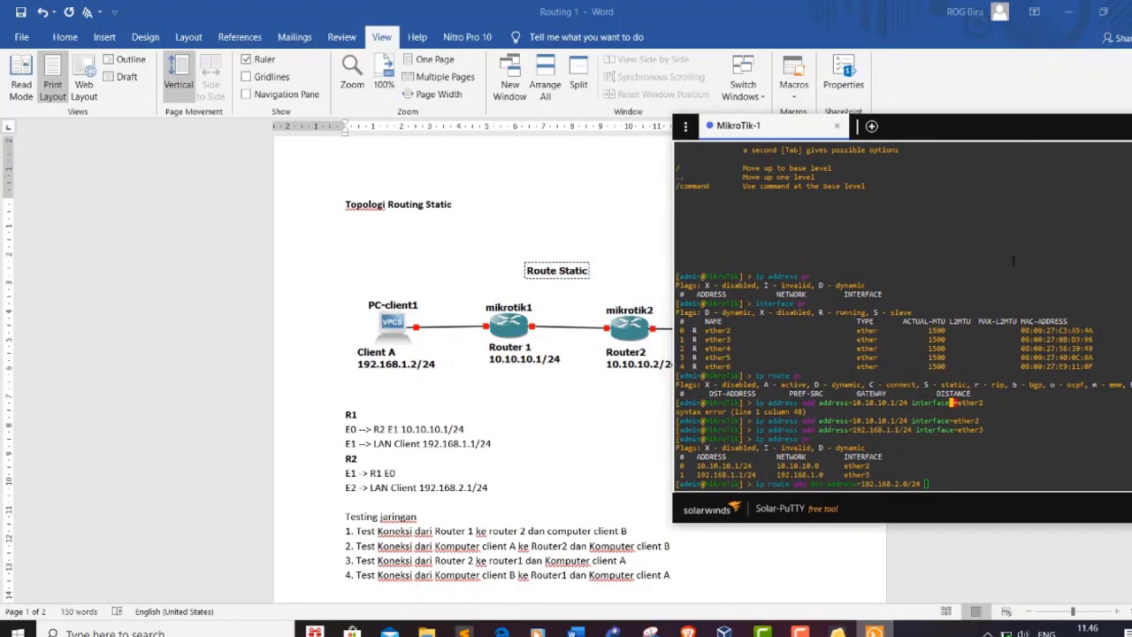
type("ga")
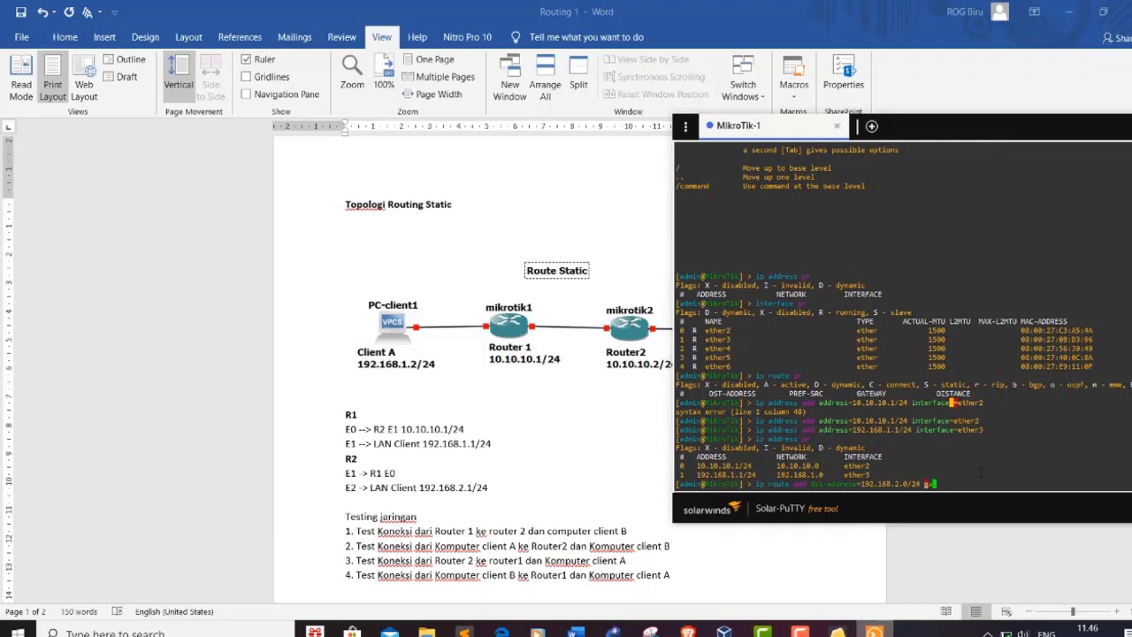
type("teway")
key("BackSpace")
key("BackSpace")
type("ay=10.10.10.1")
key("Return")
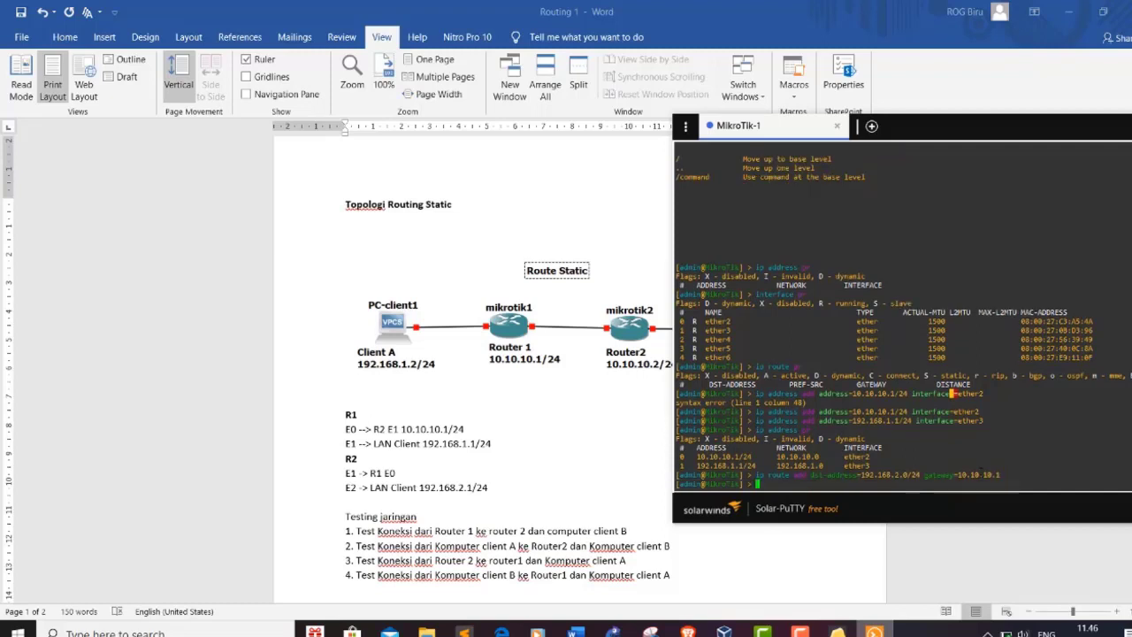
type("ip route pr")
key("Return")
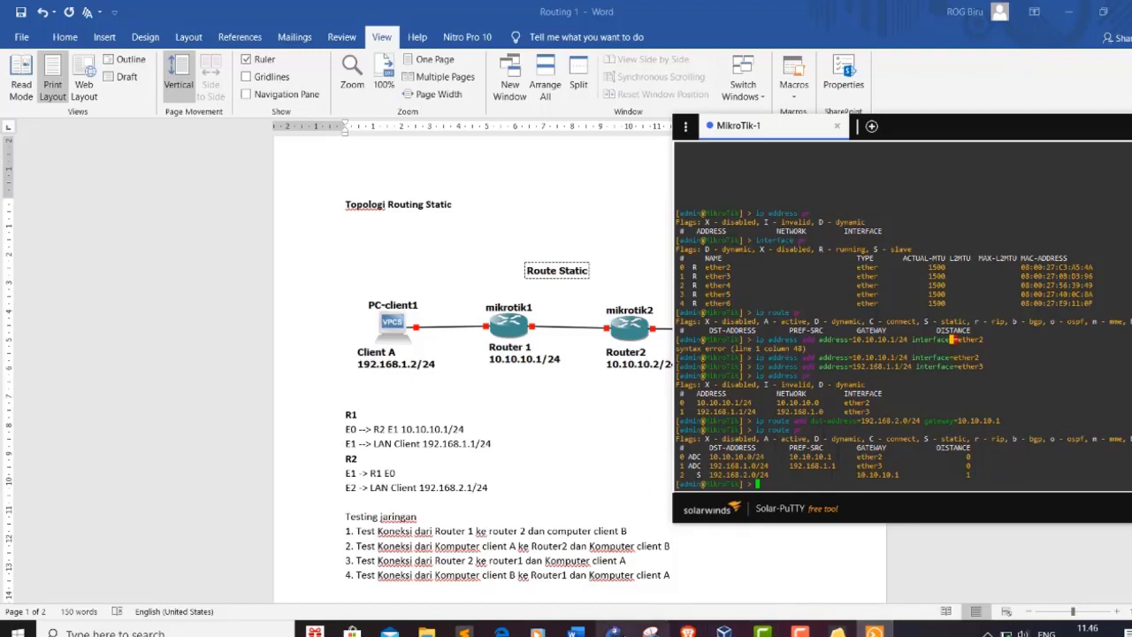
Step: Return to the GNS3 topology and start the MikroTik-2 router node
left_click(612, 632)
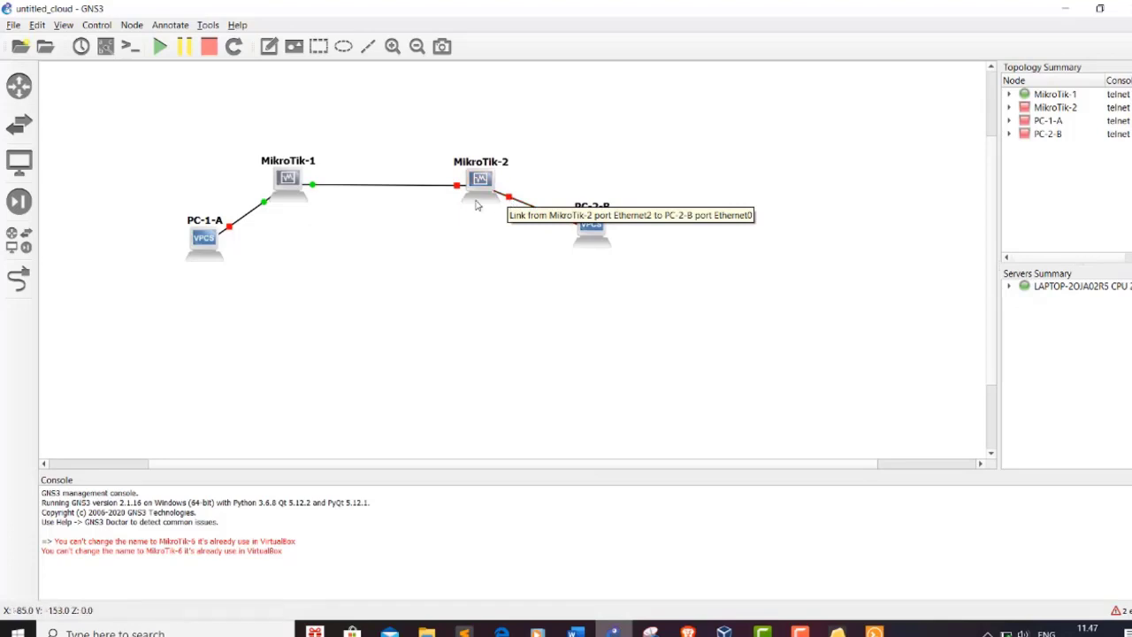
mouse_move(476, 204)
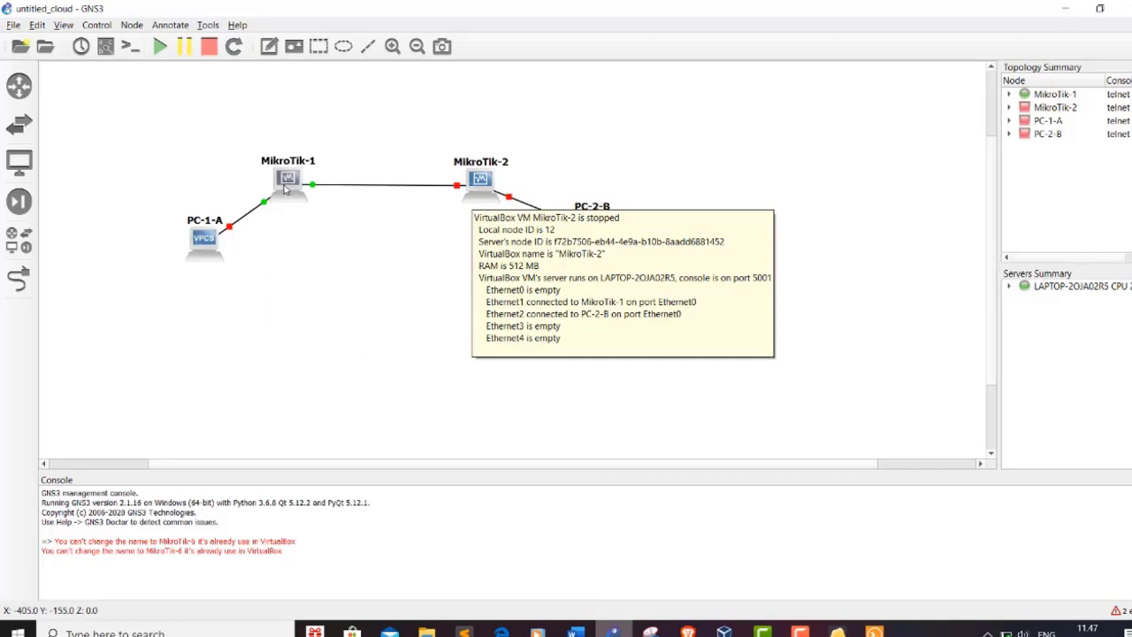
mouse_move(285, 188)
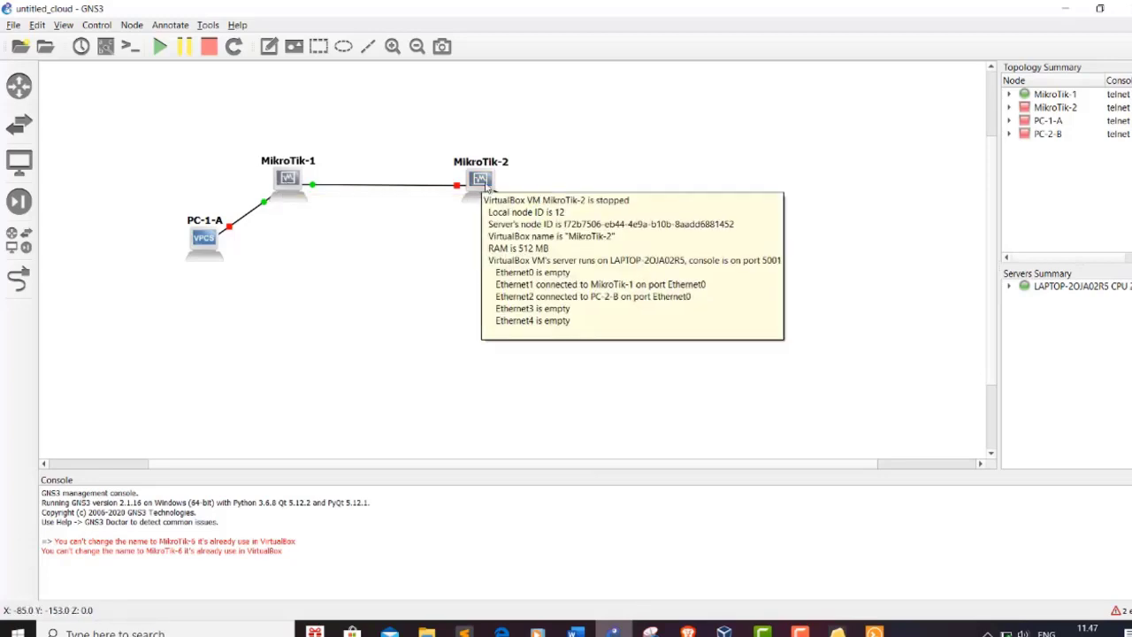
right_click(485, 186)
left_click(517, 331)
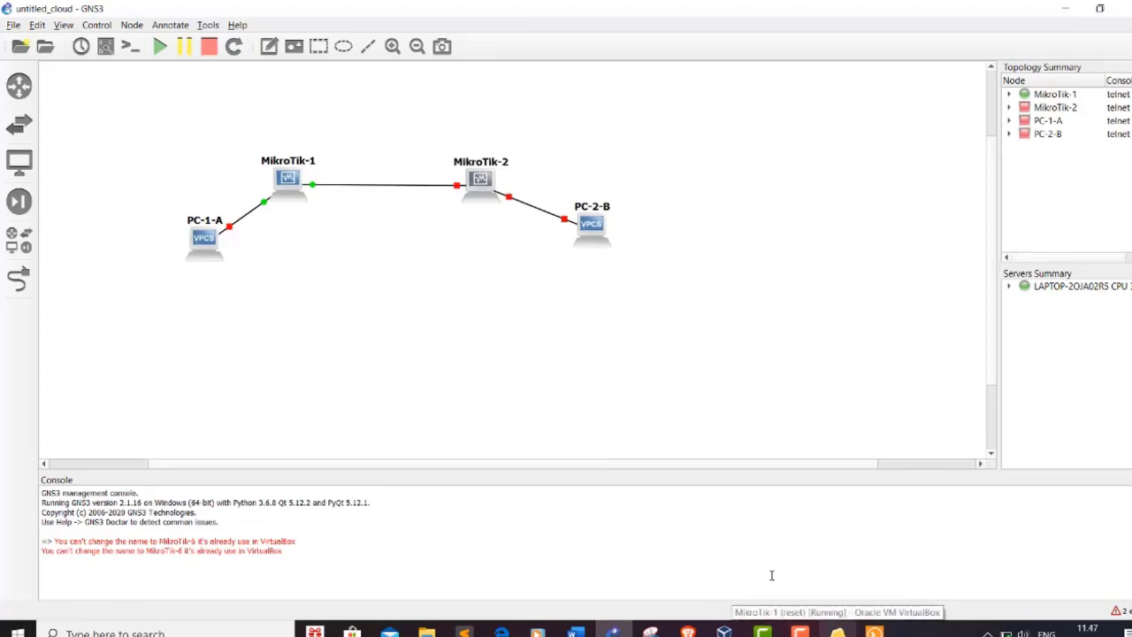
Step: Check both MikroTik VirtualBox consoles reached login, then minimize both VM windows
left_click(838, 630)
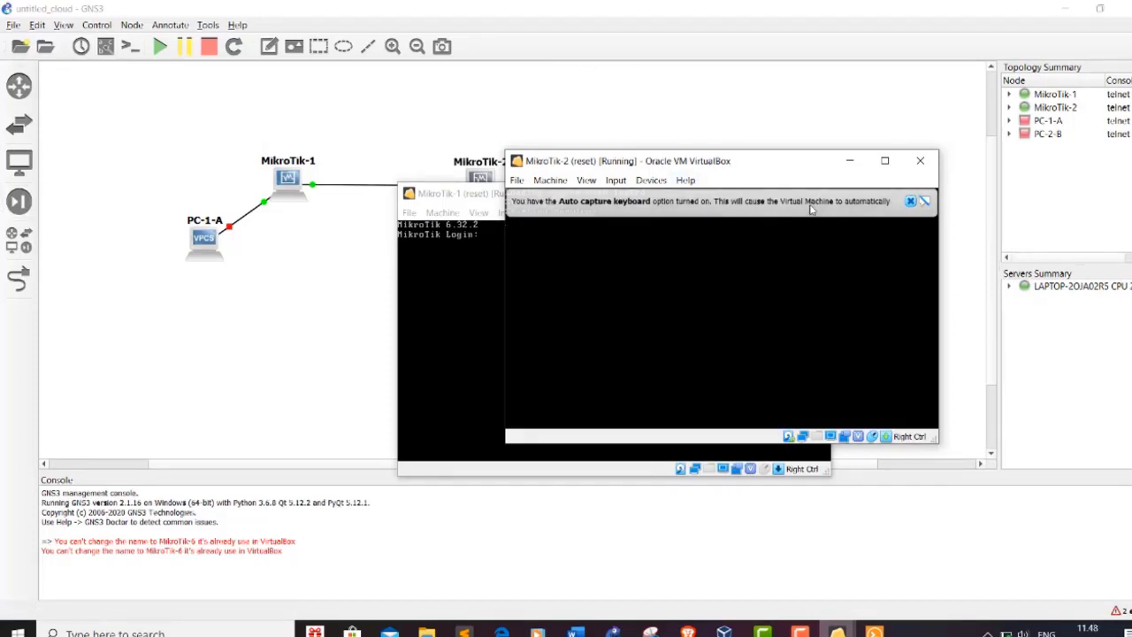
left_click(911, 202)
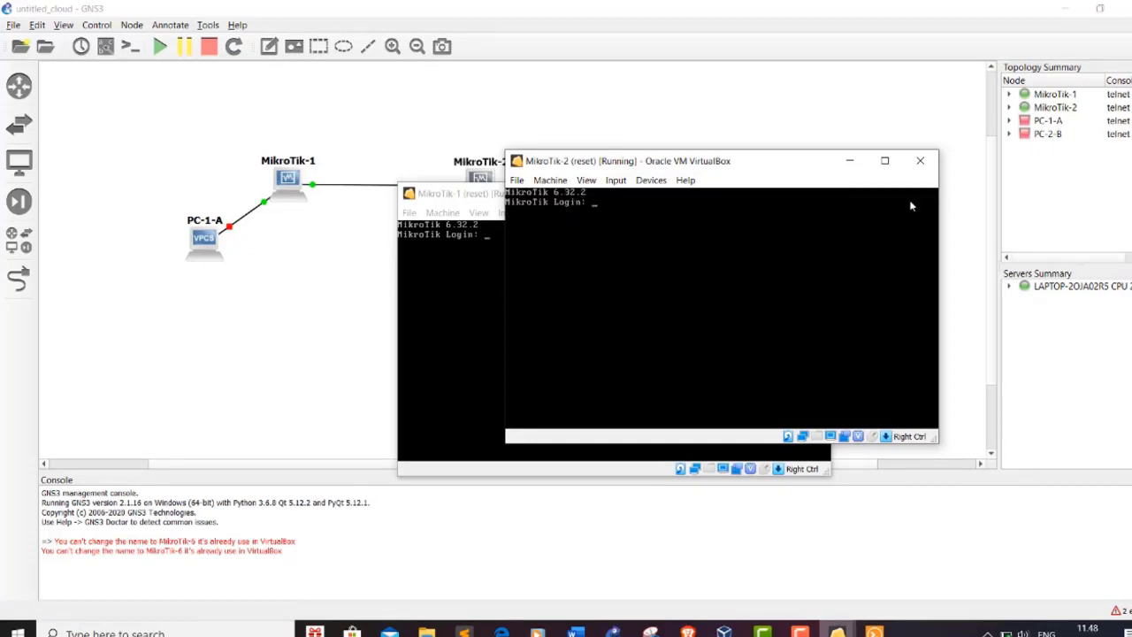
left_click(851, 164)
left_click(748, 194)
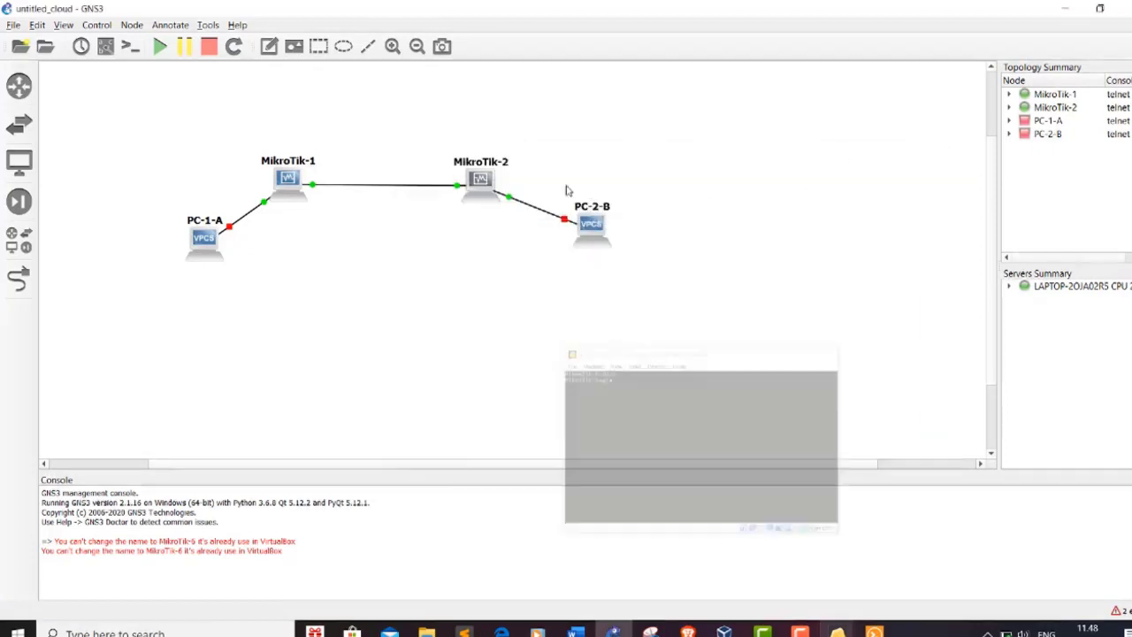
right_click(478, 181)
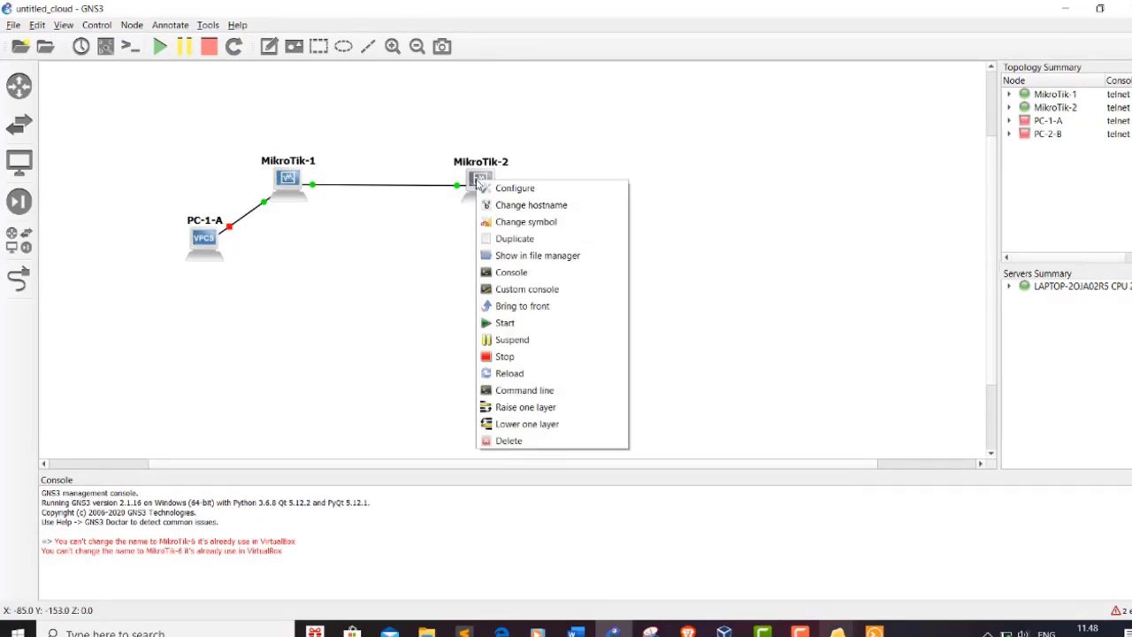
Step: Open a Solar-PuTTY console to MikroTik-2 and log in as admin
left_click(535, 280)
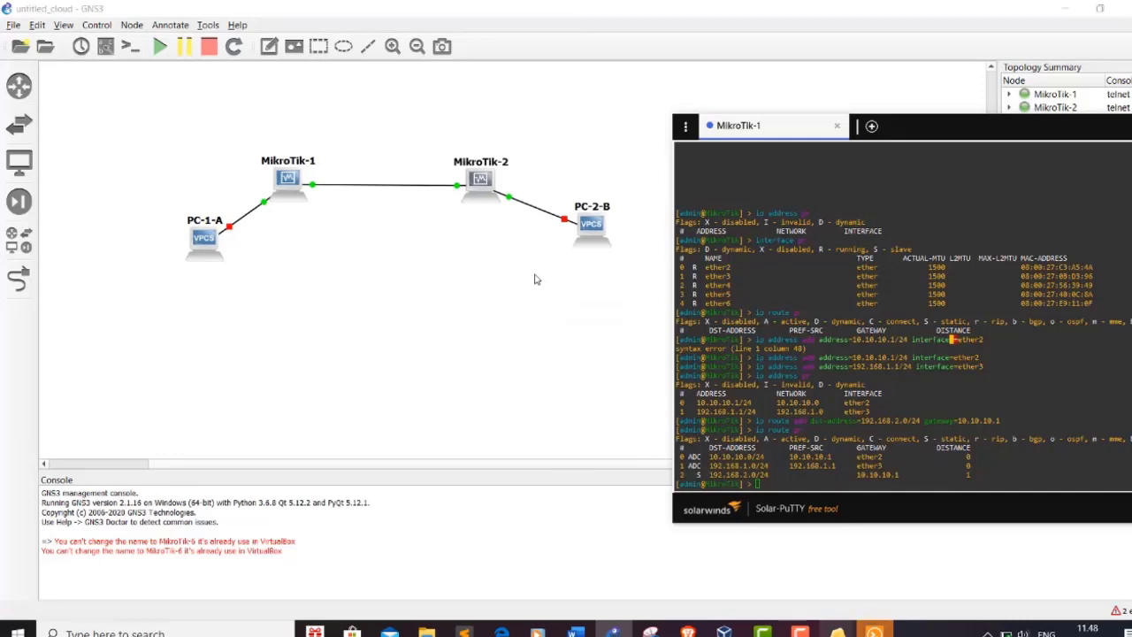
left_click(535, 280)
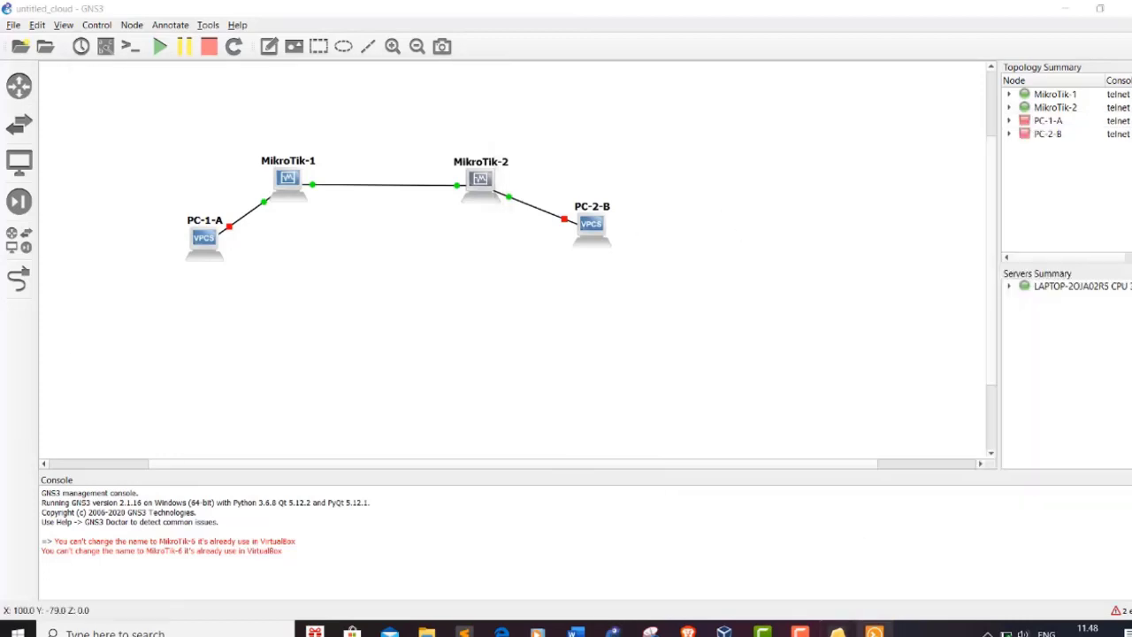
left_click(875, 631)
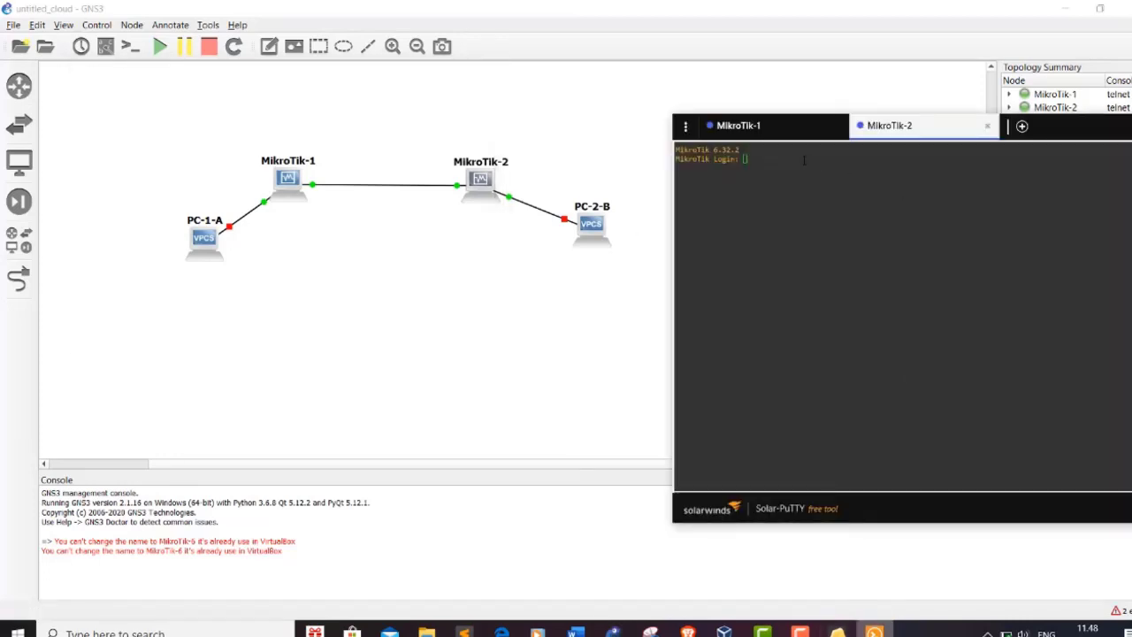
type("ad")
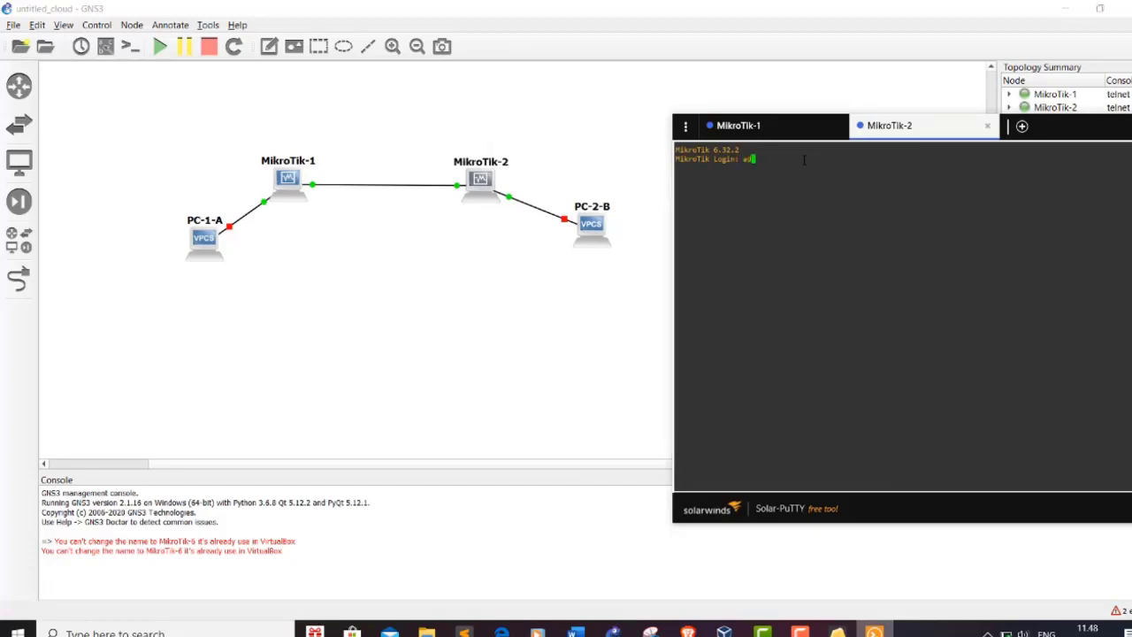
type("ress")
key("BackSpace")
key("BackSpace")
key("BackSpace")
key("BackSpace")
key("BackSpace")
type("dmin")
key("Return")
key("Return")
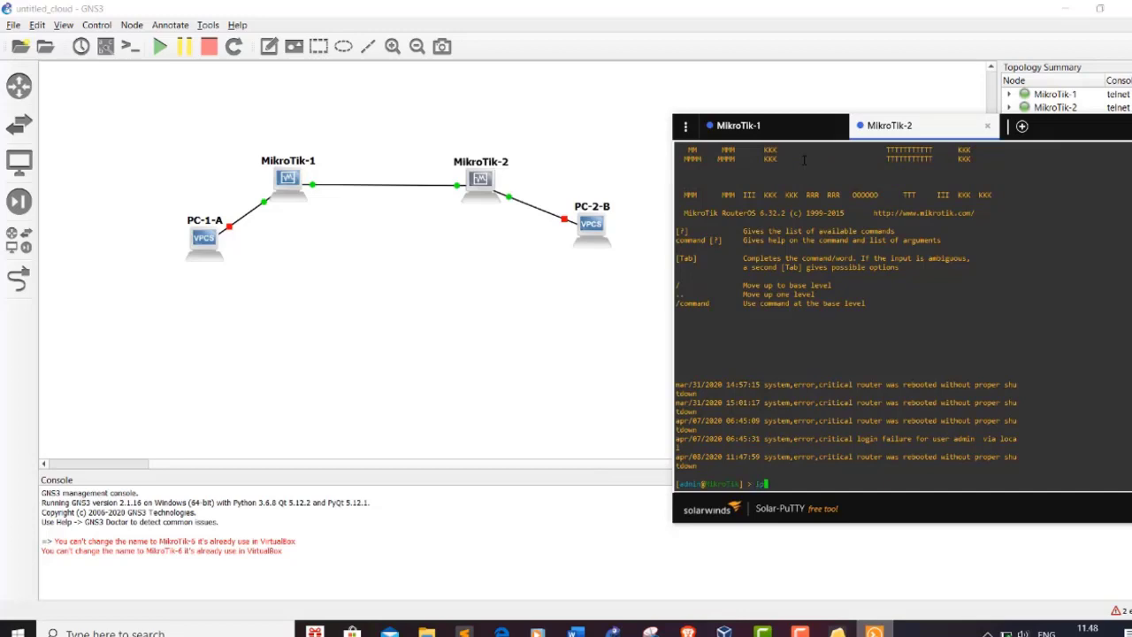
Step: List MikroTik-2's interfaces, IP addresses and route table
type("interf")
type("ace")
type(" e")
key("Return")
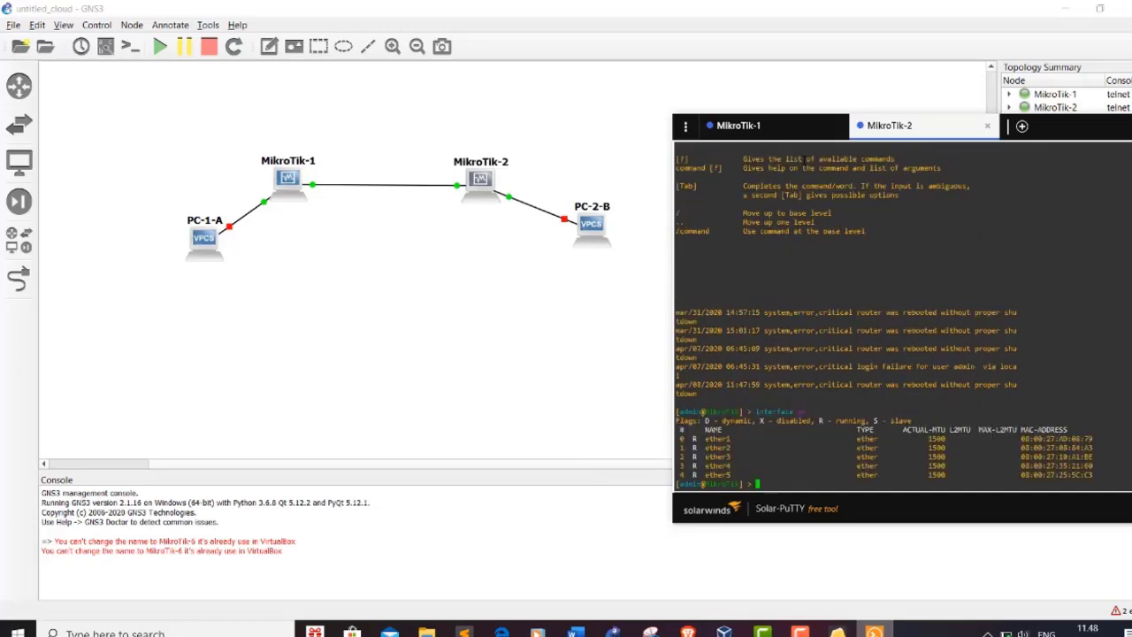
type("ip address prin")
key("BackSpace")
key("BackSpace")
key("Return")
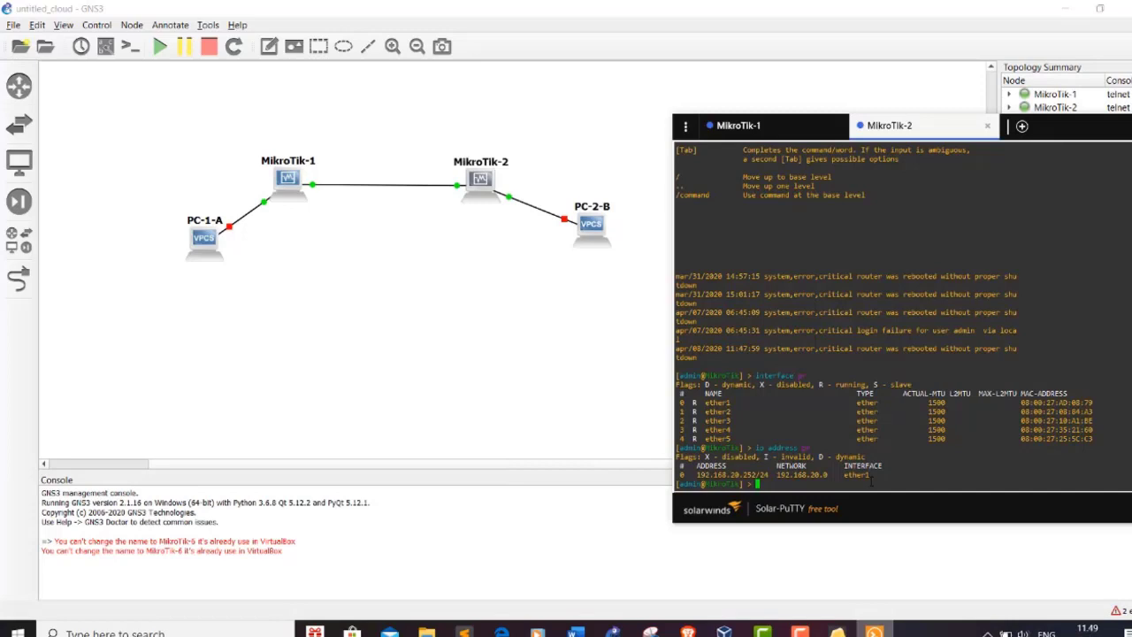
type("ip route pr")
key("Return")
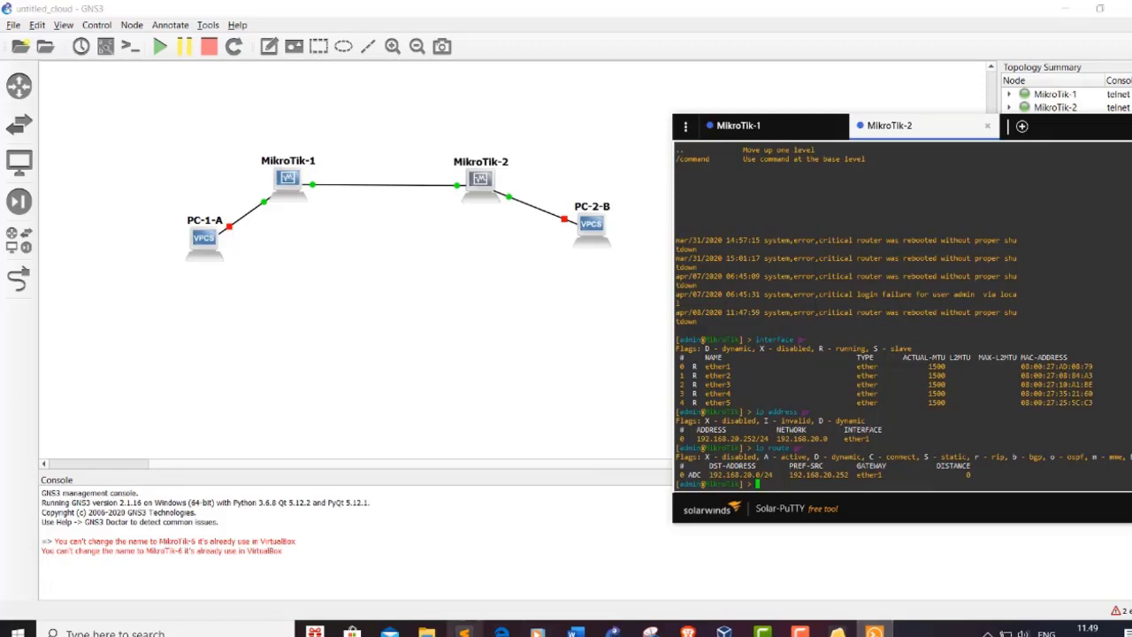
Step: Compare the MikroTik-2 output against the Word routing plan and GNS3 topology
left_click(576, 632)
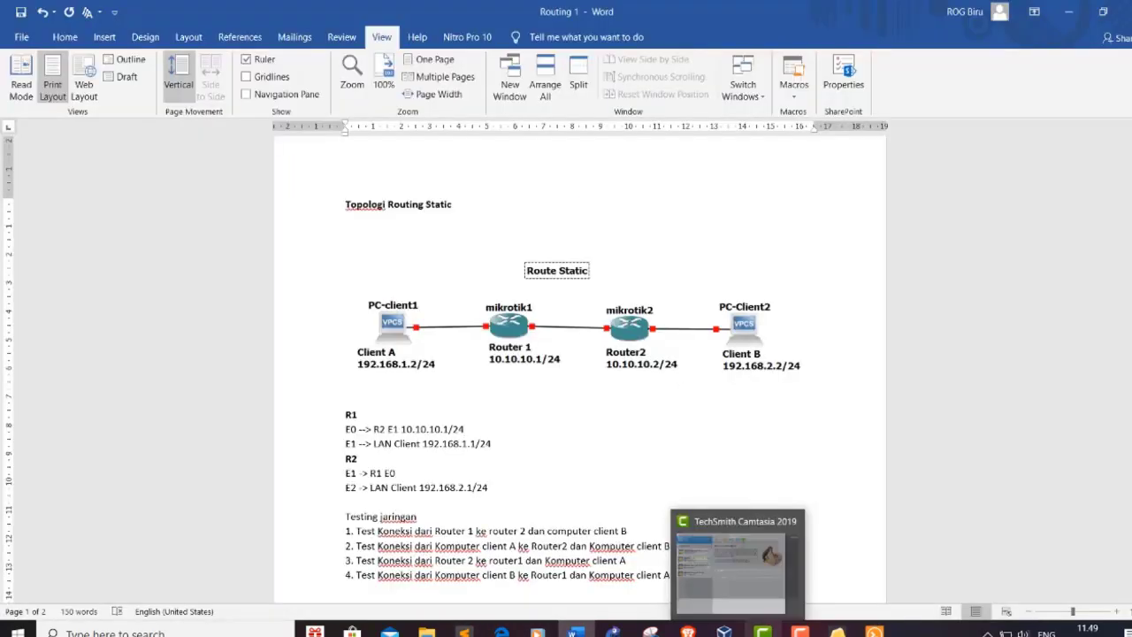
left_click(687, 587)
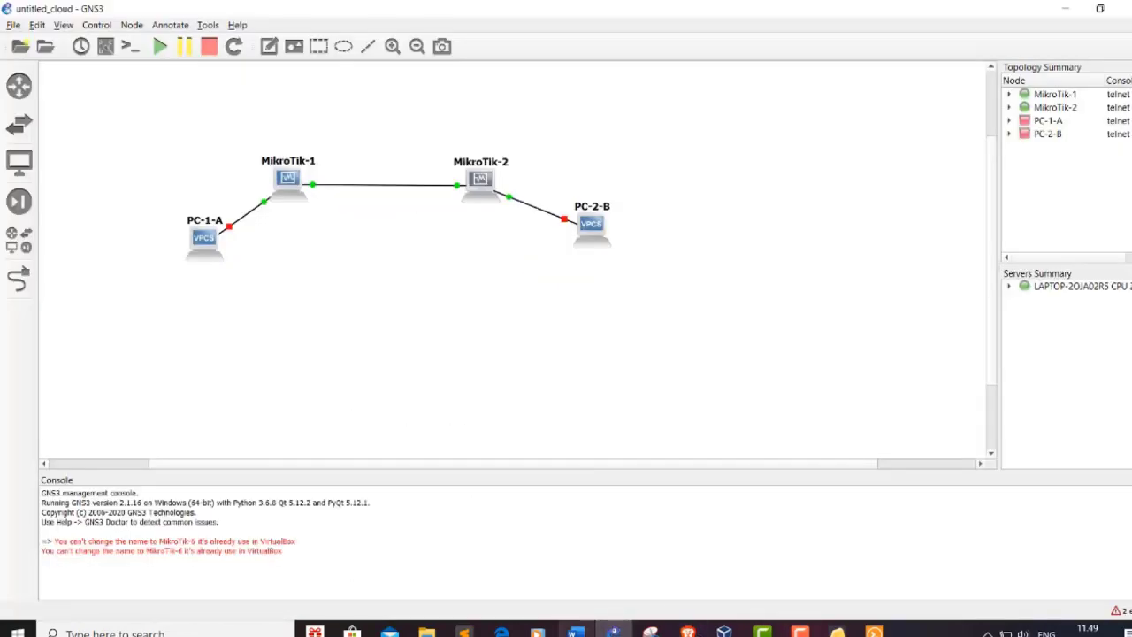
left_click(576, 633)
left_click(874, 632)
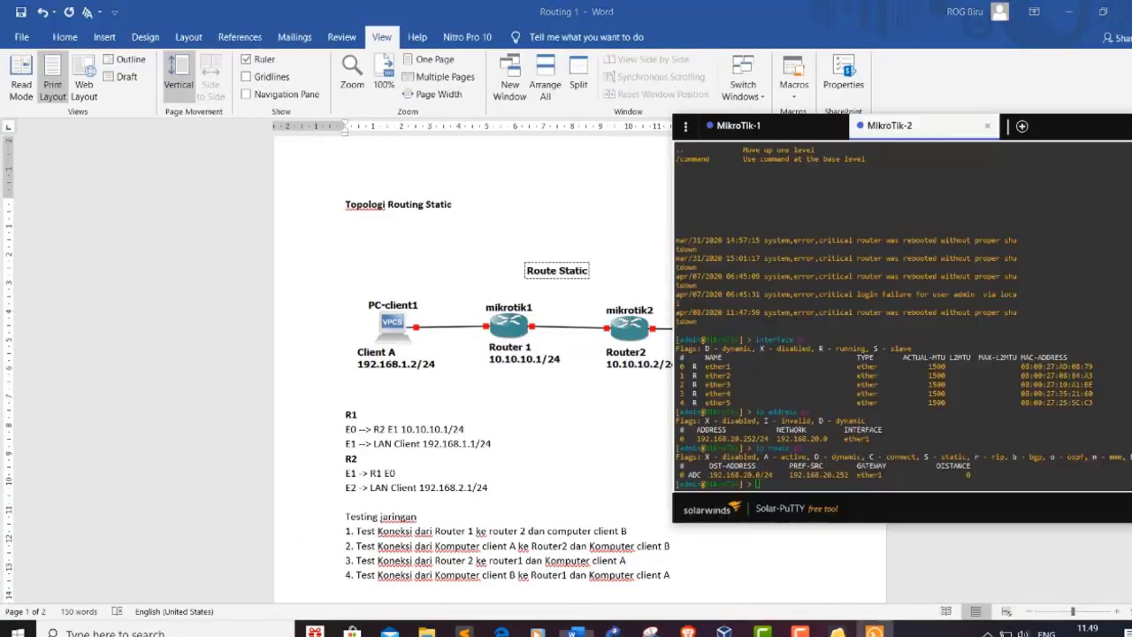
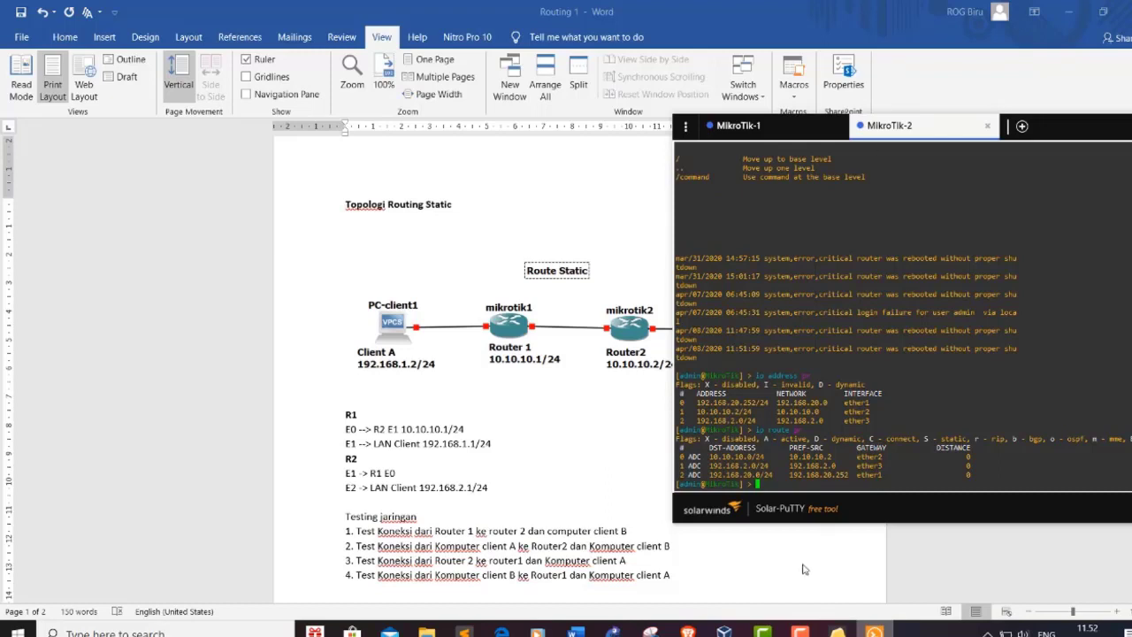
Step: Check MikroTik-1's addresses and routes, then switch back to the MikroTik-2 session
left_click(775, 130)
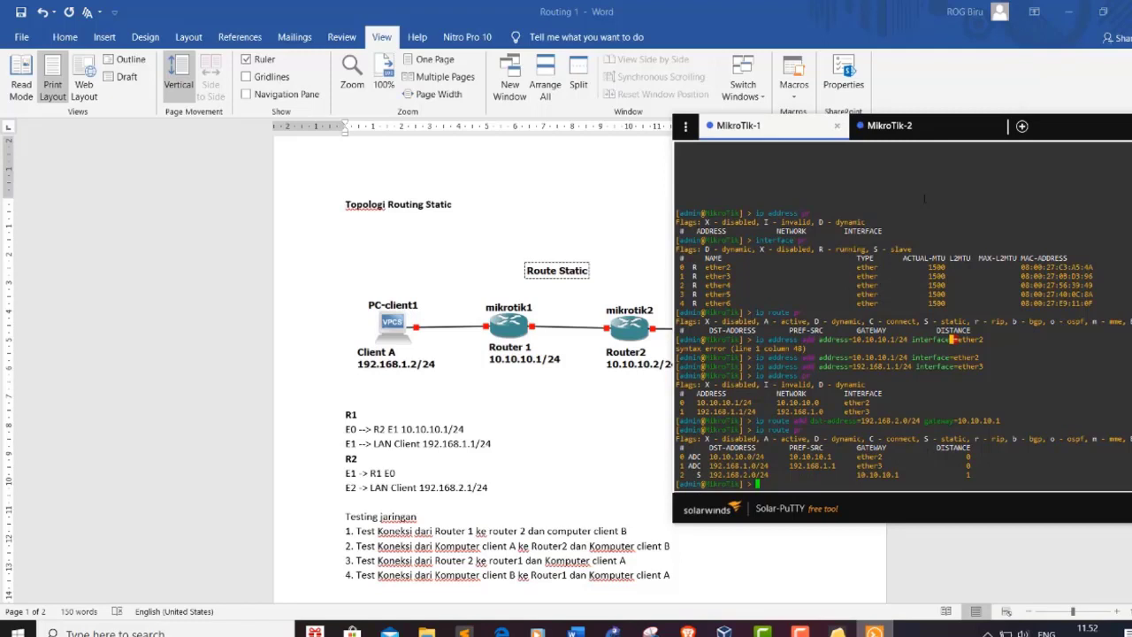
left_click(899, 133)
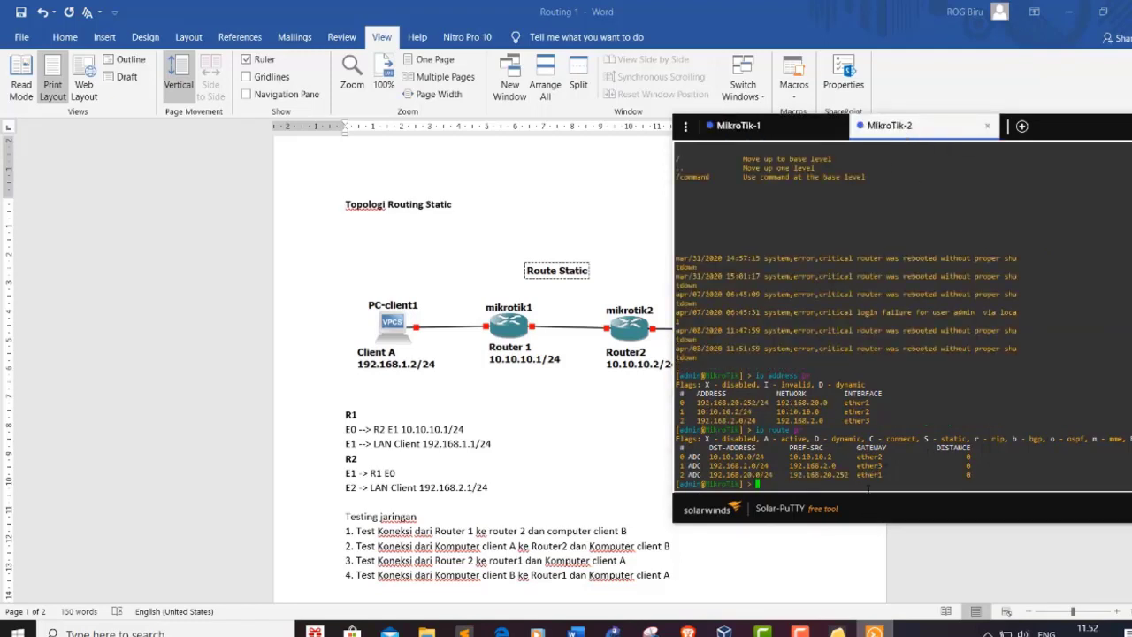
Step: Add a static route on MikroTik-2 to 192.168.1.0/24 via 10.10.10.1 and print the route table
type("ip route add dst-address=192.168.1.0/24 gateway=10.10.10.1")
key("Return")
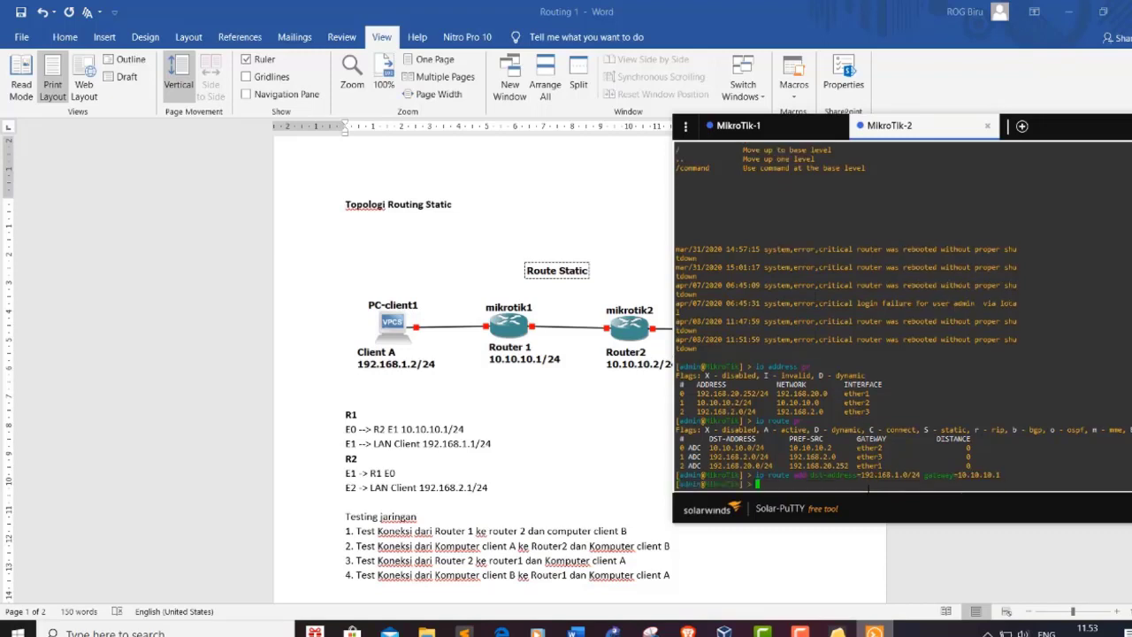
type("ip route pr")
key("Return")
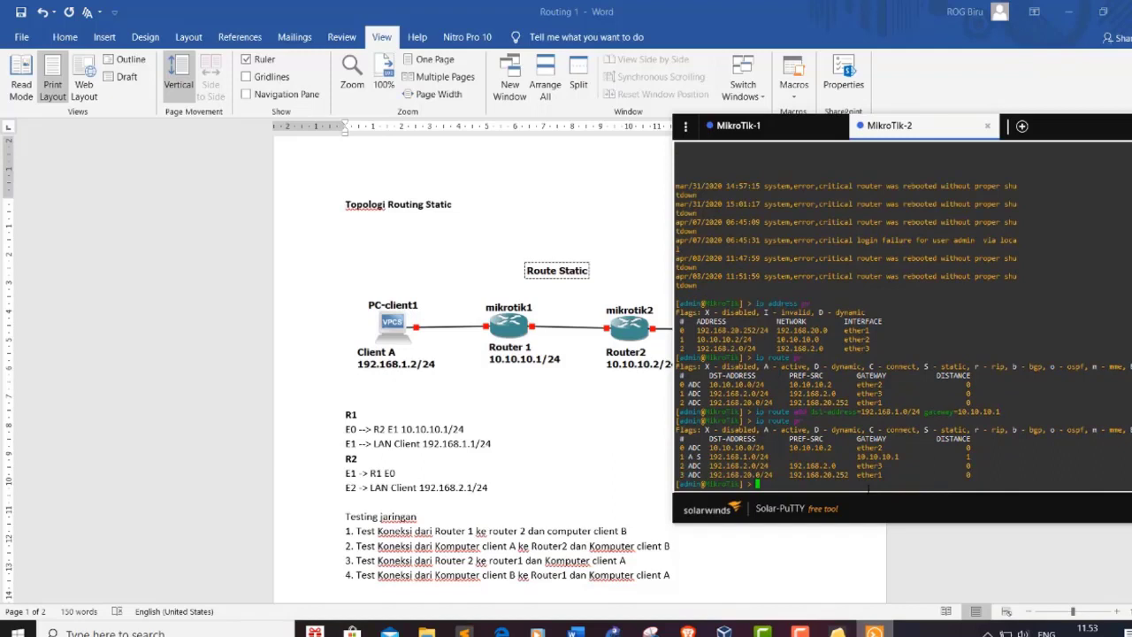
Step: Ping 192.168.1.1 from MikroTik-2 and stop it once replies come back
type("ping 192.168.1.1")
key("Return")
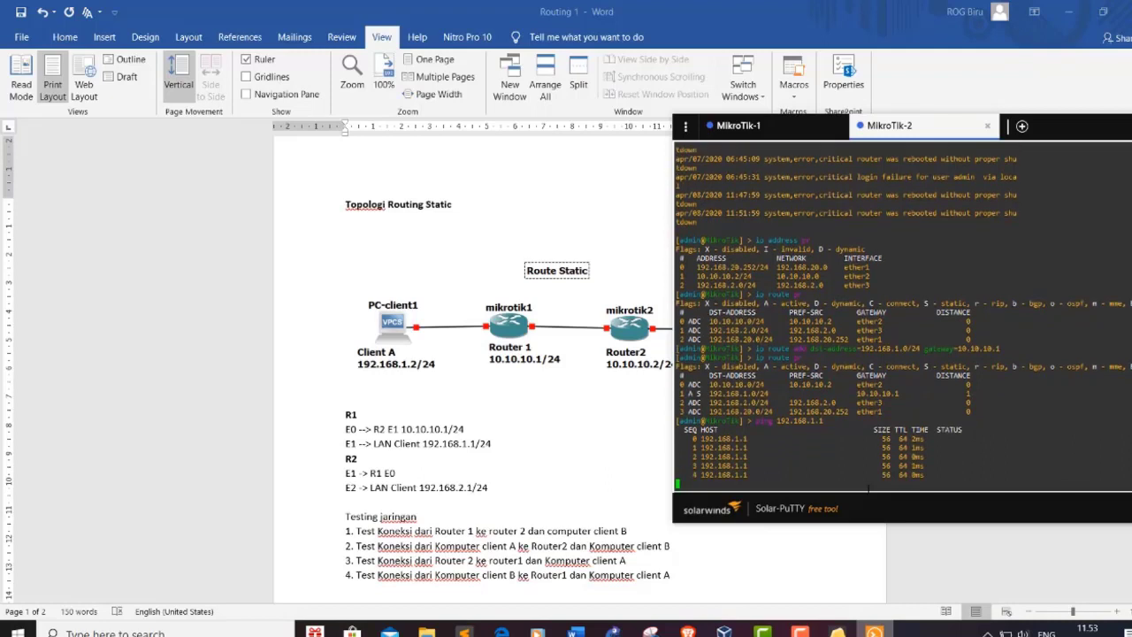
key("ctrl+c")
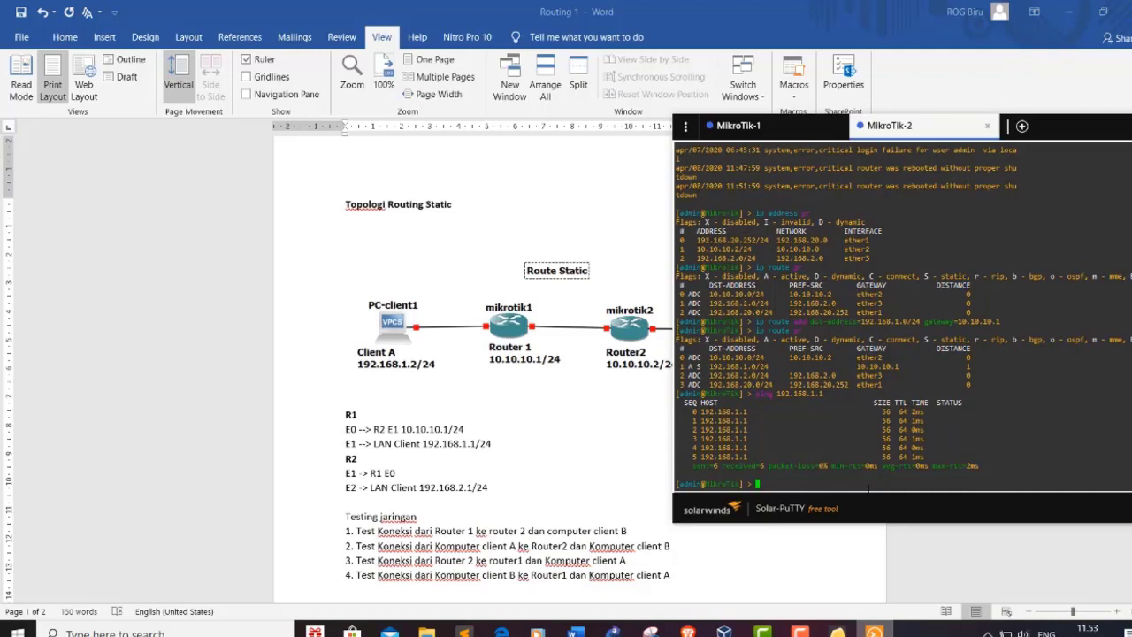
Step: Ping 192.168.2.1 from MikroTik-1 (no route to host), glancing at MikroTik-2's session afterwards
left_click(769, 129)
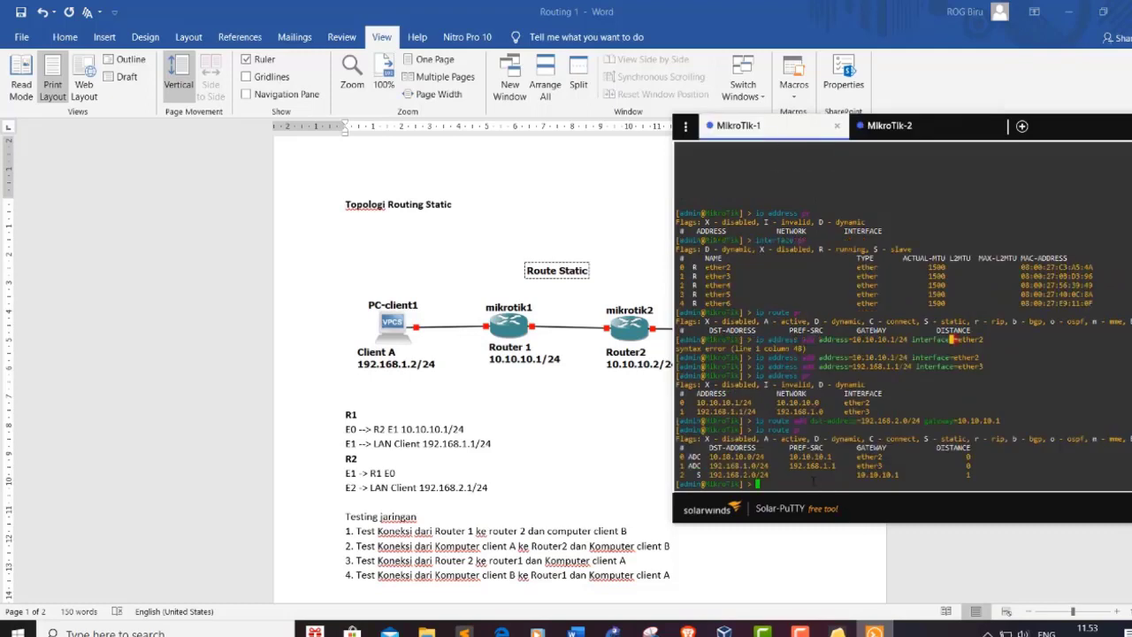
type("ping 192.168.2.1")
key("Return")
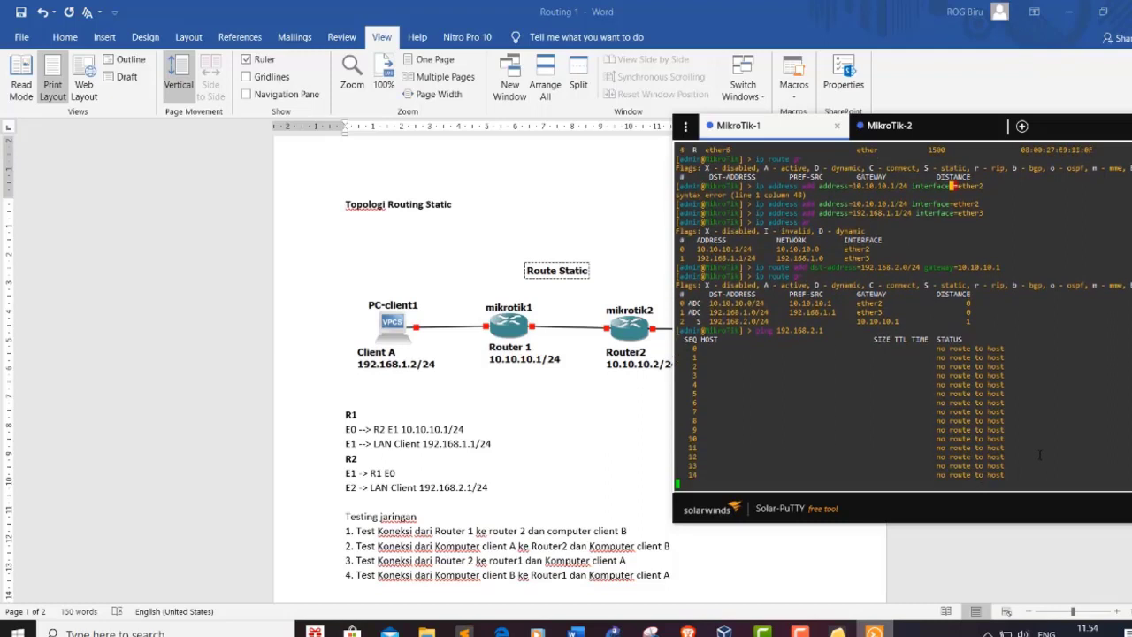
key("ctrl+c")
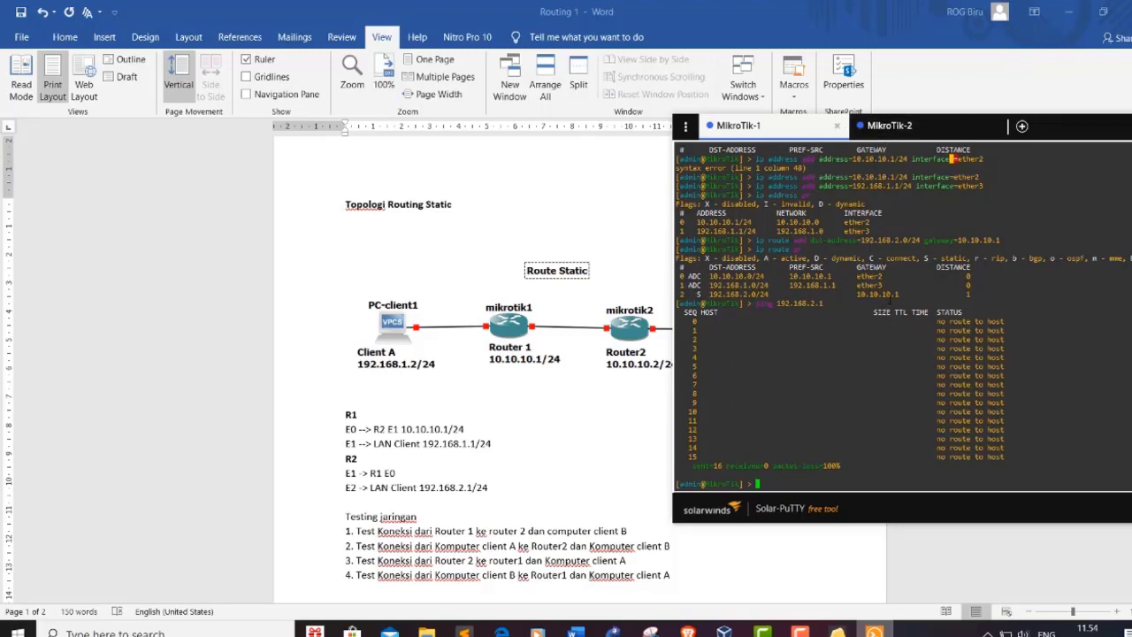
left_click(889, 125)
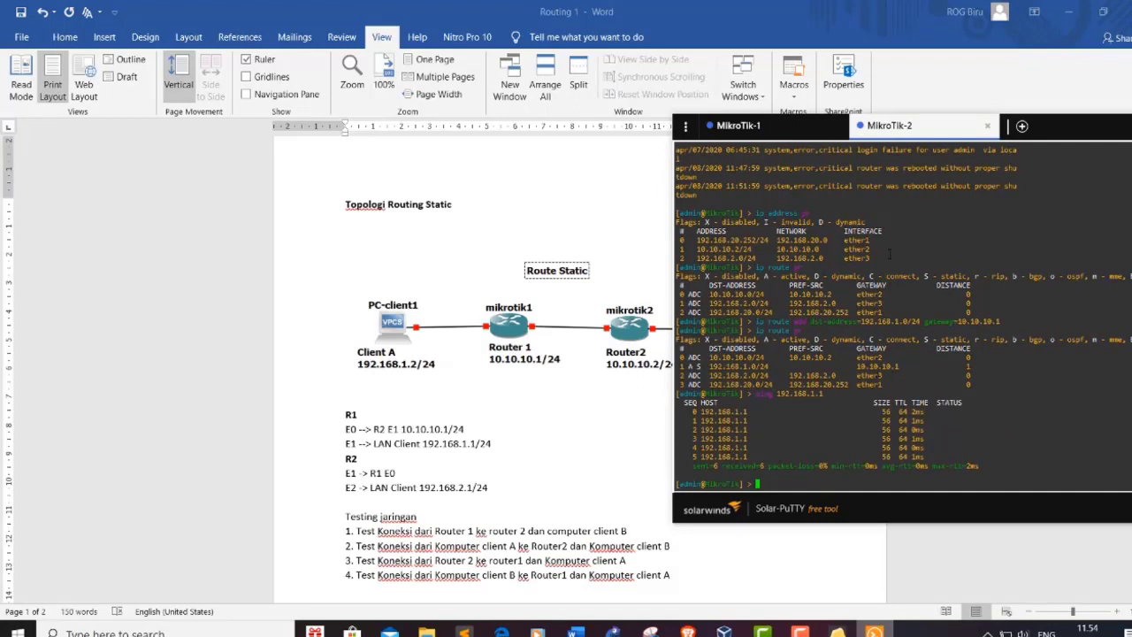
left_click(796, 133)
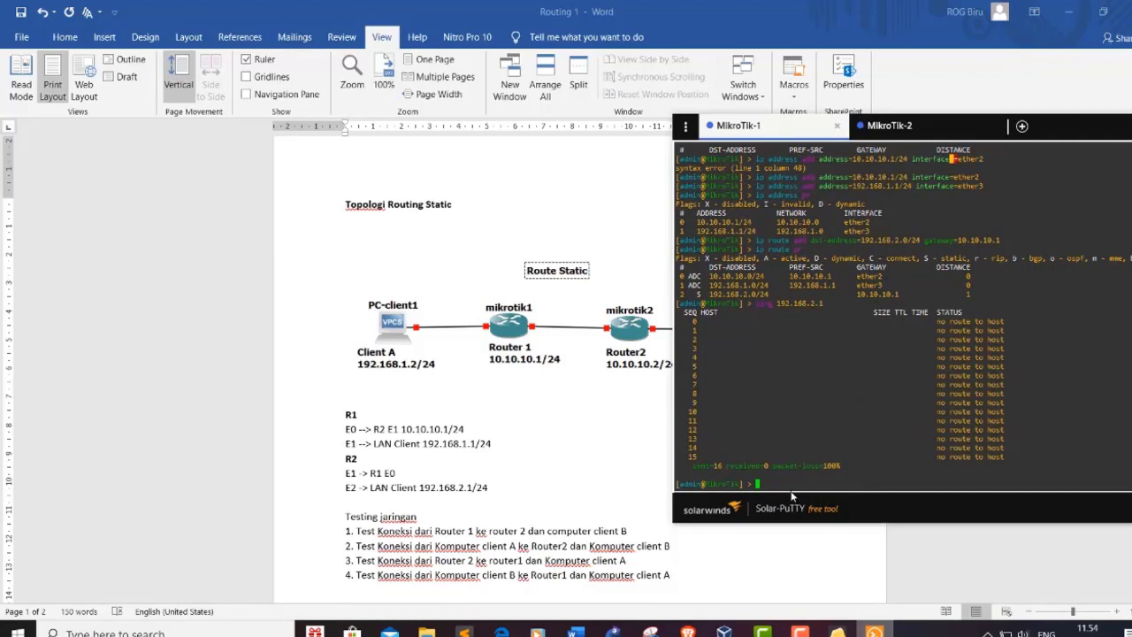
Step: Add MikroTik-1's route to 192.168.2.0/24 via gateway 10.10.10.2 and print the route table
key("Up")
key("Up")
key("Up")
key("BackSpace")
type("2")
key("Return")
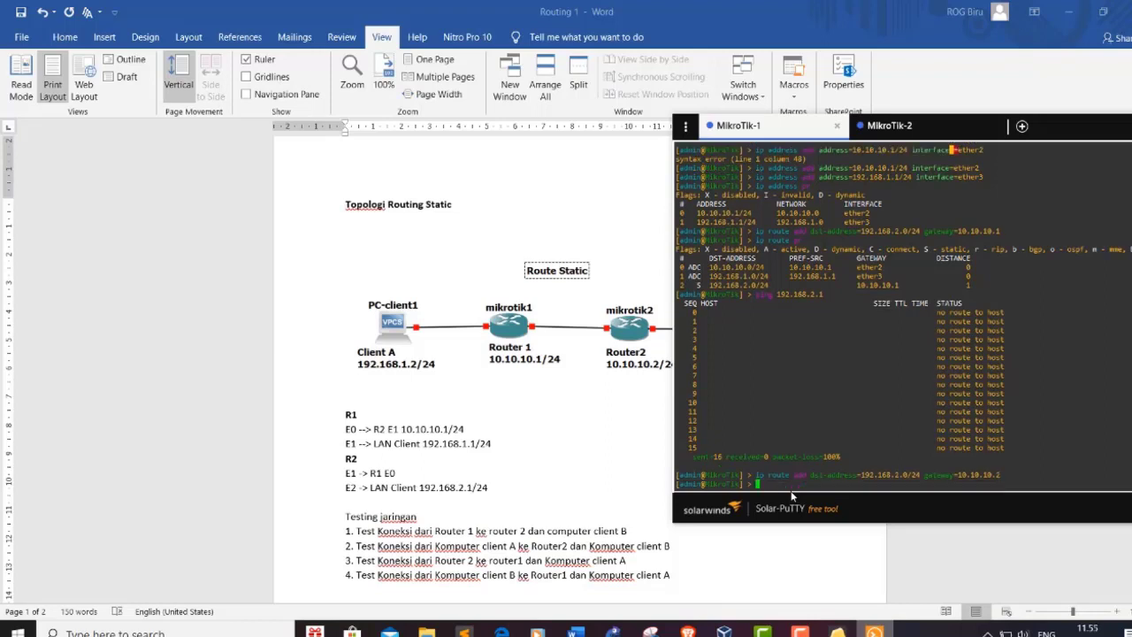
key("Up")
key("Up")
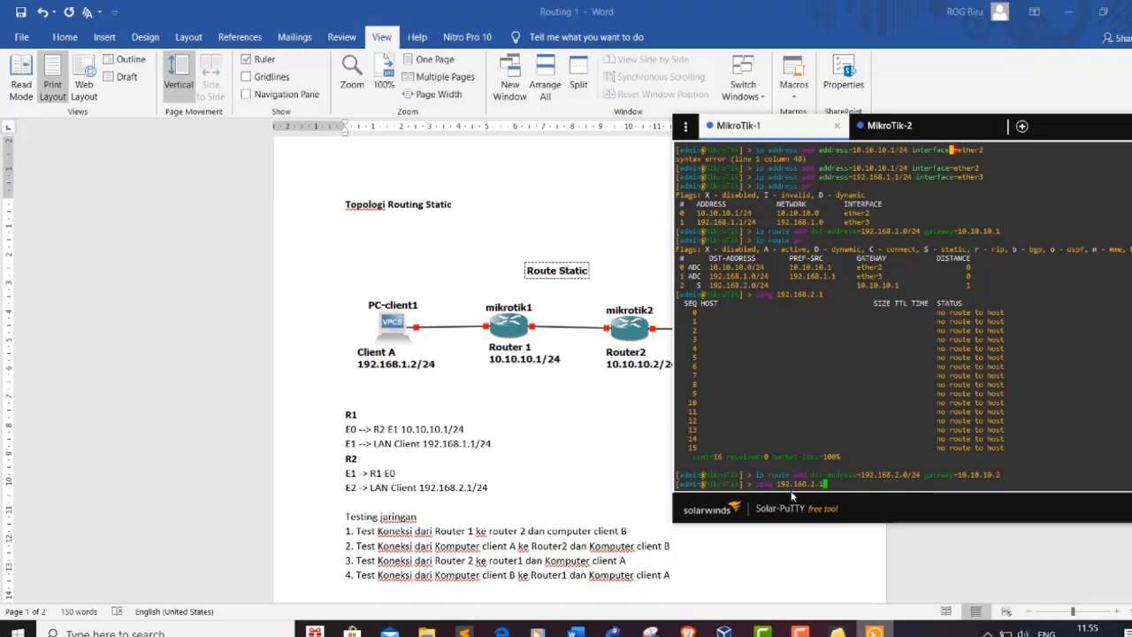
key("Down")
key("Down")
key("Up")
key("Up")
key("Up")
key("Return")
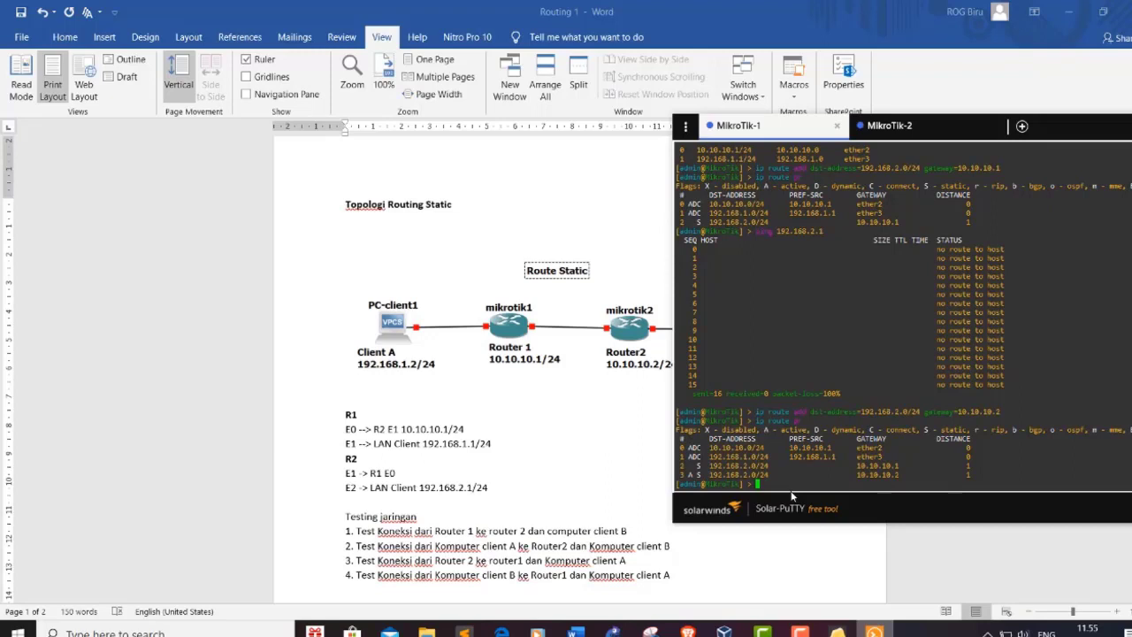
Step: Remove old route 2 via 10.10.10.1, reprint the routes, and enter a ping to 192.168.2.1
type("ip route export 2")
key("Return")
type("ip route pr")
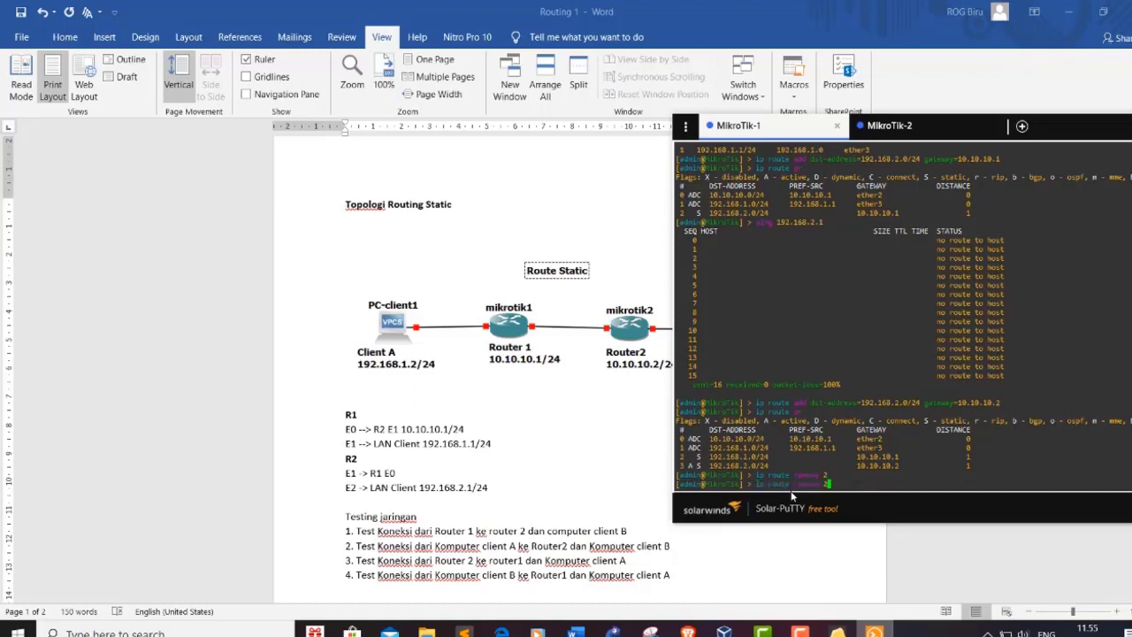
key("Return")
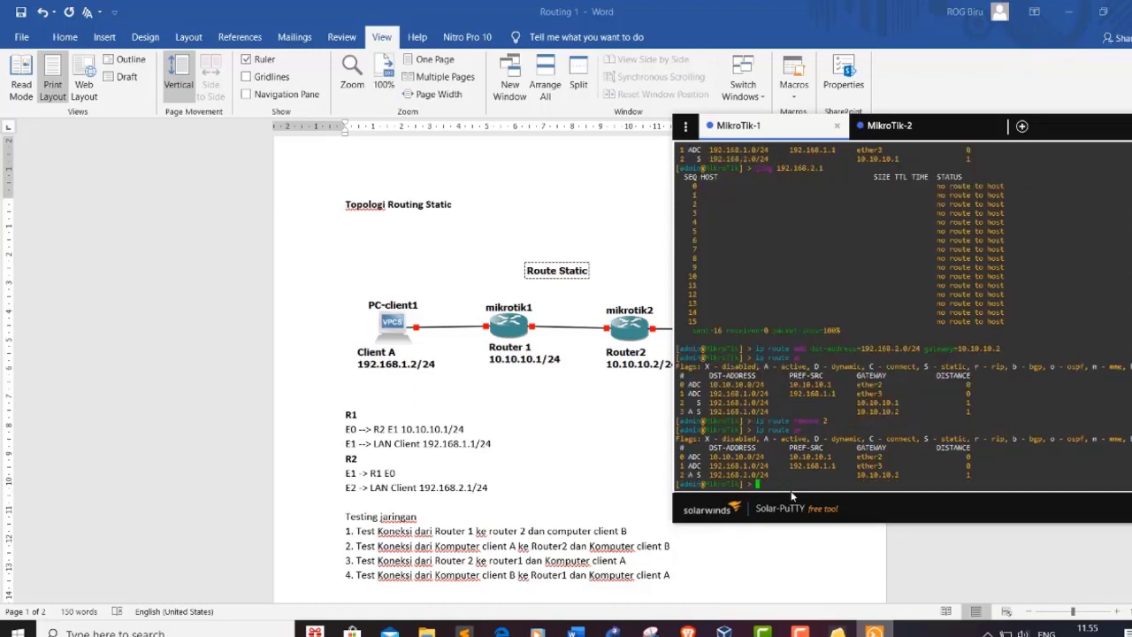
type("ping 192.168.2.1")
Step: Ping 192.168.2.1 from MikroTik-1 twice; both end net unreachable with 100% loss
key("Return")
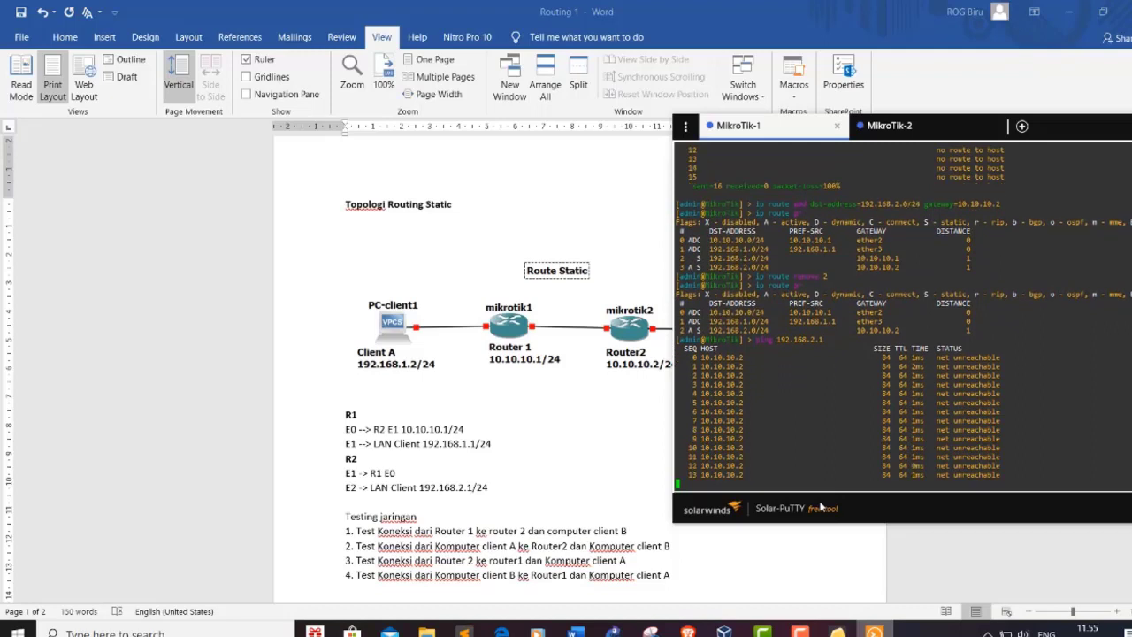
key("ctrl+c")
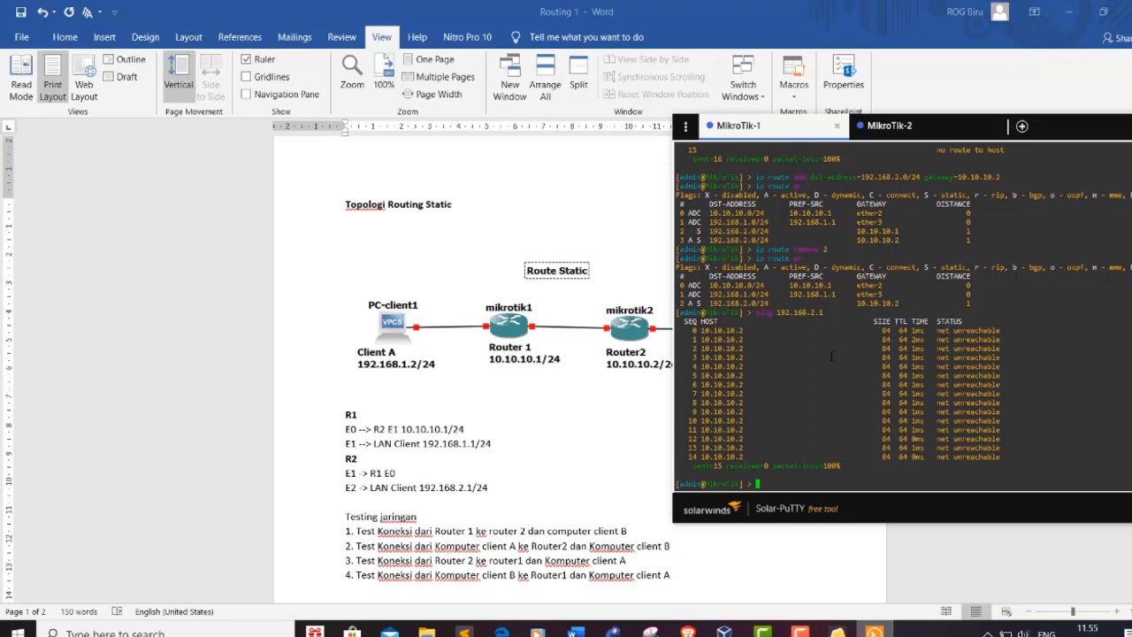
key("Up")
key("Return")
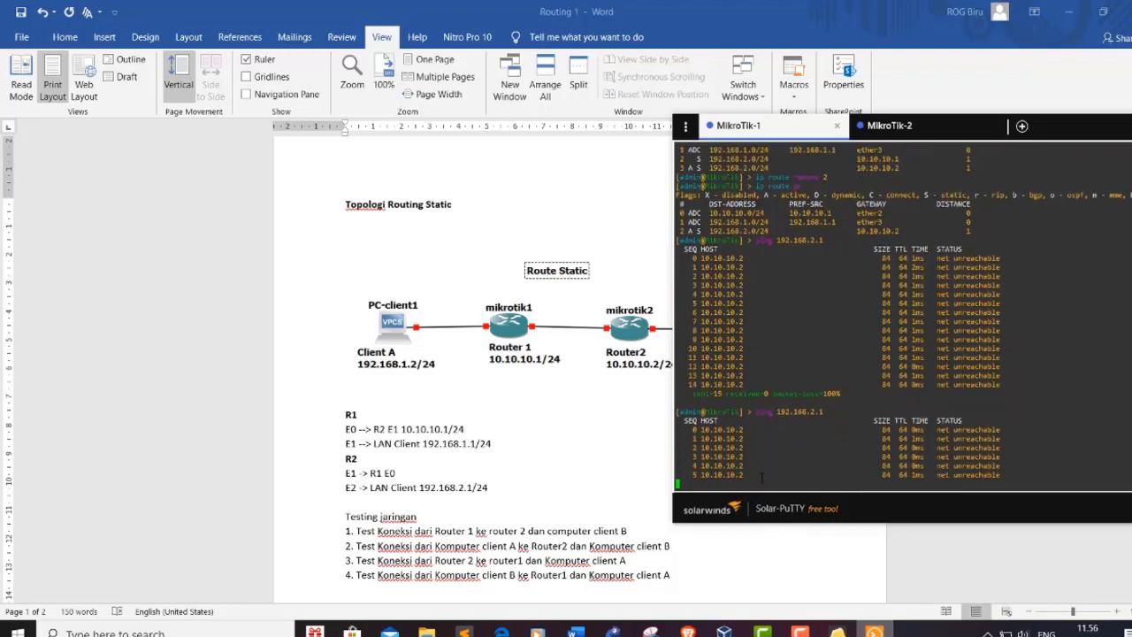
key("ctrl+c")
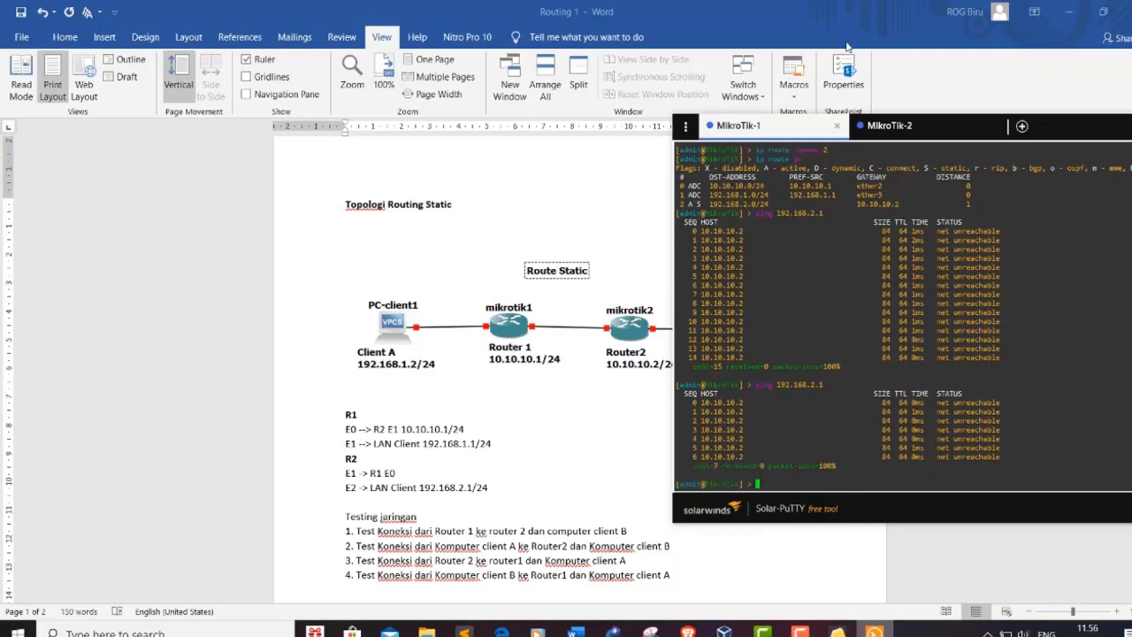
Step: Glance at MikroTik-2's session, then bring the GNS3 topology to the front
left_click(889, 130)
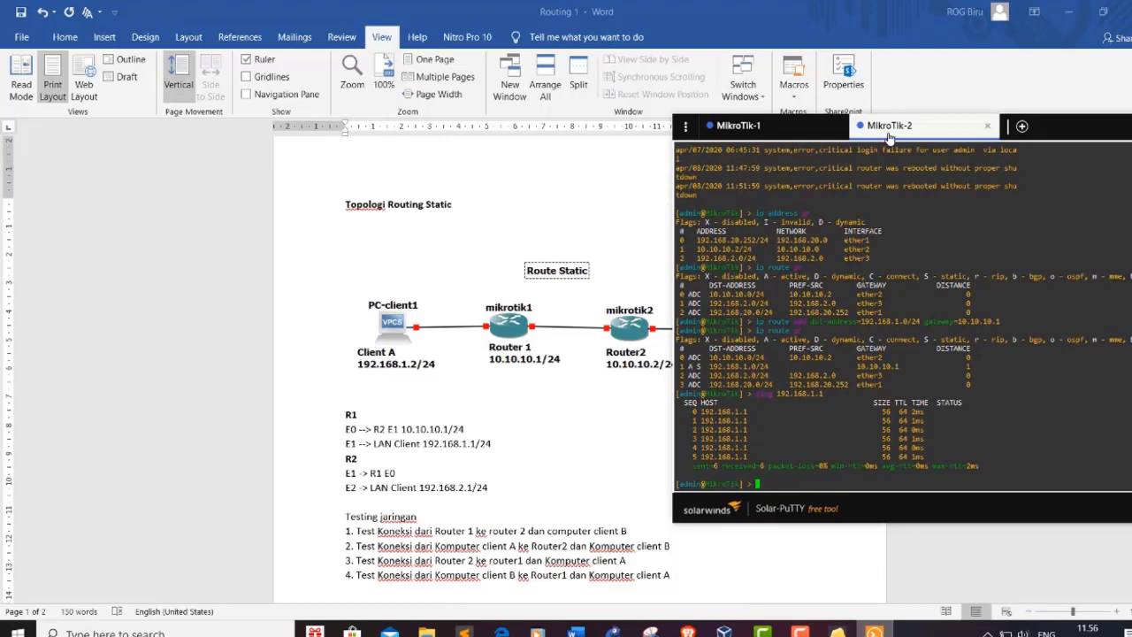
left_click(809, 133)
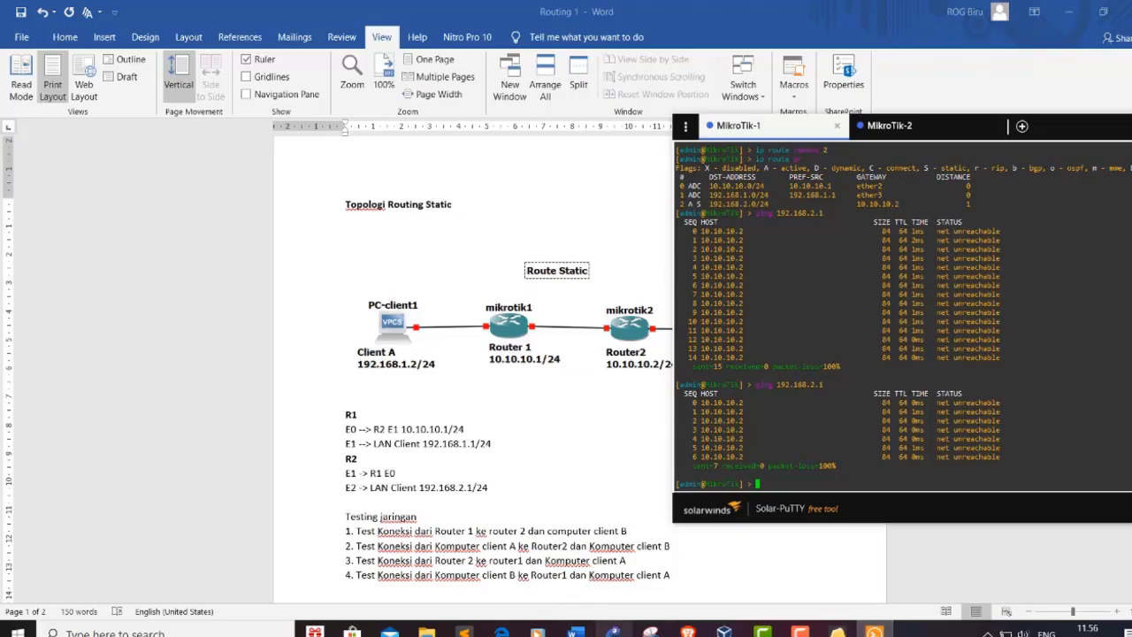
left_click(614, 632)
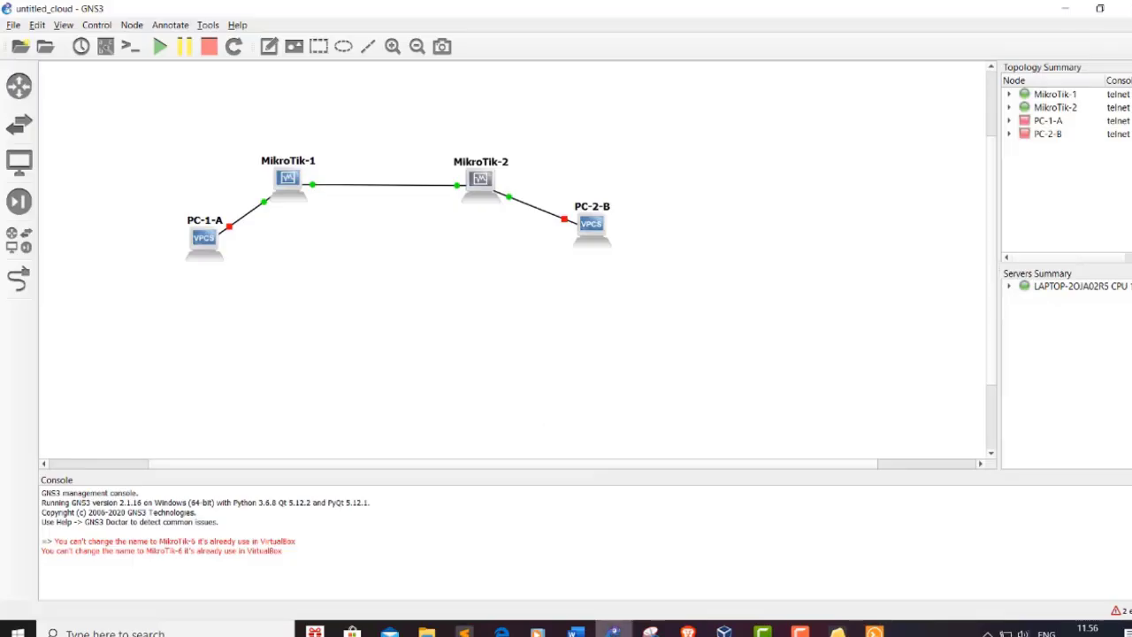
Step: Nudge PC-1-A into place, start it, and open its console from the node menu
left_click_drag(199, 246, 204, 237)
right_click(204, 235)
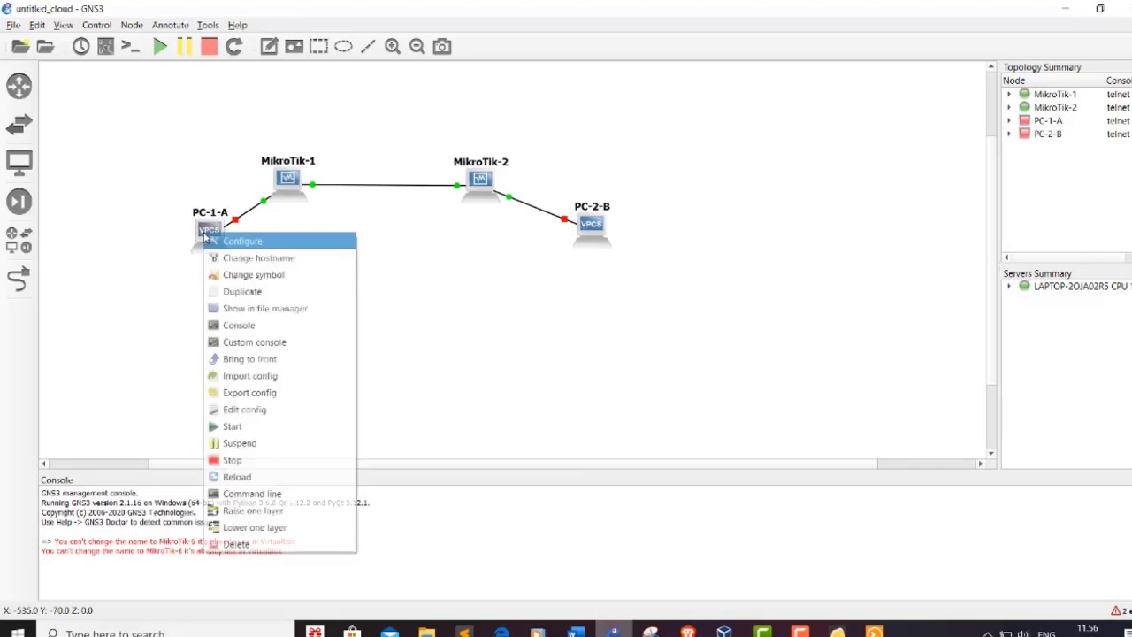
left_click(274, 432)
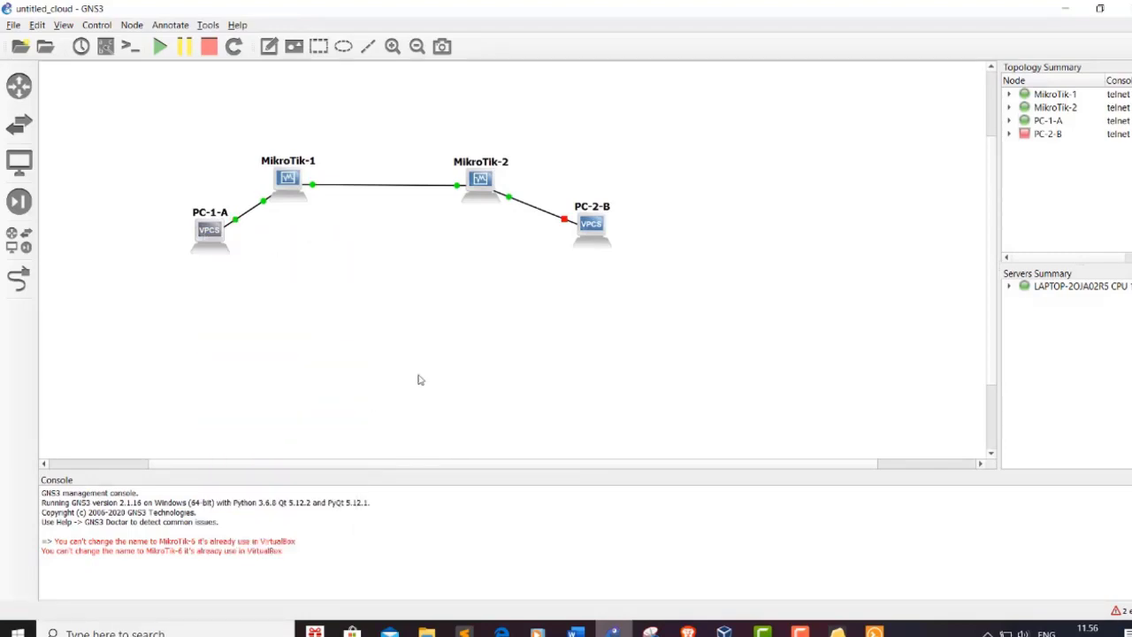
right_click(211, 232)
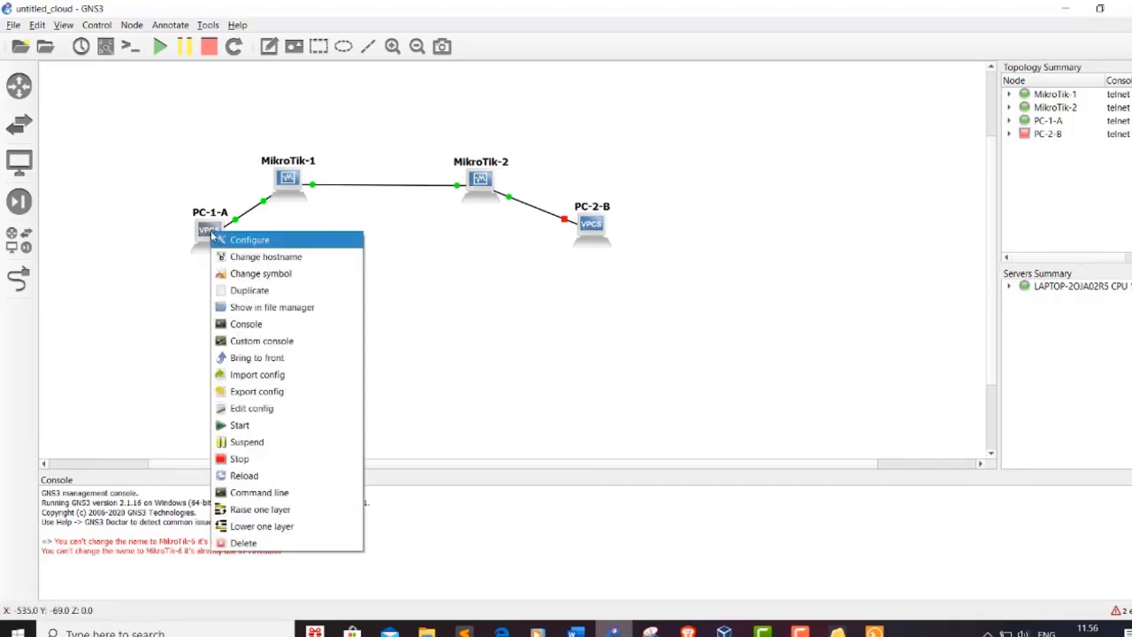
left_click(314, 334)
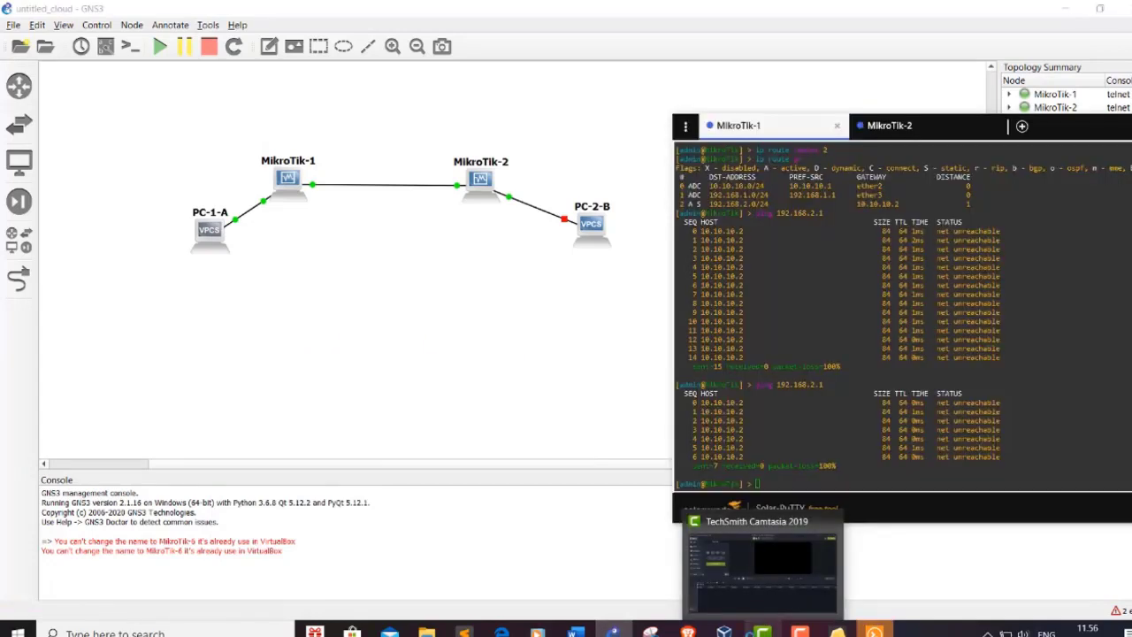
Step: On PC-1-A's console, run show ip (0.0.0.0/0) and ping 192.168.2.1, which is unreachable
left_click(612, 632)
left_click(576, 631)
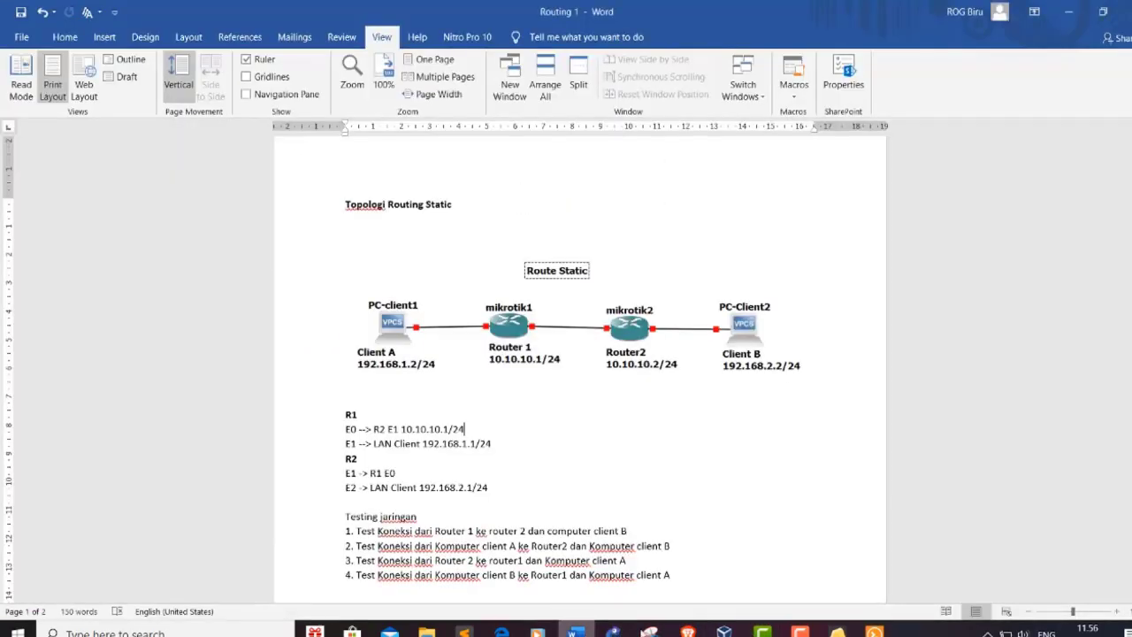
left_click(874, 631)
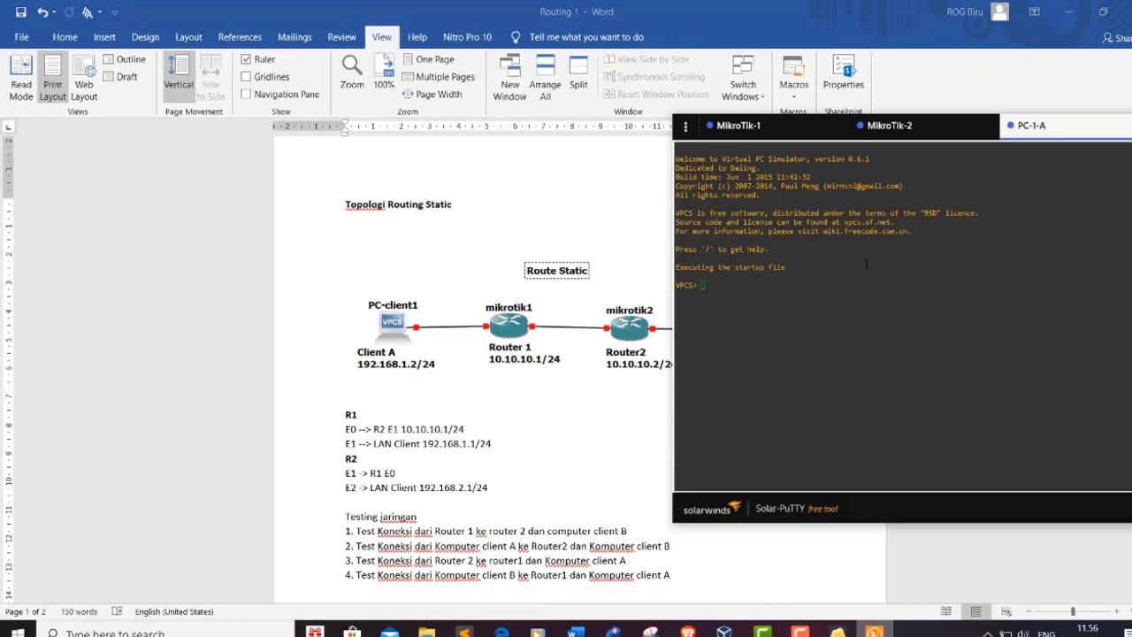
left_click(751, 296)
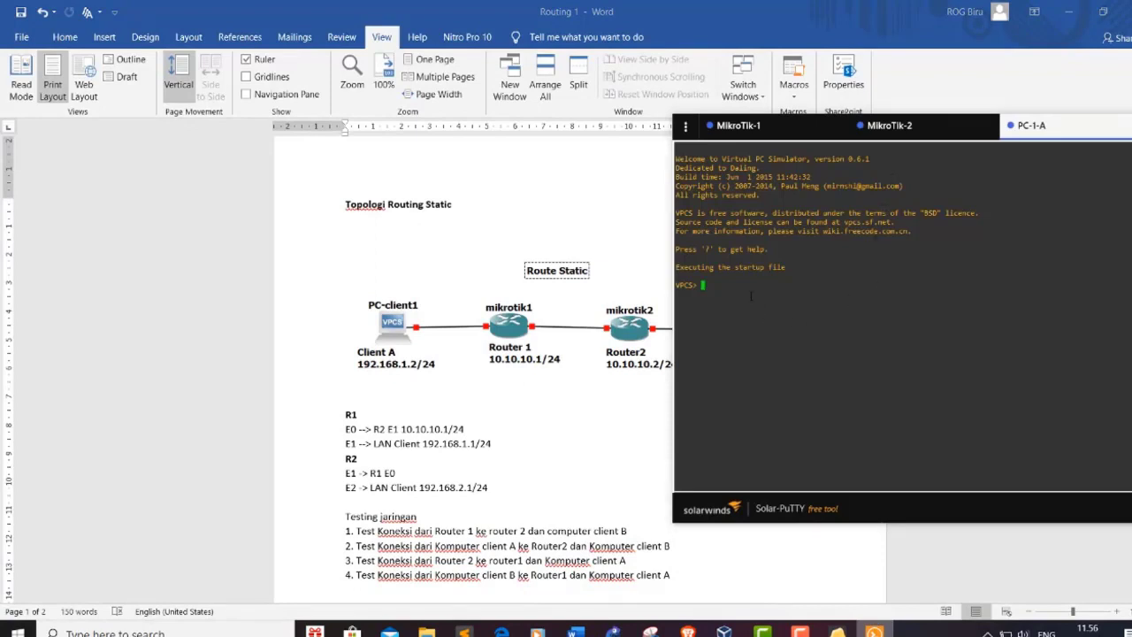
type("show ip")
key("Return")
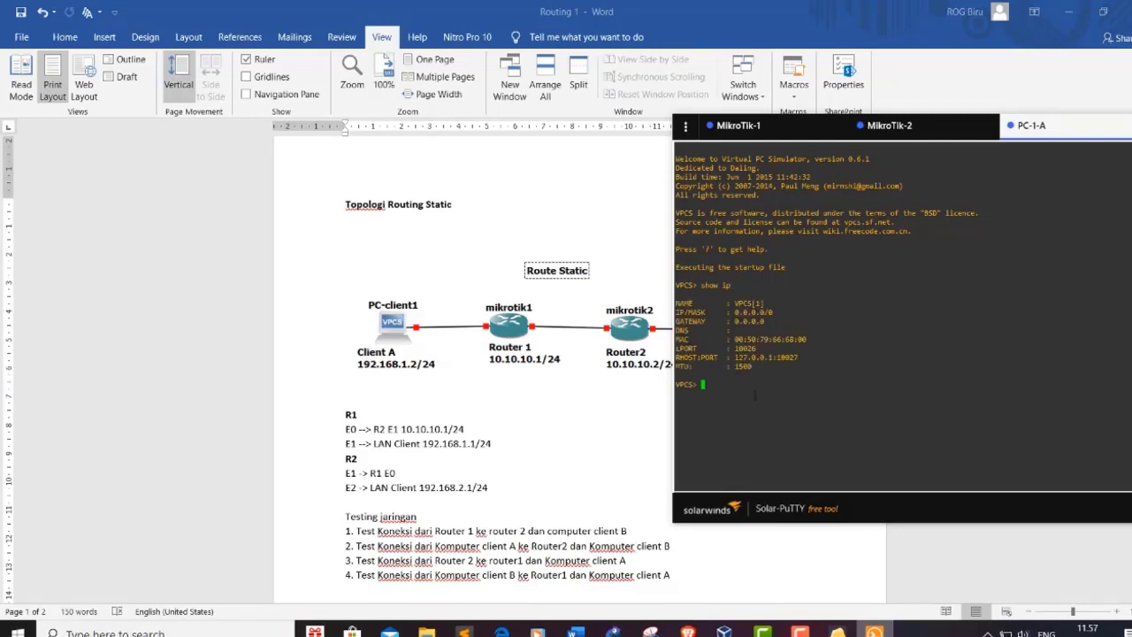
type("ping 192.168.2.1")
key("Return")
Step: List VPCS commands with ?, then try ip 192.168.1.2 gateway 192.168.2.1, rejected as not same subnet
type("?")
key("Return")
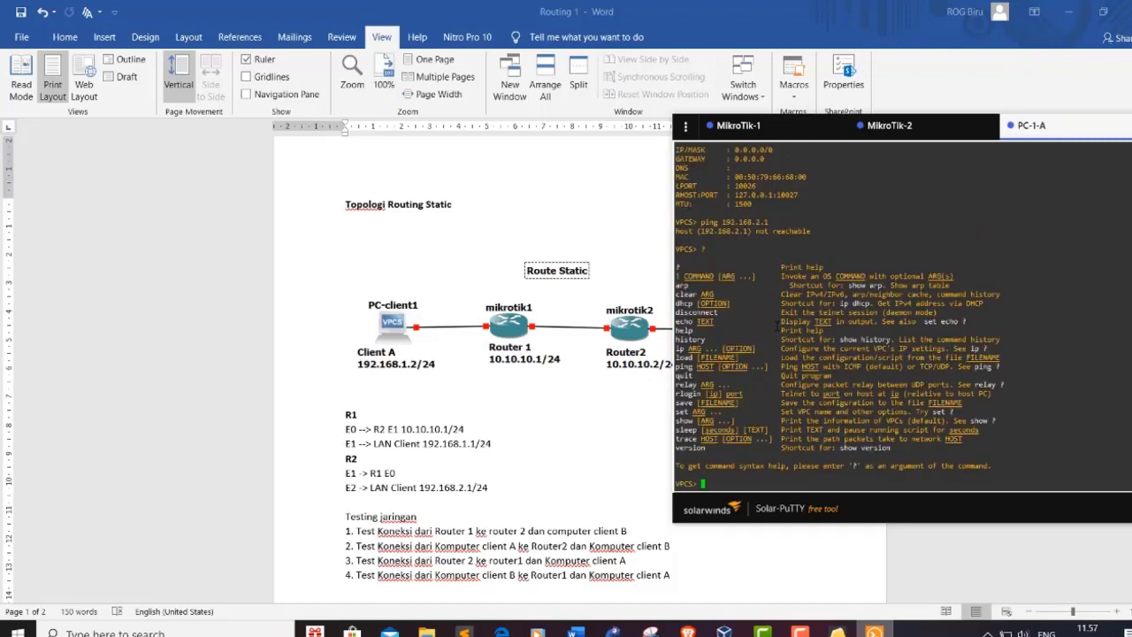
type("ip 192.168.1.2/24")
key("BackSpace")
key("BackSpace")
key("BackSpace")
type("192.168.2.1")
key("Return")
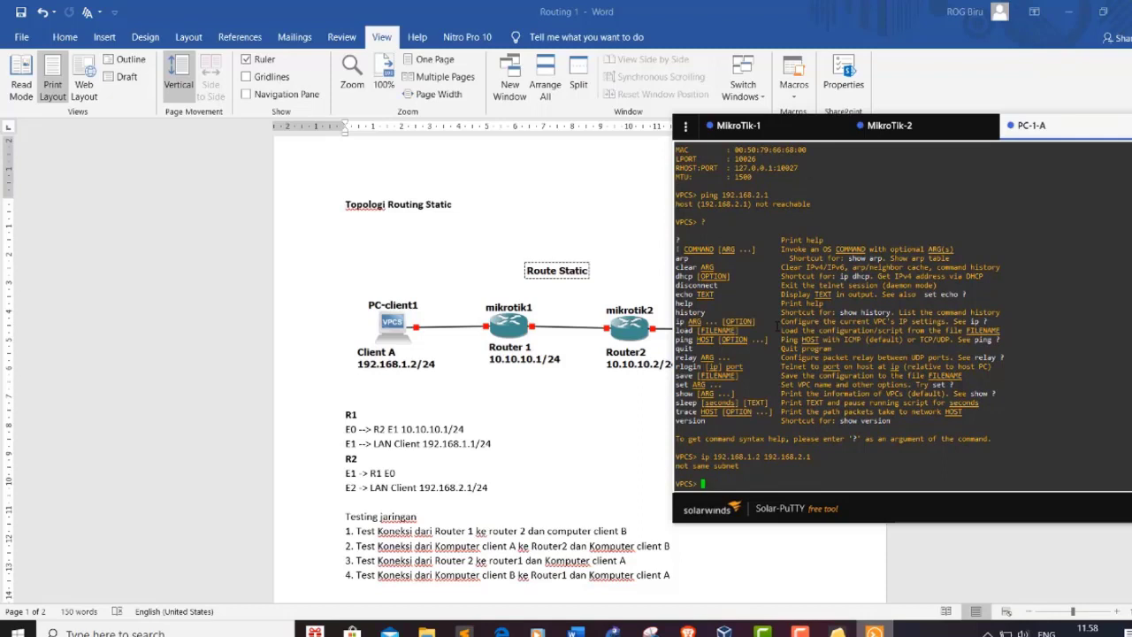
Step: Set PC-1-A's address to 192.168.1.2/24 with gateway 192.168.1.1
key("Up")
key("Left")
key("Left")
key("BackSpace")
type("1")
type(".1")
key("Return")
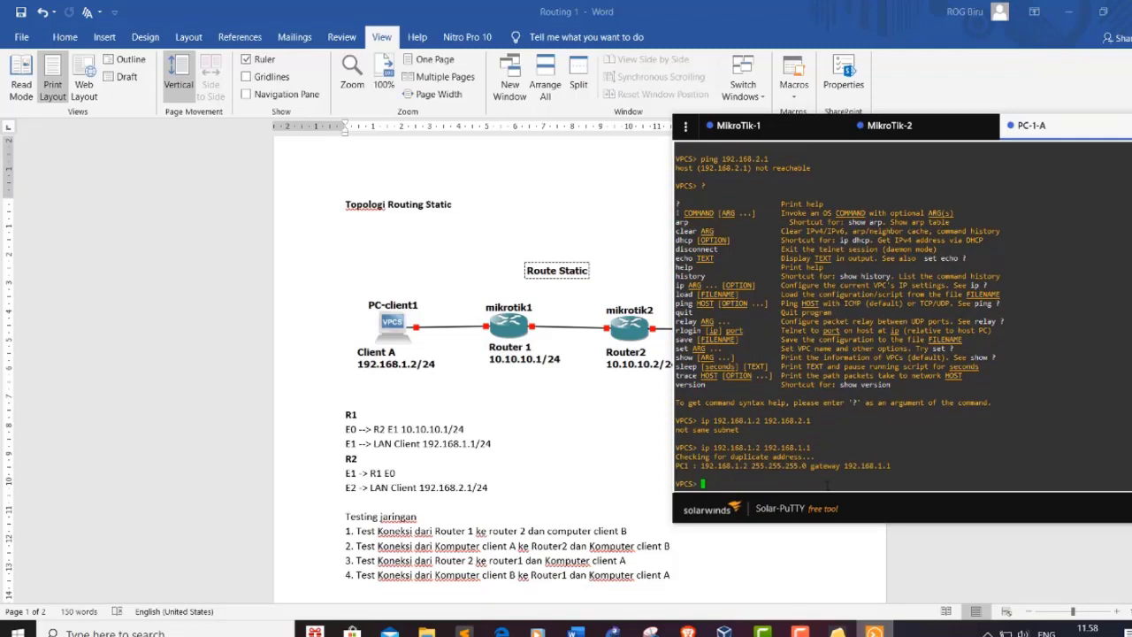
Step: Ping 192.168.2.1 from PC-1-A, which returns destination network unreachable
type("ping 192.168.2.1")
key("Return")
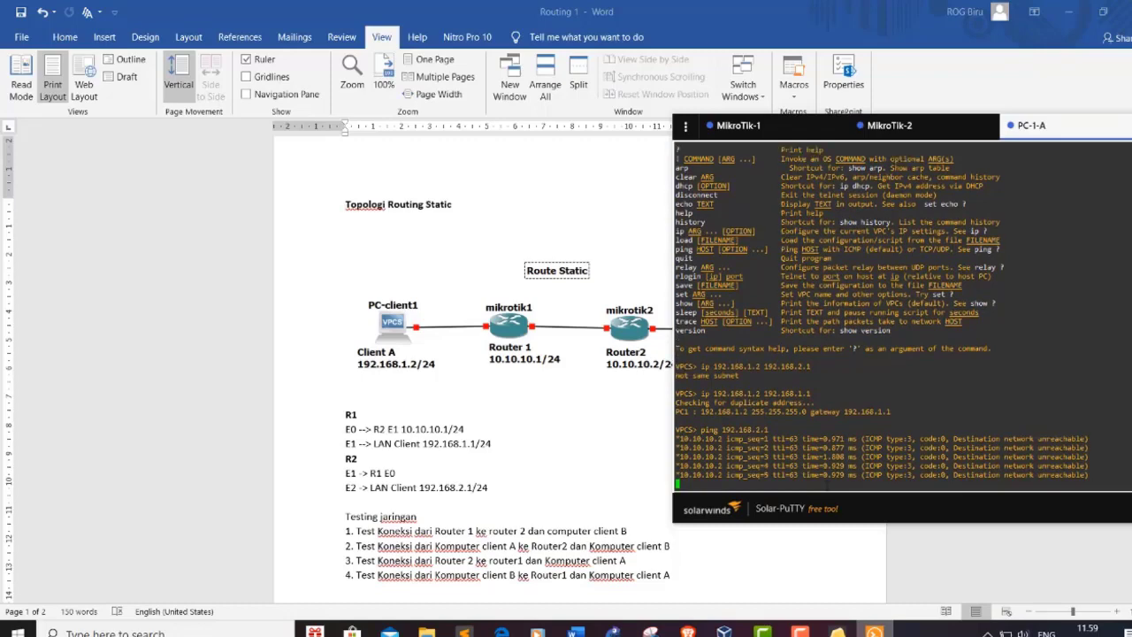
key("Return")
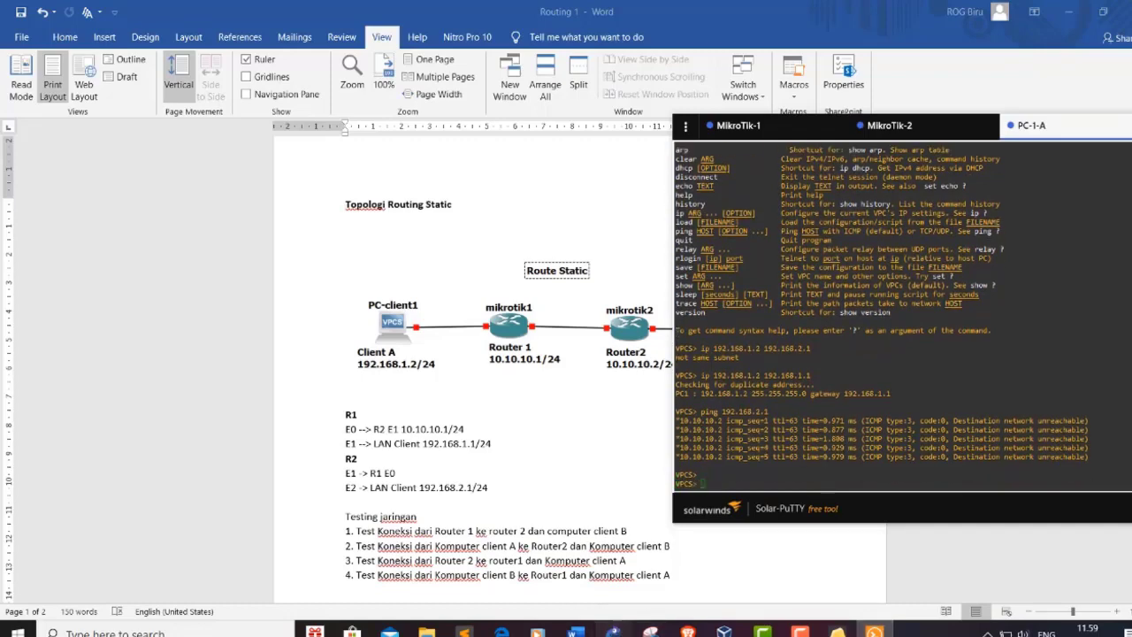
Step: Start the PC-2-B client in GNS3 and open its console
left_click(612, 631)
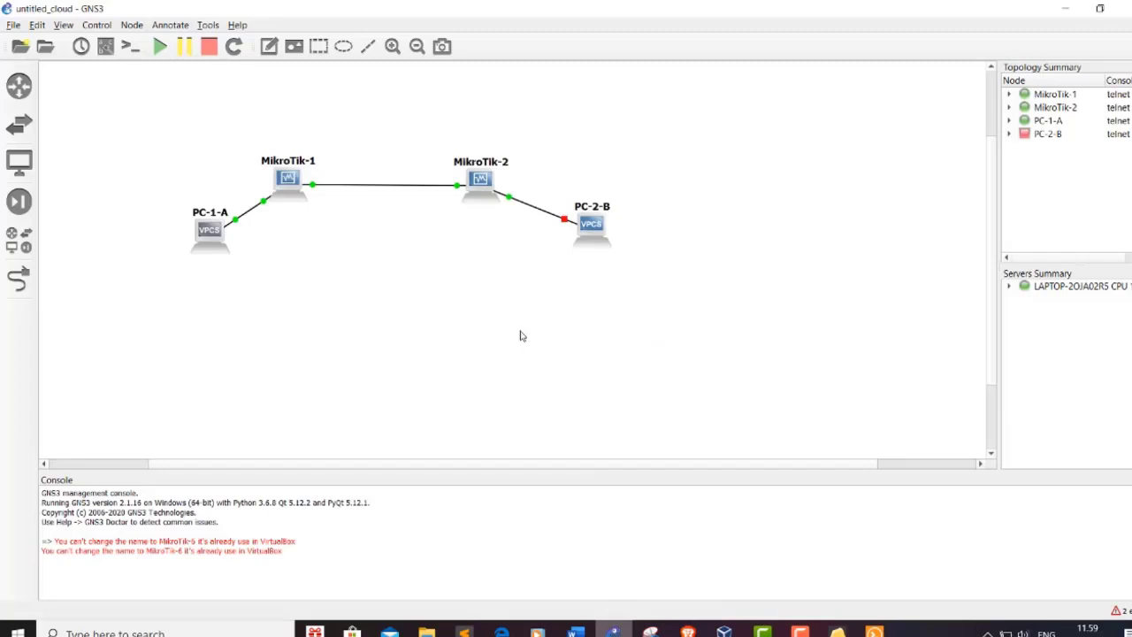
right_click(592, 226)
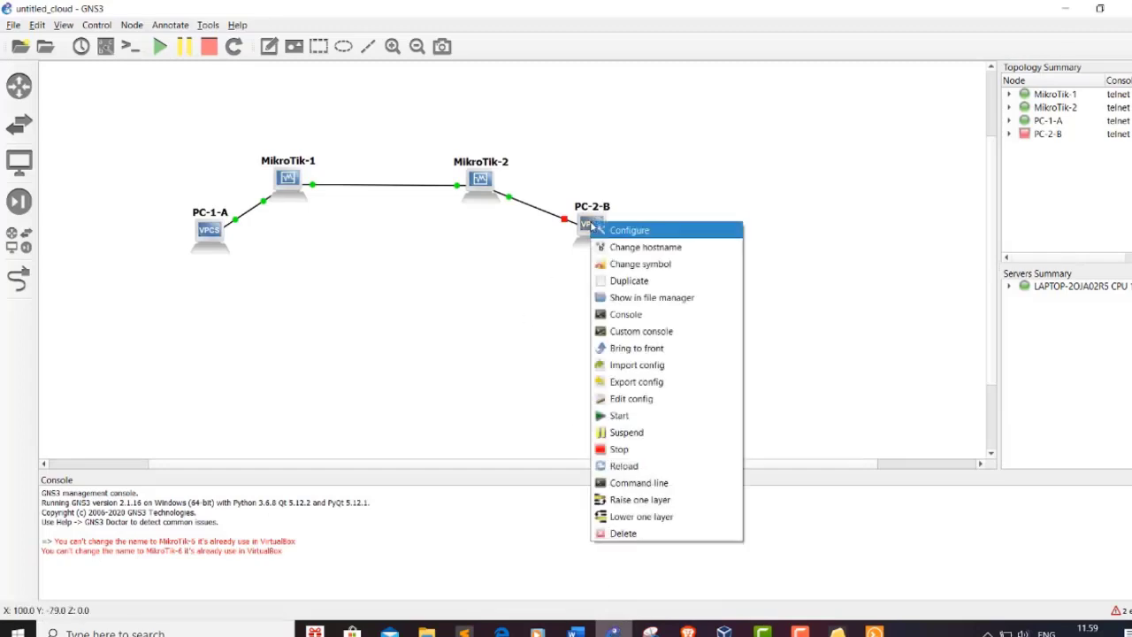
left_click(643, 418)
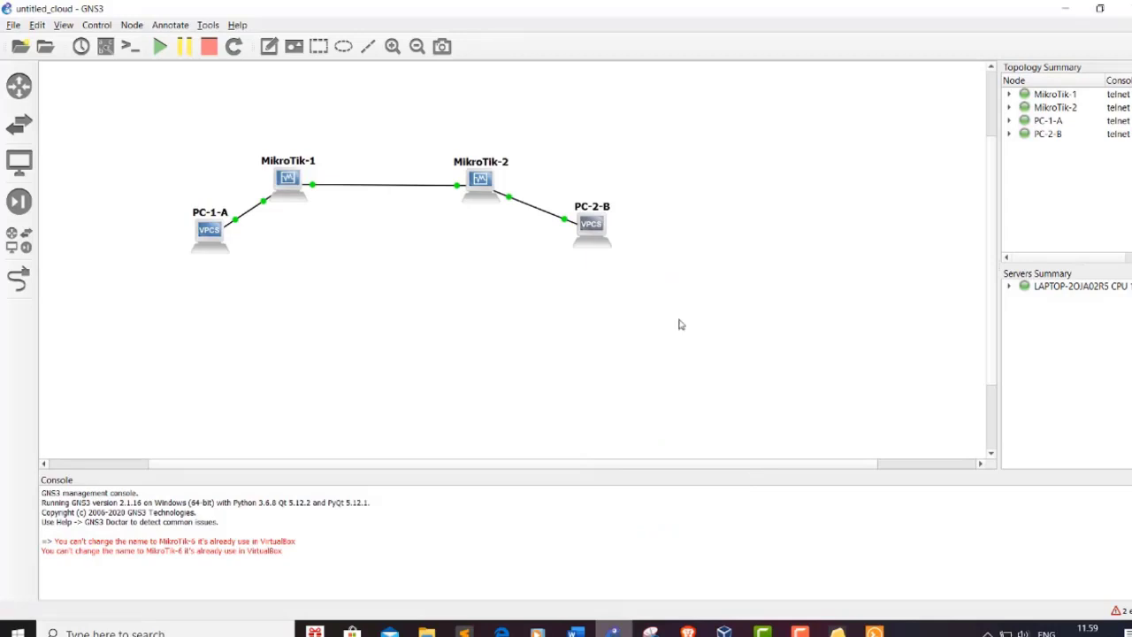
right_click(593, 230)
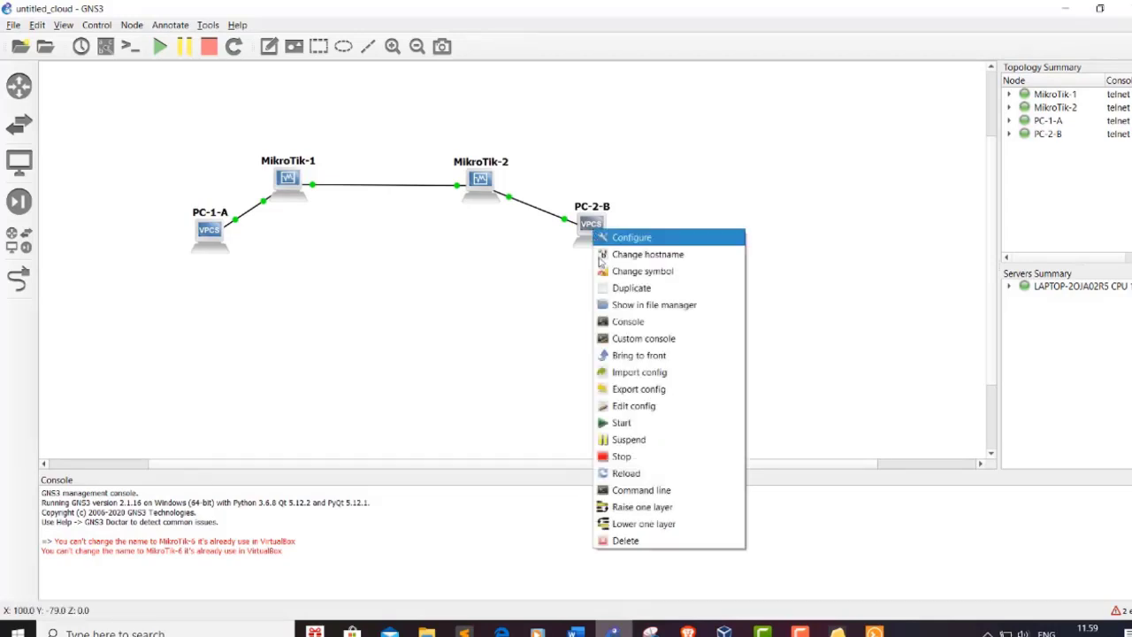
left_click(649, 325)
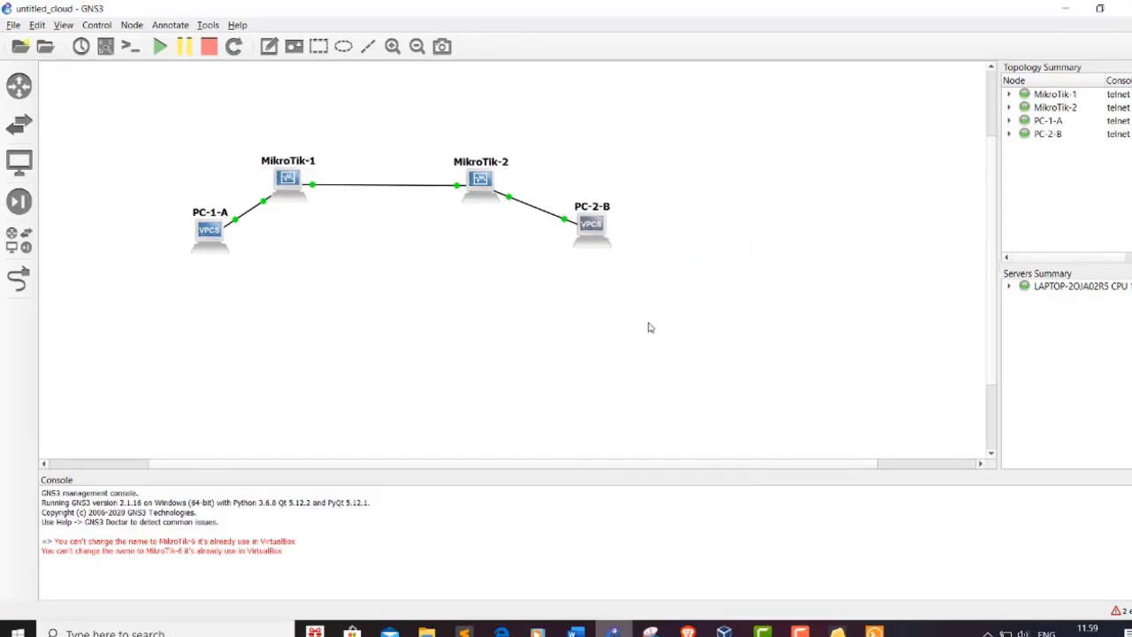
Step: Bring the Routing 1 Word document back to the front
left_click(697, 560)
mouse_move(874, 630)
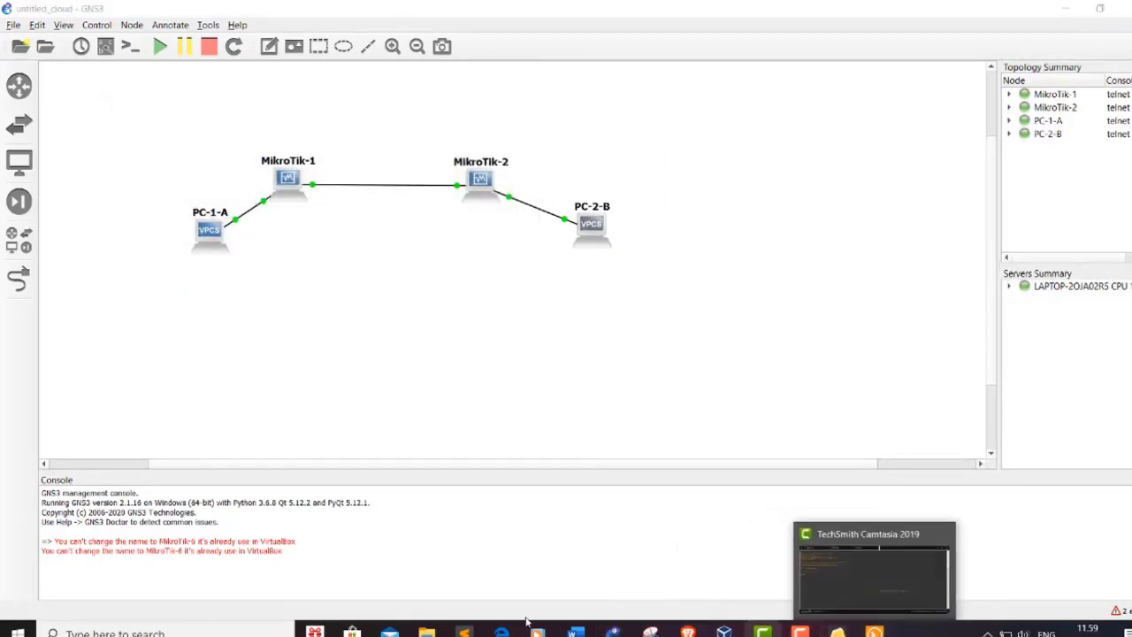
left_click(575, 632)
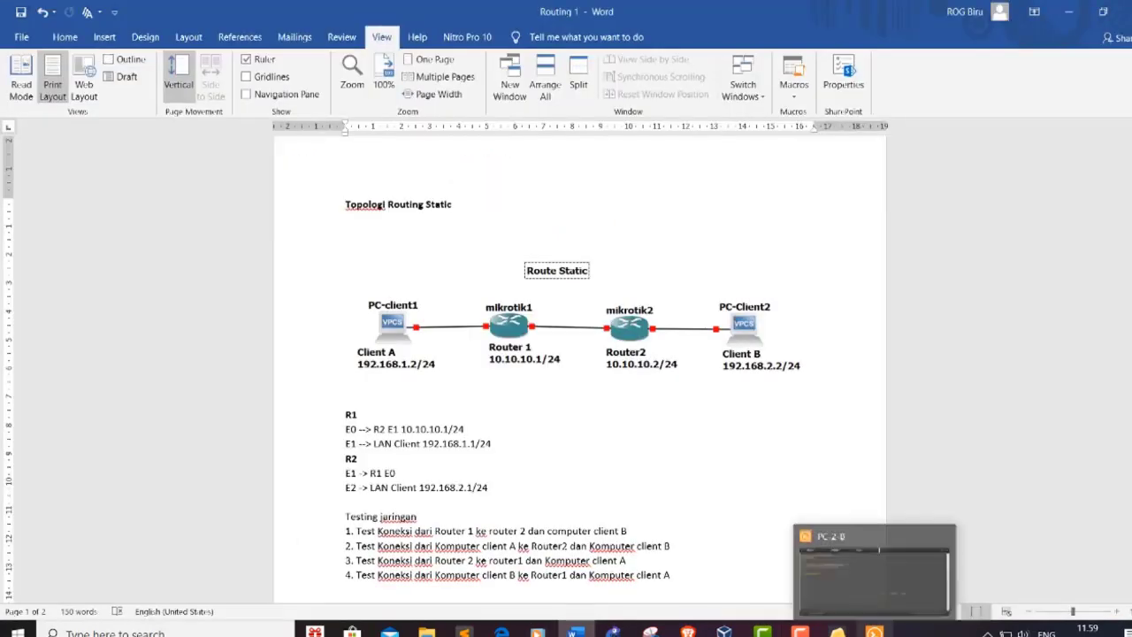
Step: Open PC-2-B's console and display its current IP settings with 'show ip'
left_click(874, 630)
left_click(826, 302)
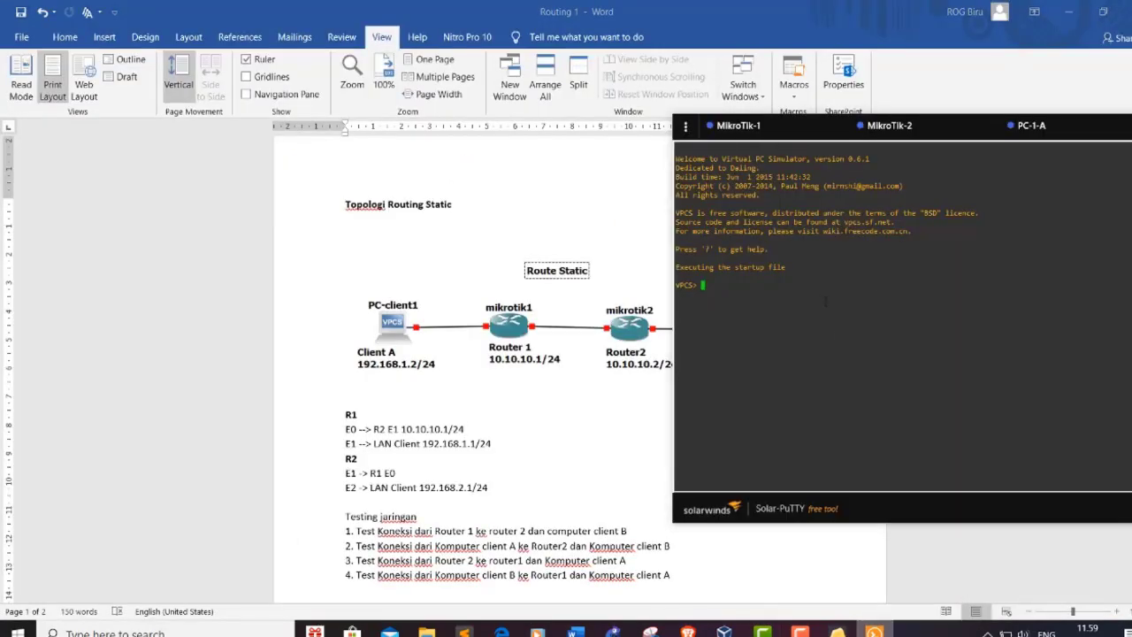
type("show ip")
key("Return")
Step: Give PC-2-B 192.168.2.2 with gateway 192.168.2.1, verify it, and ping 192.168.1.1
type("ip")
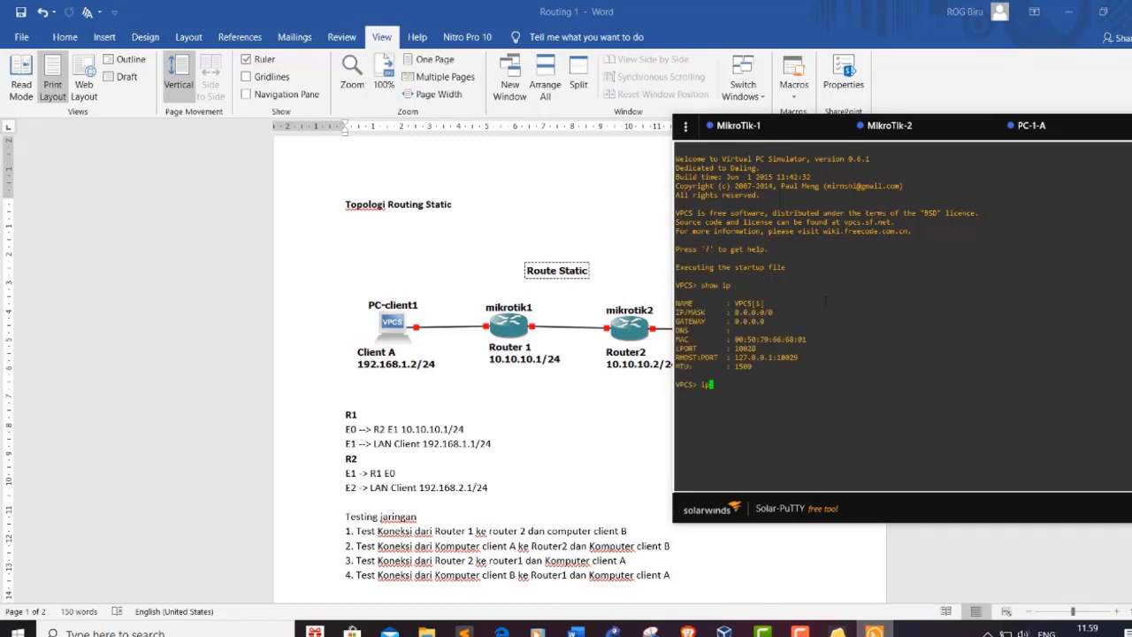
type(" 192.168.2.2 192.168.2.1")
key("Return")
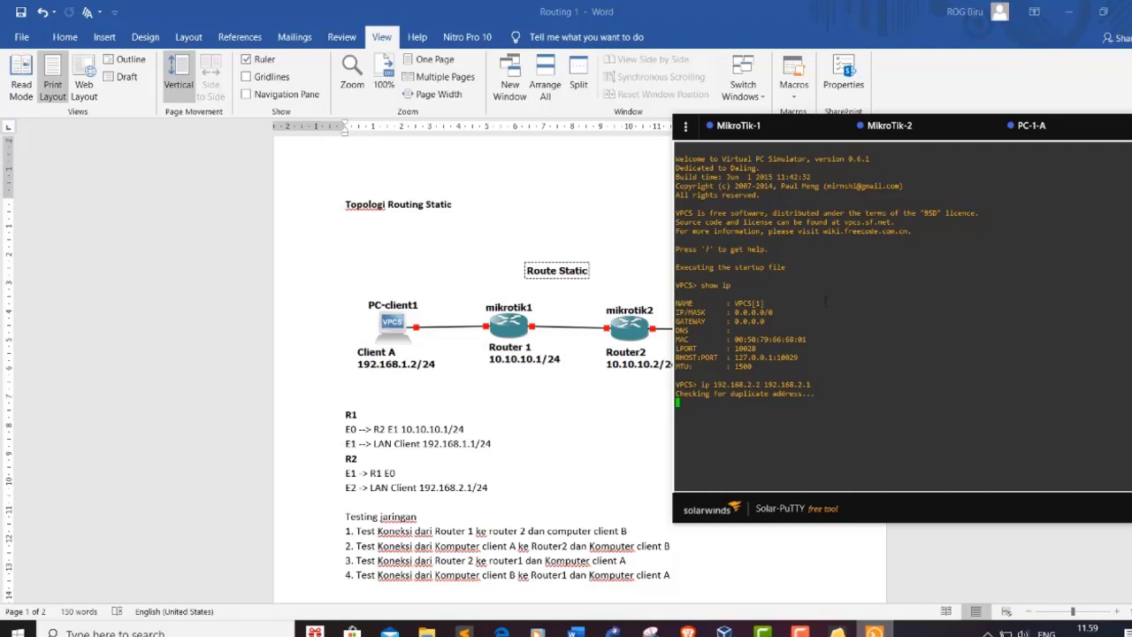
type("show ip")
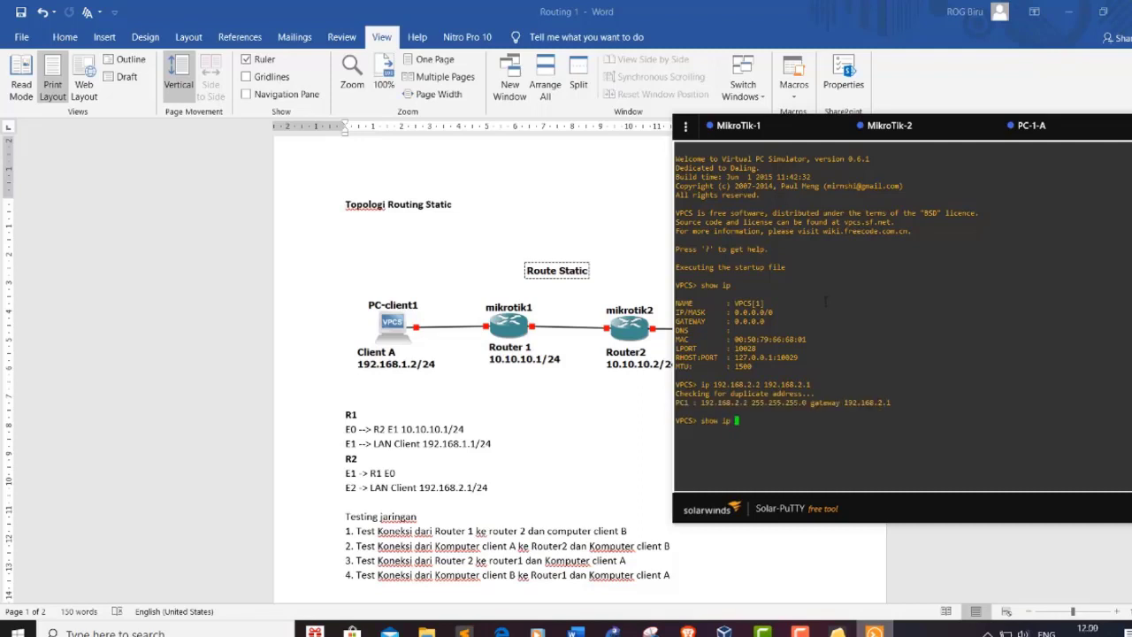
key("Return")
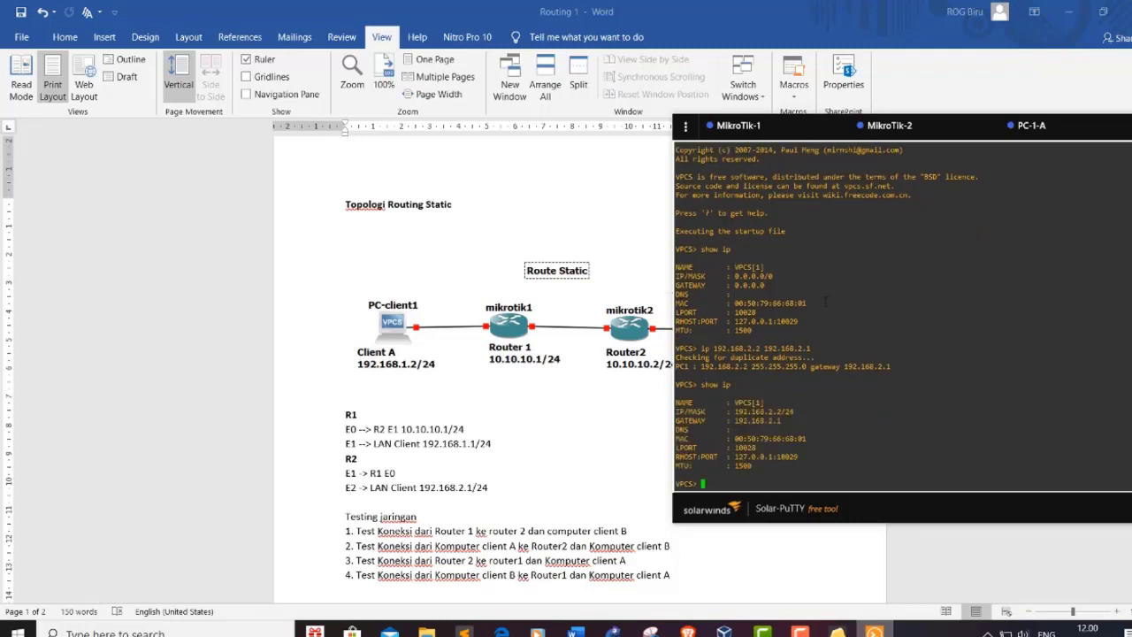
type("ping 192.168.1.1")
key("Return")
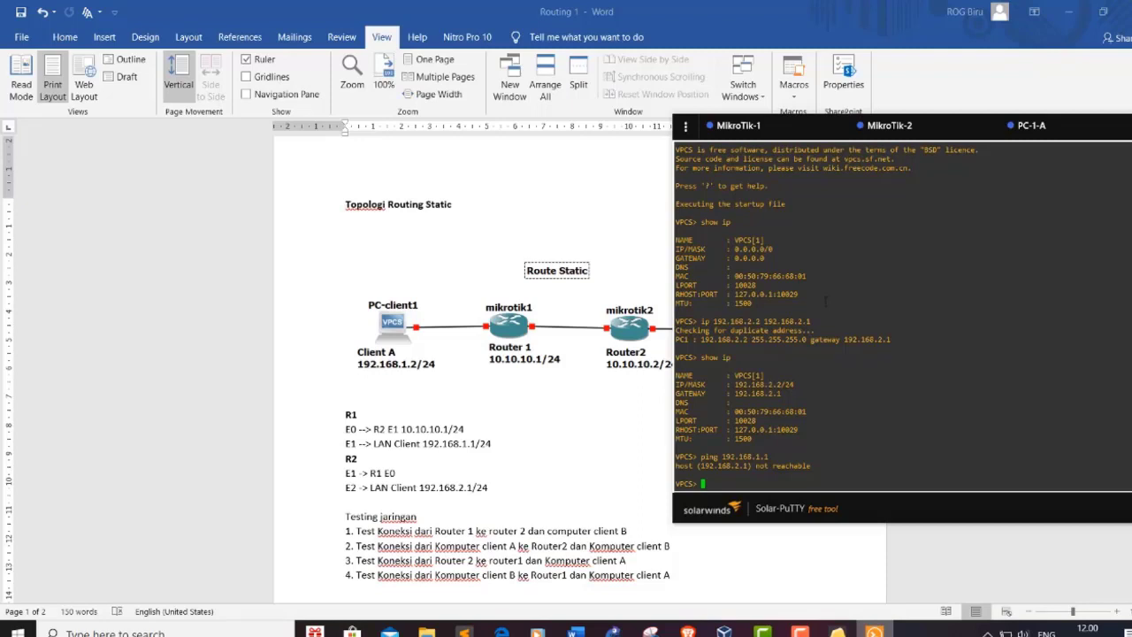
Step: From PC-2-B, ping 192.168.1.1 again and then PC-1-A at 192.168.1.2
key("Up")
key("Return")
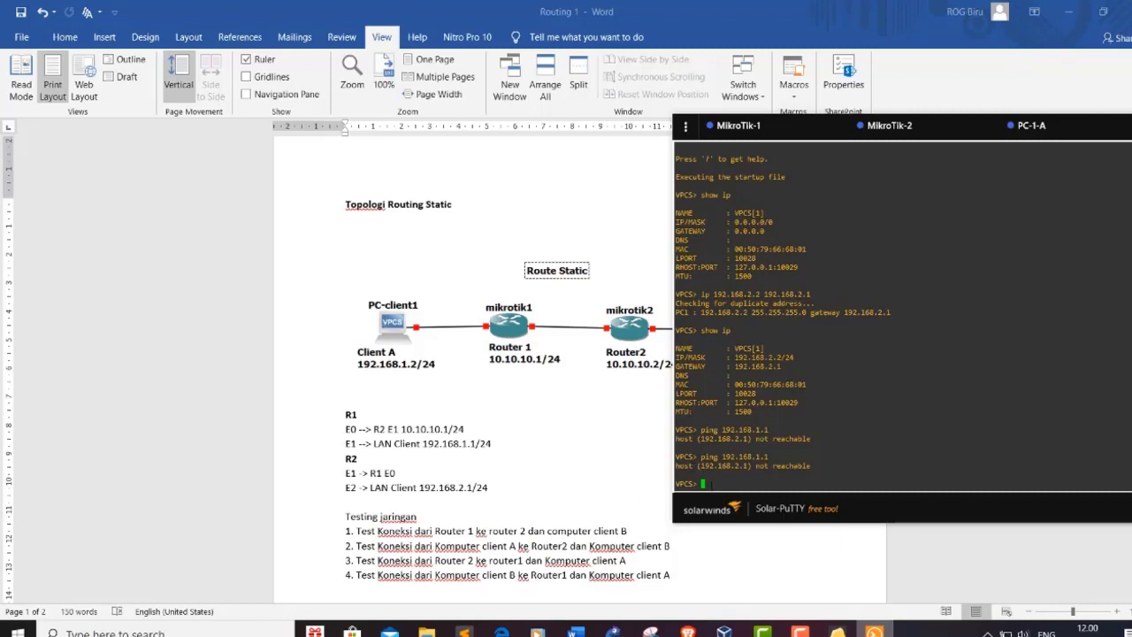
type("92")
key("BackSpace")
key("BackSpace")
key("BackSpace")
type("ping 192.168.")
type(".2")
key("Return")
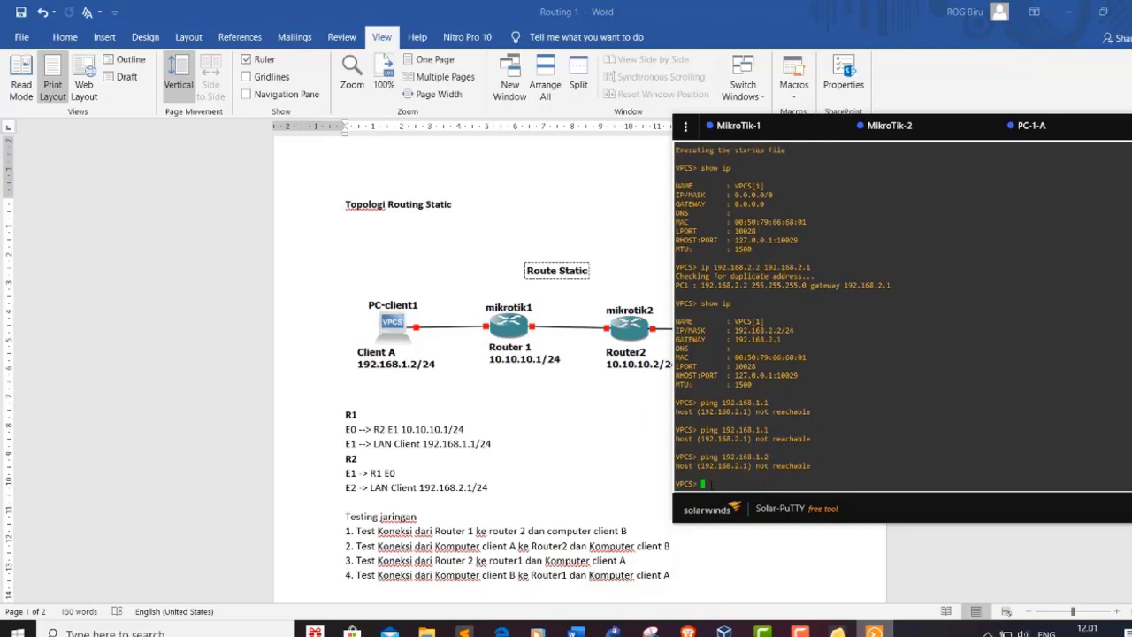
Step: Look over the MikroTik-2 router console, then return to the GNS3 topology
left_click(925, 129)
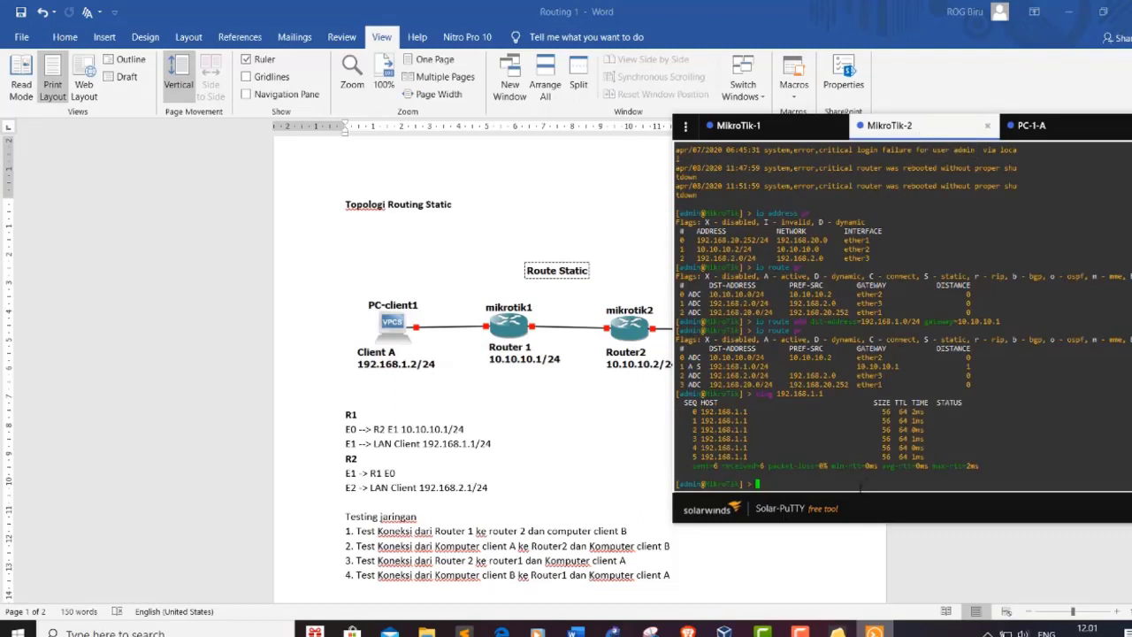
type("ip")
key("BackSpace")
key("BackSpace")
left_click(613, 631)
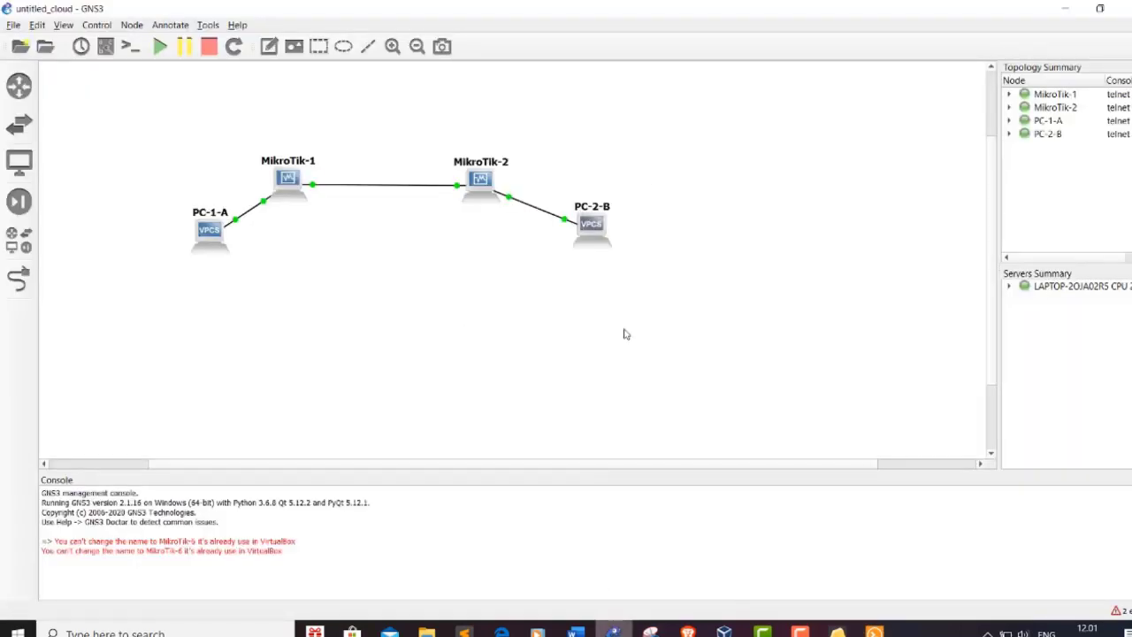
Step: Open PC-2-B's node configuration and close it without changes
right_click(591, 230)
left_click(619, 235)
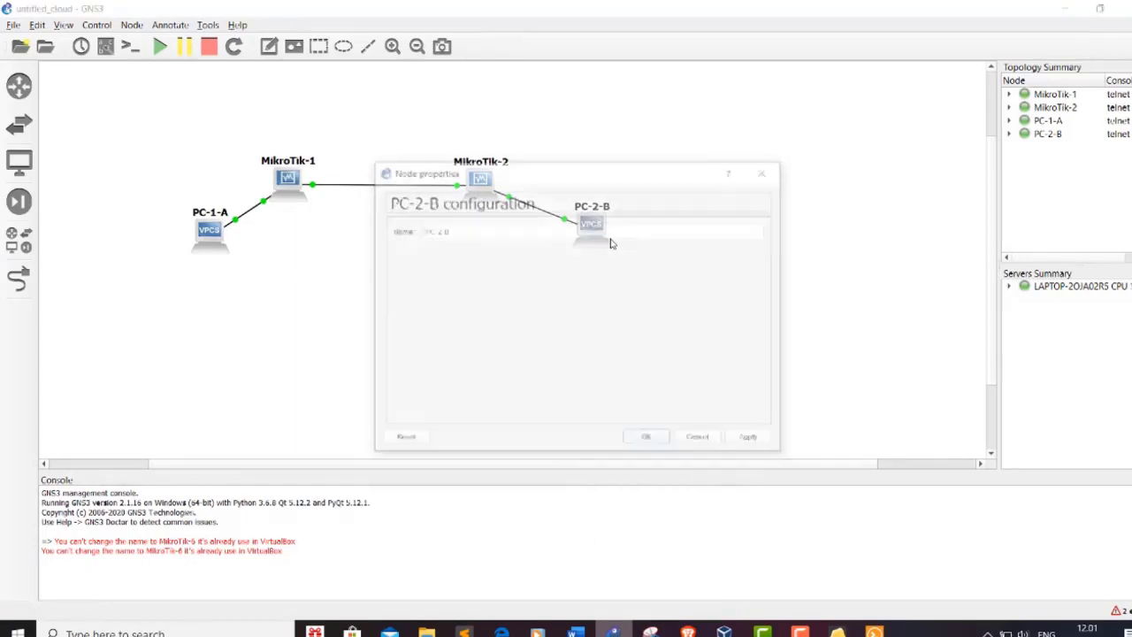
left_click(766, 170)
Step: Inspect MikroTik-2's network adapters in its configuration, then return to the router terminal
right_click(482, 186)
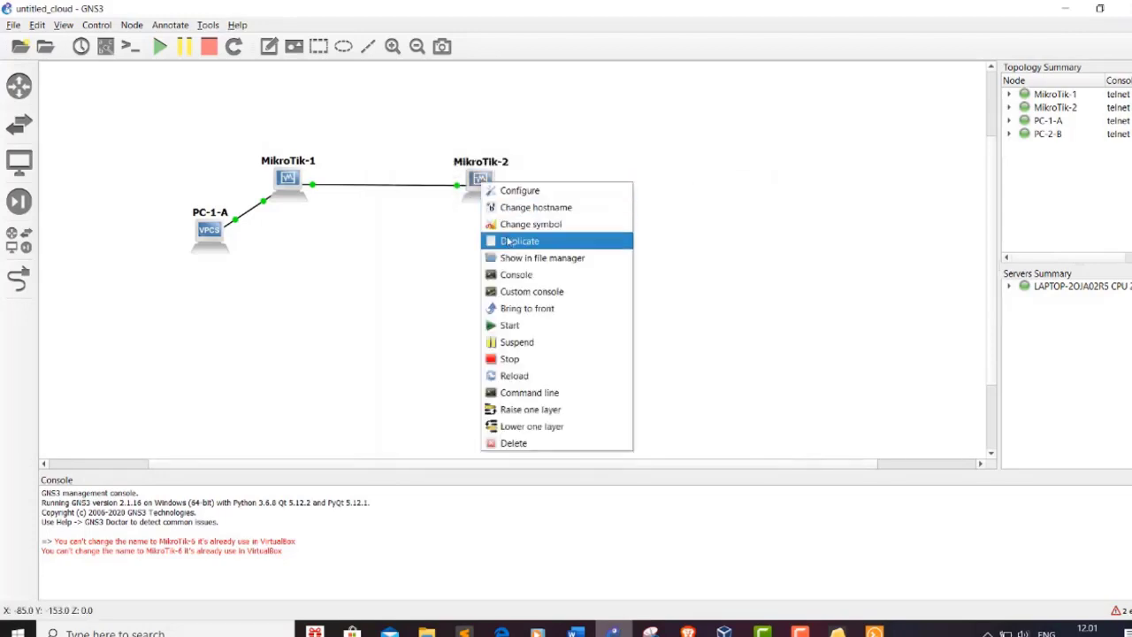
left_click(543, 195)
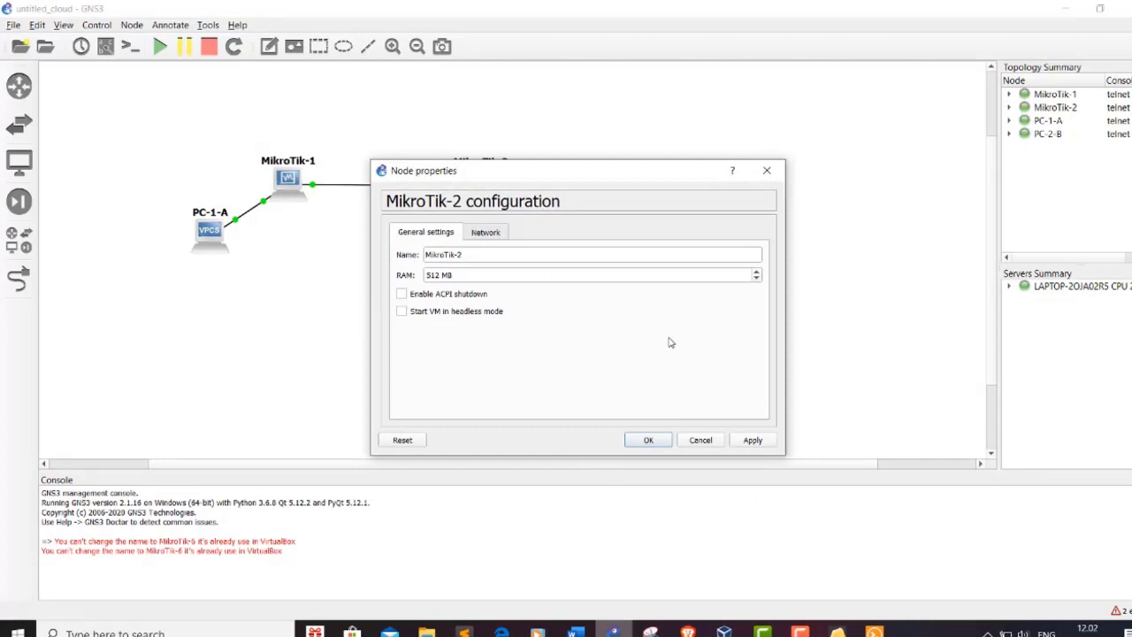
left_click(501, 232)
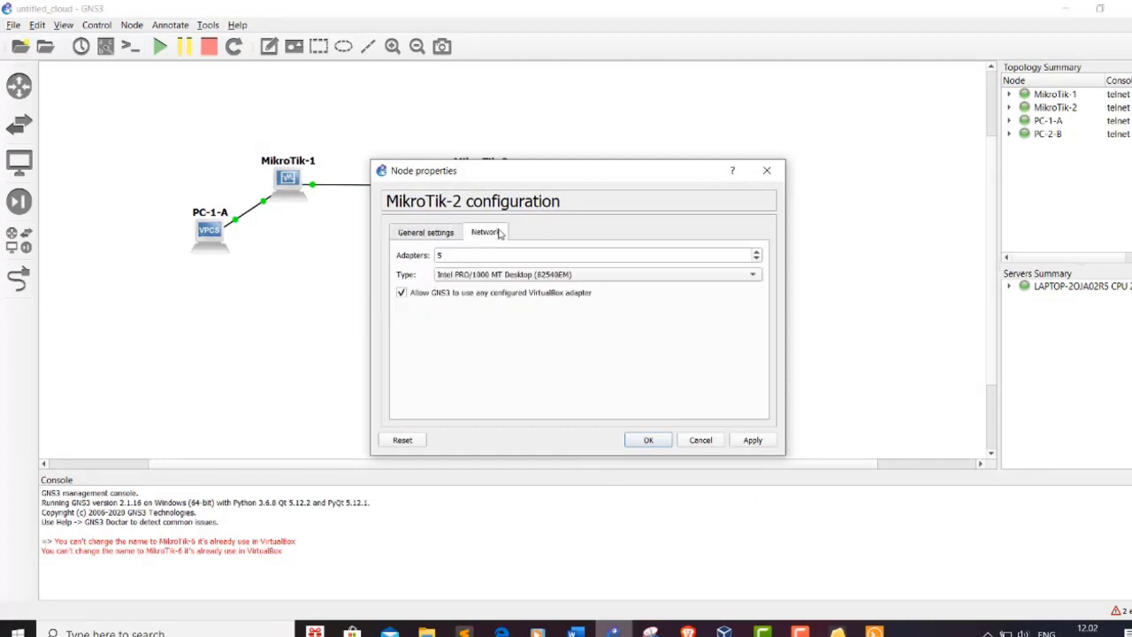
left_click(771, 175)
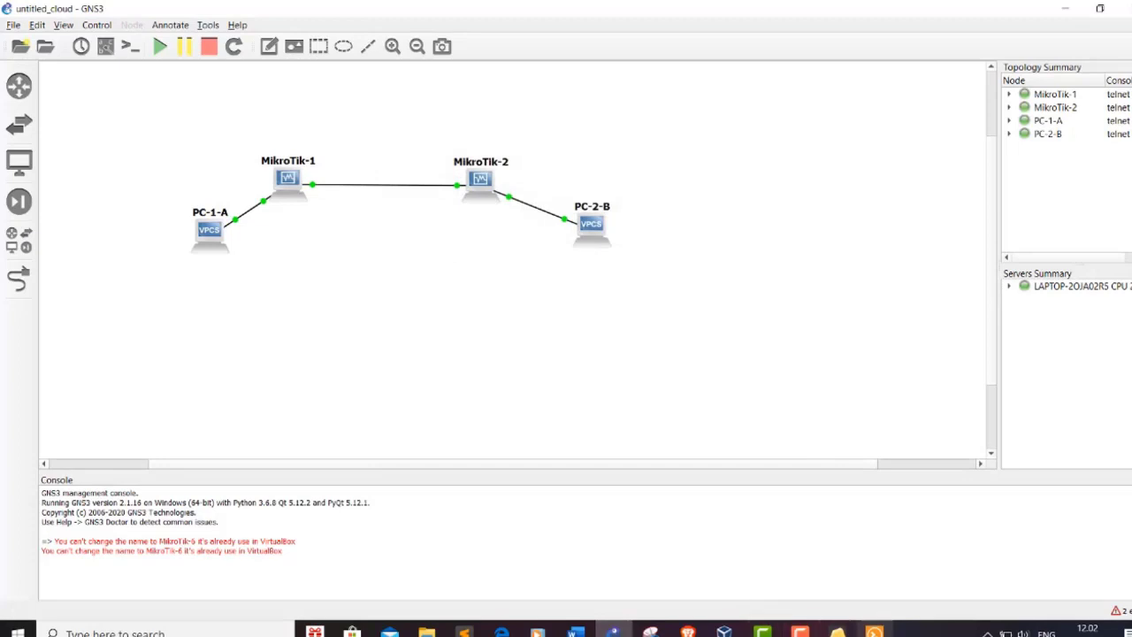
left_click(874, 631)
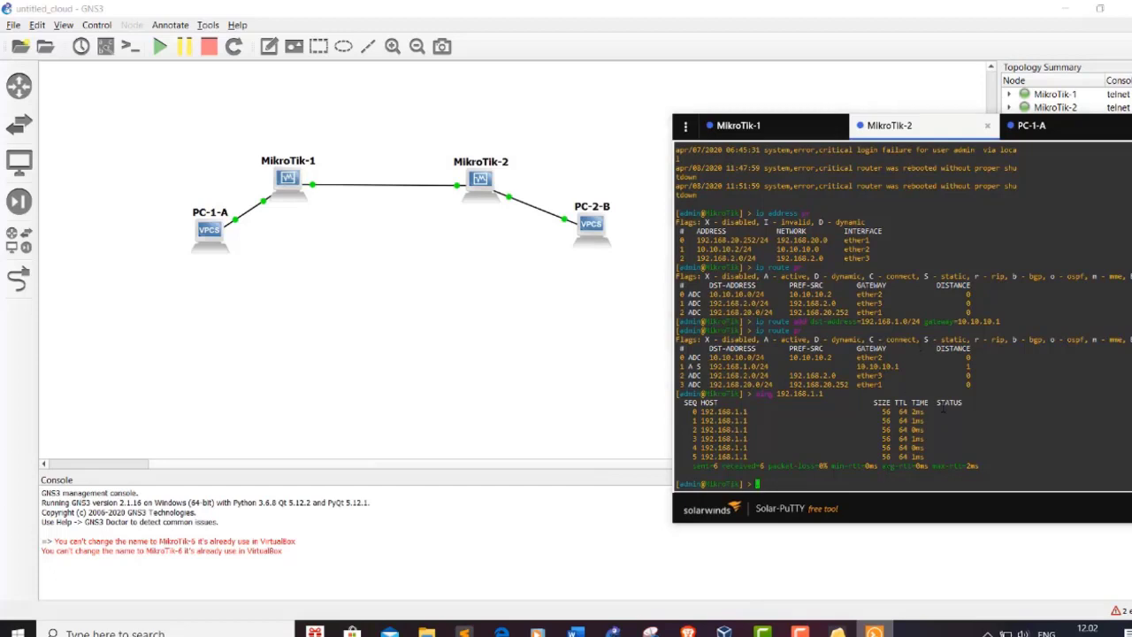
Step: Print MikroTik-2's IP address list and its interfaces ether1 through ether5
type("ip address")
key("BackSpace")
key("BackSpace")
type("ress pr")
key("Return")
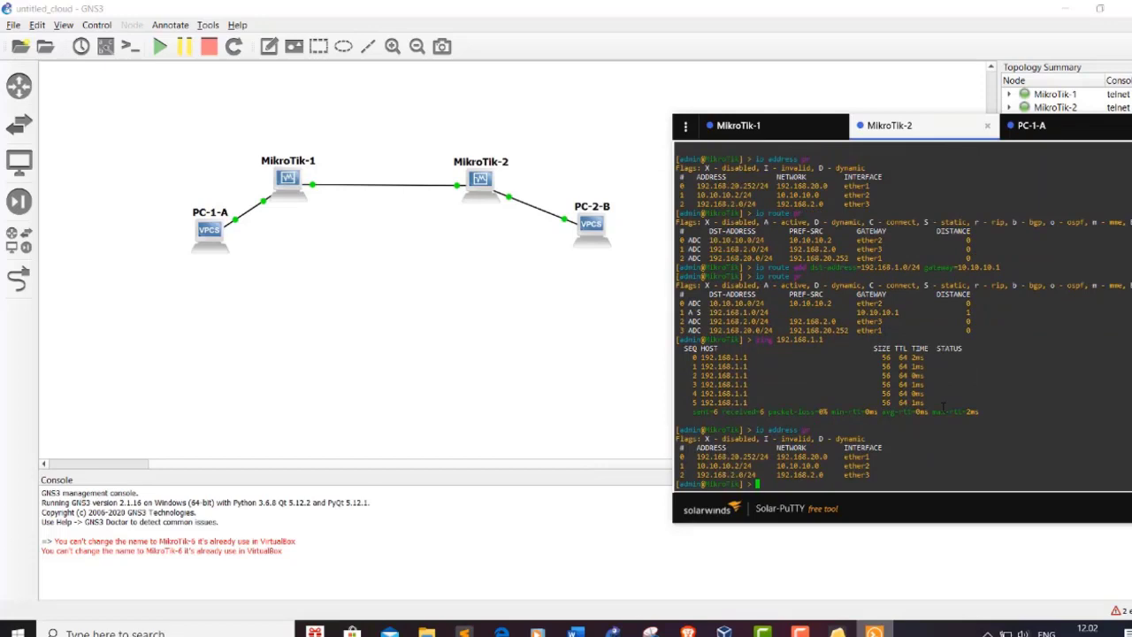
type("interface pr")
key("Return")
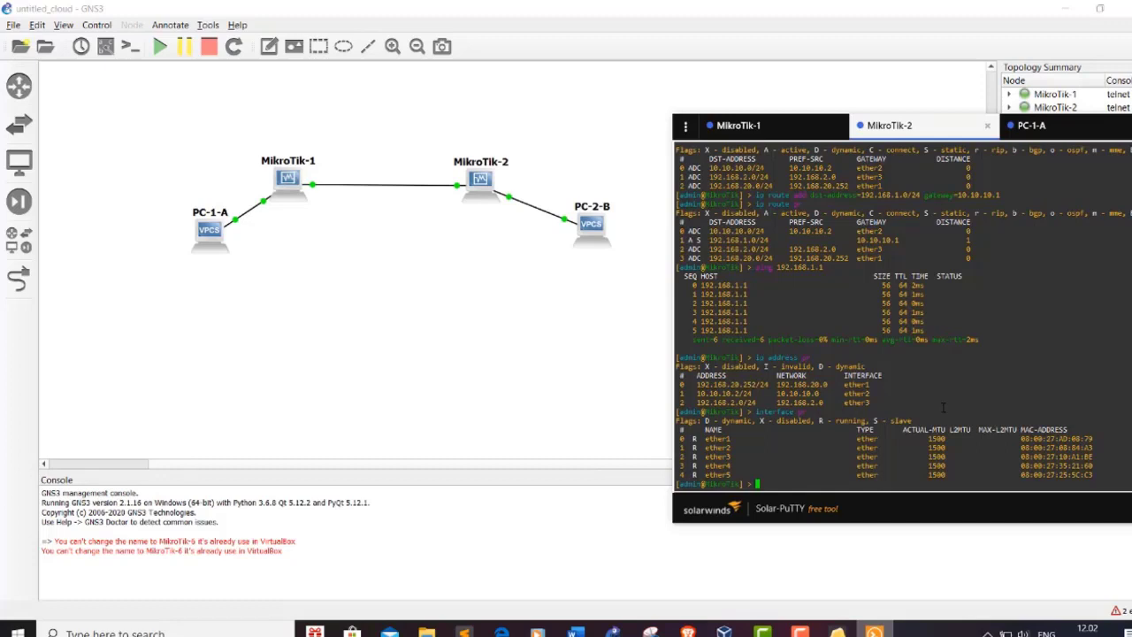
Step: Print MikroTik-1's addresses (10.10.10.1/24, 192.168.1.1/24), then go back to MikroTik-2's session
left_click(795, 128)
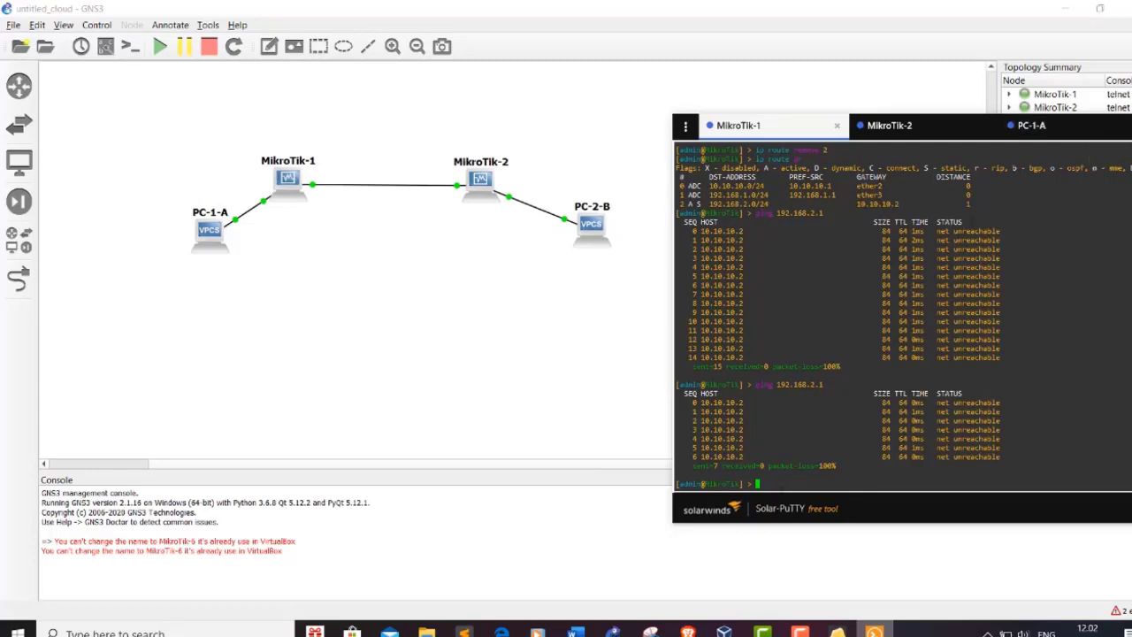
type("ip address pr")
key("Return")
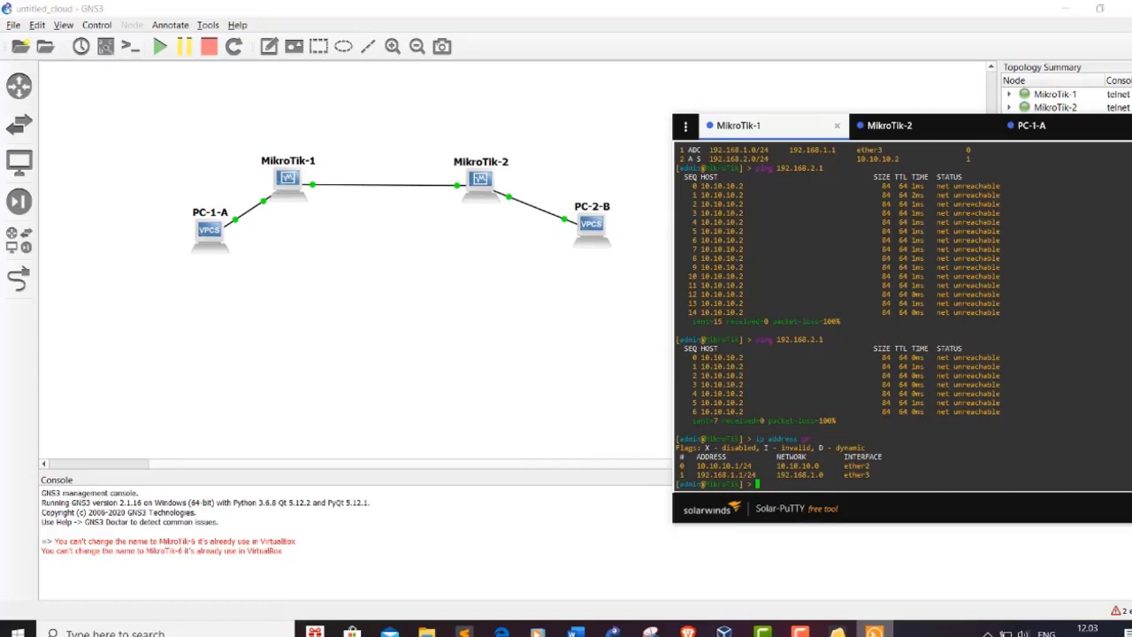
left_click(911, 125)
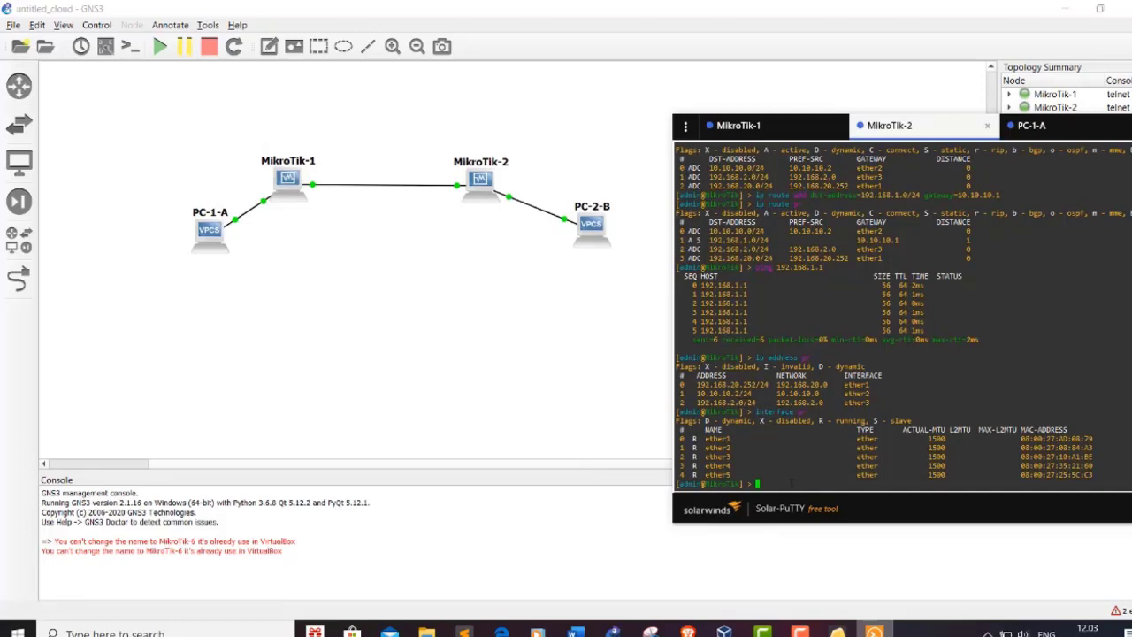
Step: Remove MikroTik-2's address entry 2, add 192.168.2.1/24 on ether3, and print the list
type("ip")
type("address")
type(" add")
type("ove")
type(" 2")
key("Return")
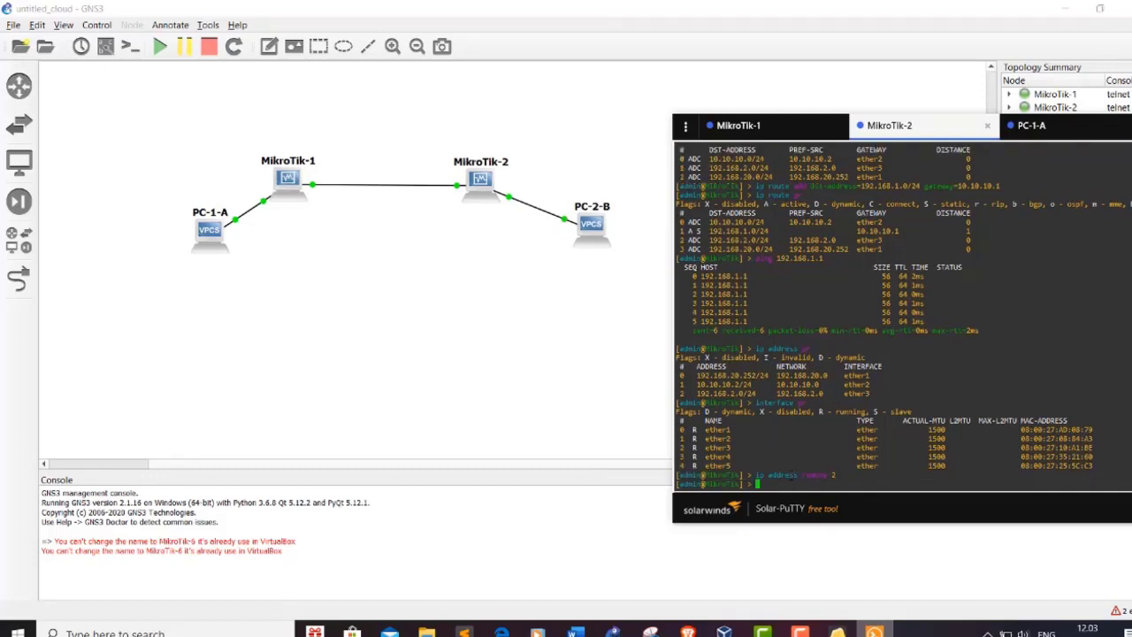
type("ip address add address=192.168.2.1/24 interfa")
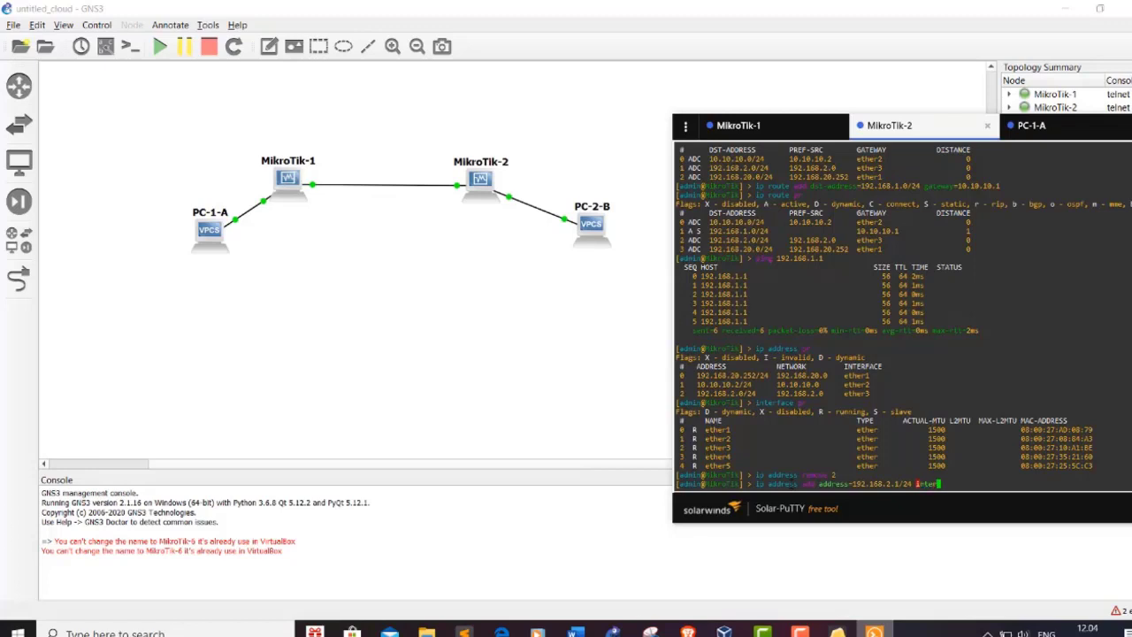
type("ce=ether3")
key("Return")
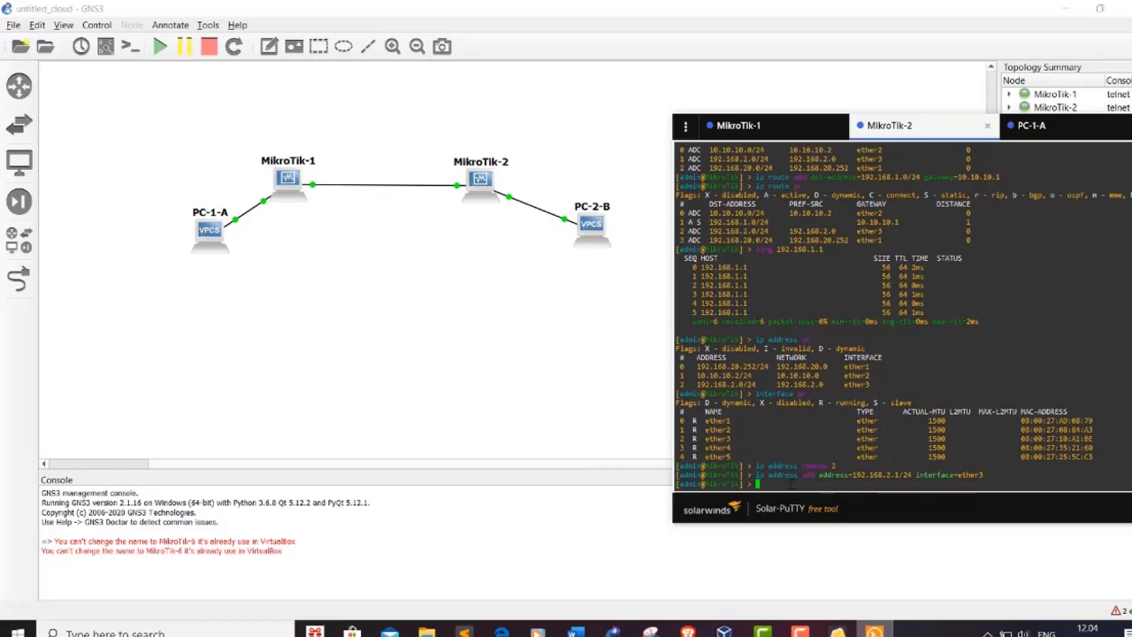
type("ip ")
type("adde")
type("ess p")
type("r")
key("Return")
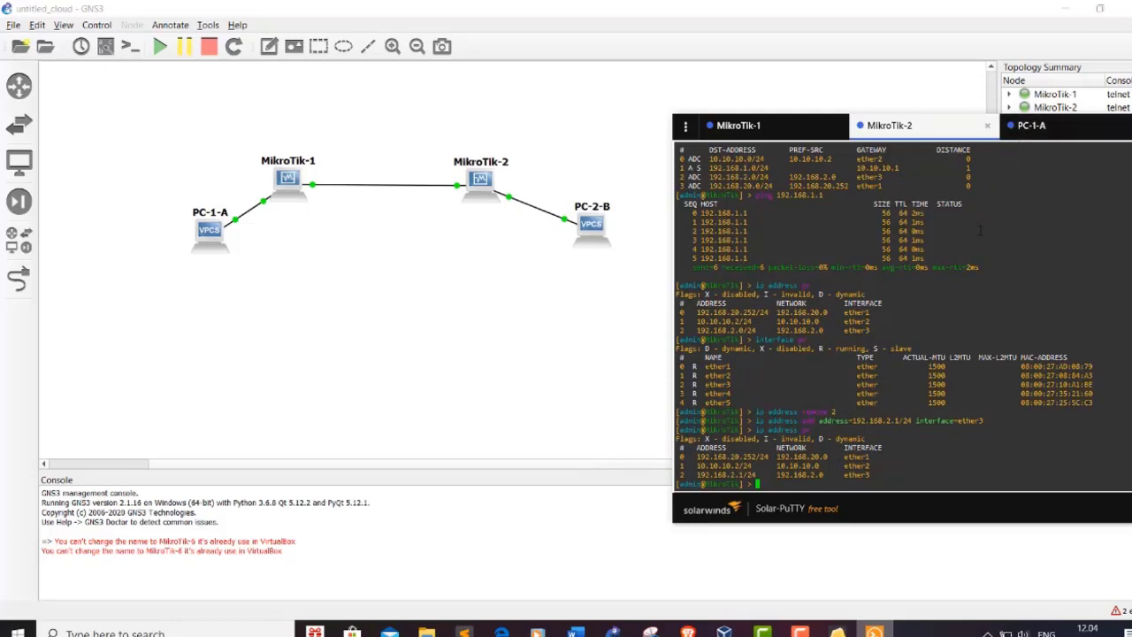
Step: From PC-2-B, ping 192.168.1.2 and 192.168.1.1 across the routers
left_click_drag(953, 513, 741, 517)
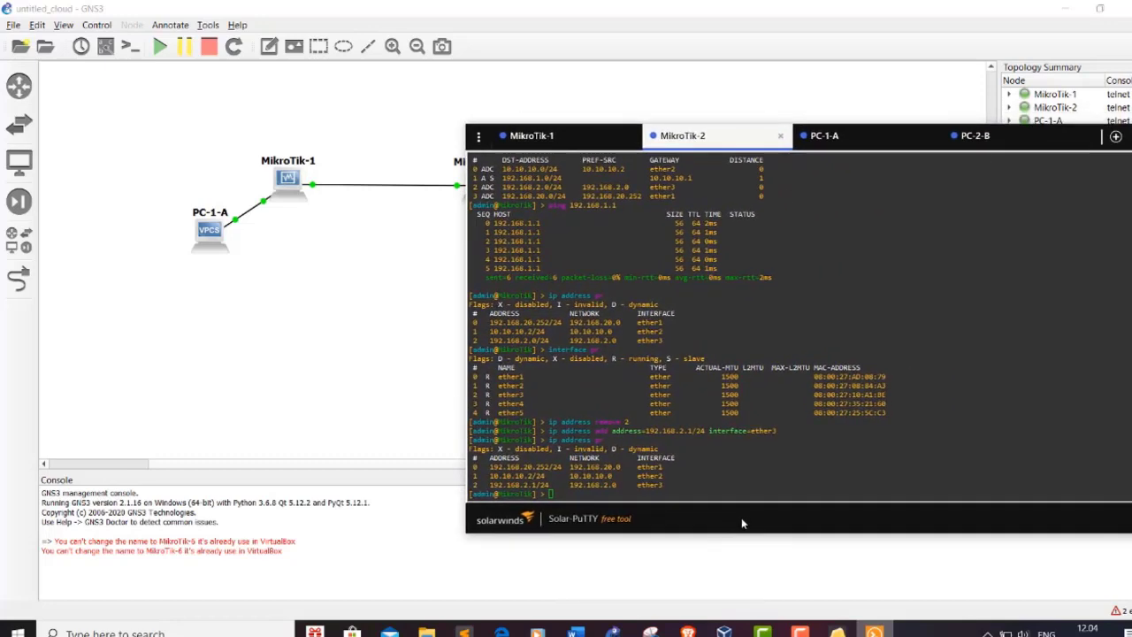
left_click(995, 145)
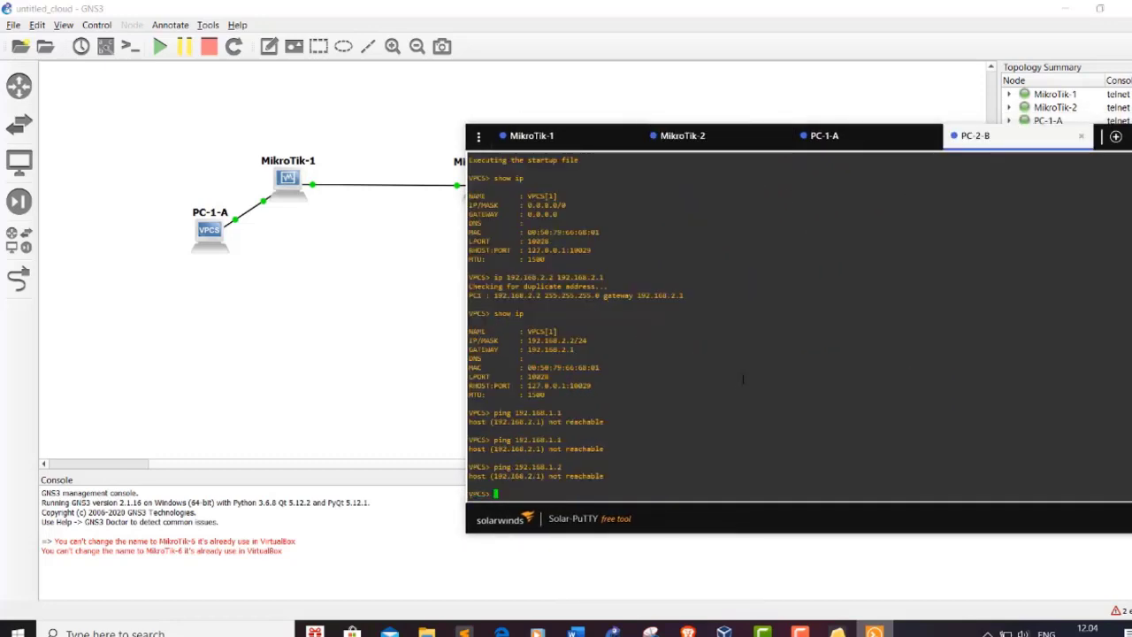
key("Up")
key("Return")
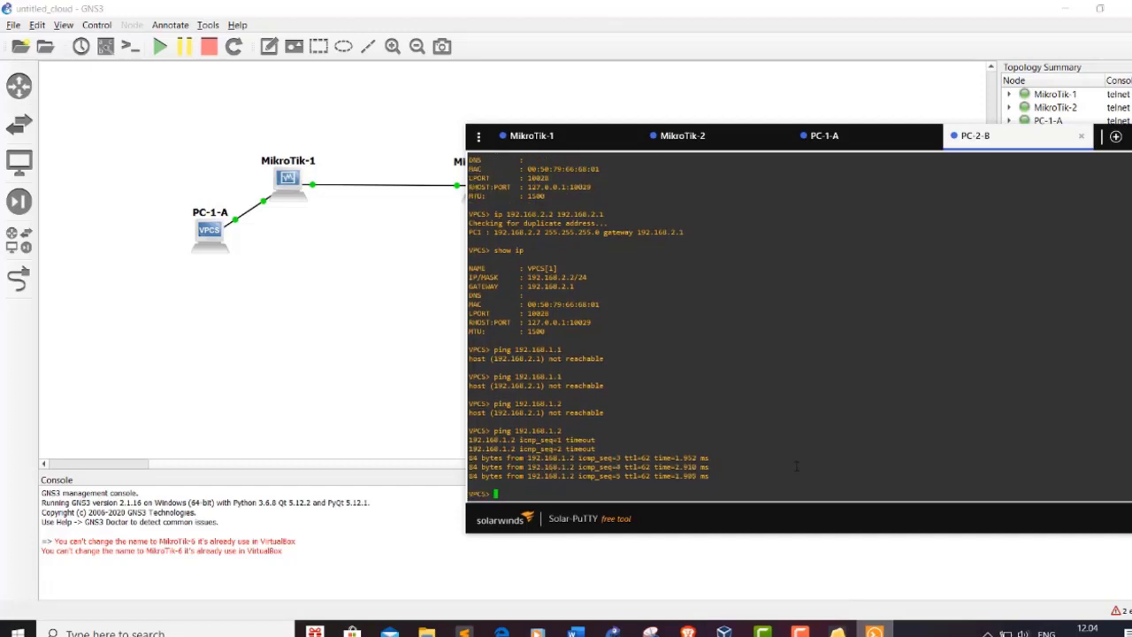
type("ping 192.168.1.1")
key("Return")
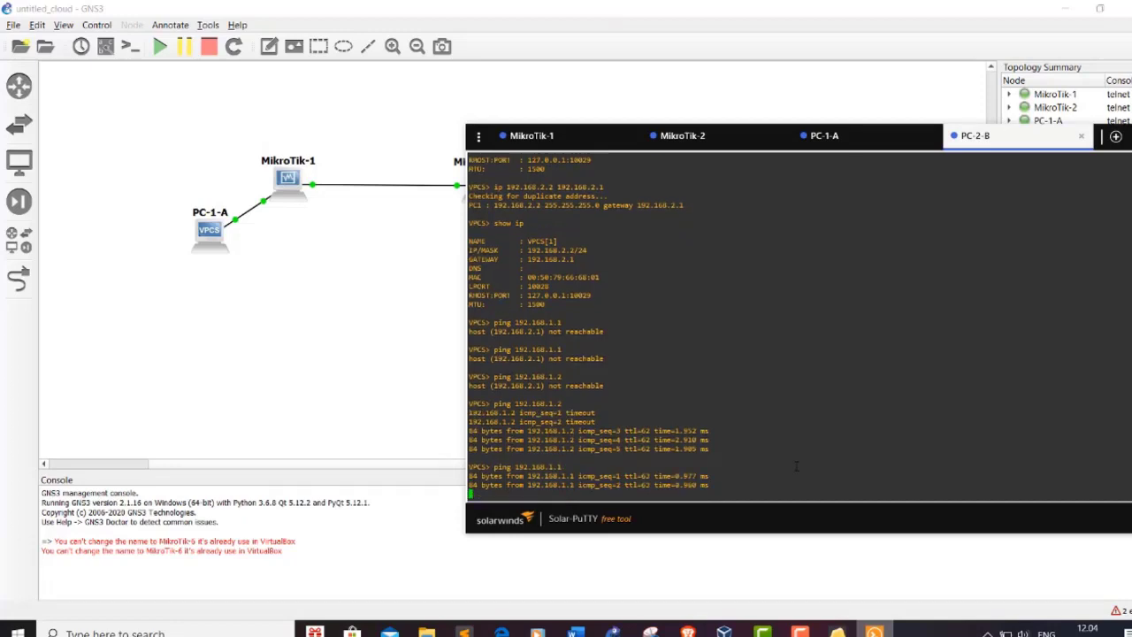
Step: From PC-1-A ping 192.168.2.1, prepare a ping to 192.168.2.2, and show the Routing 1 document
left_click(855, 142)
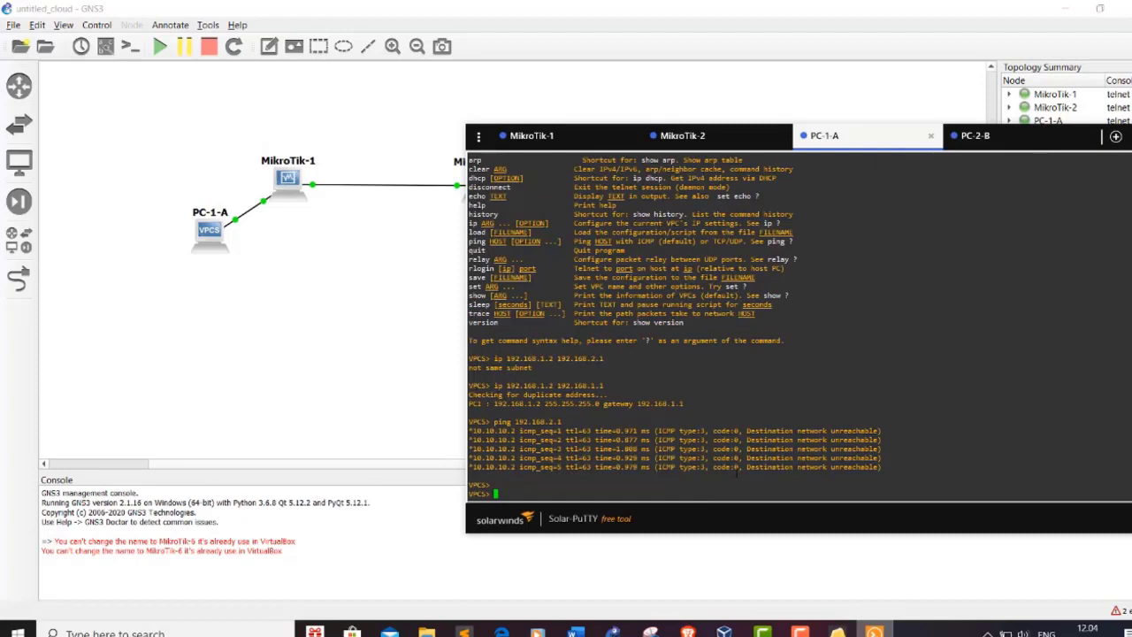
key("Up")
key("Return")
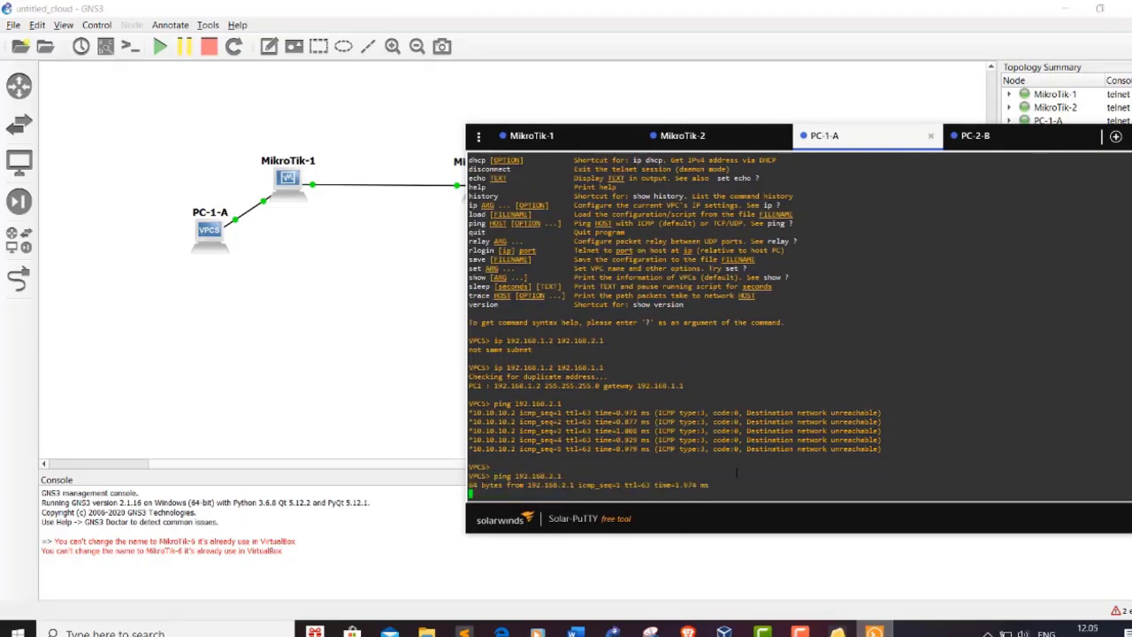
key("ctrl+c")
key("Up")
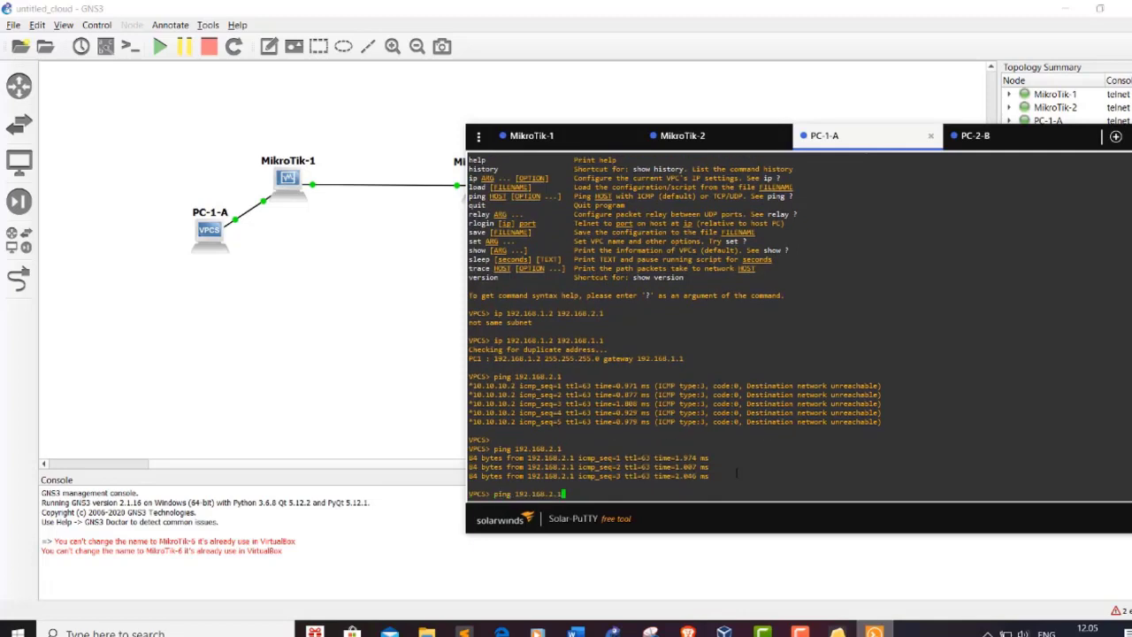
key("BackSpace")
type("2")
left_click(574, 633)
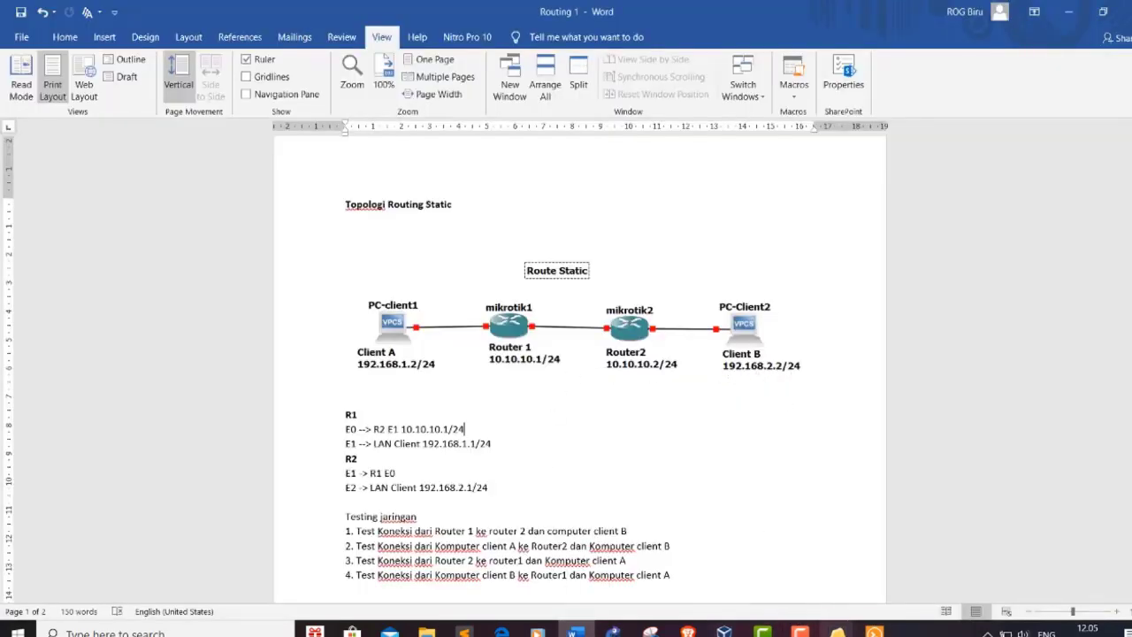
Step: Ping PC-2-B at 192.168.2.2 from PC-1-A and get replies
left_click(874, 633)
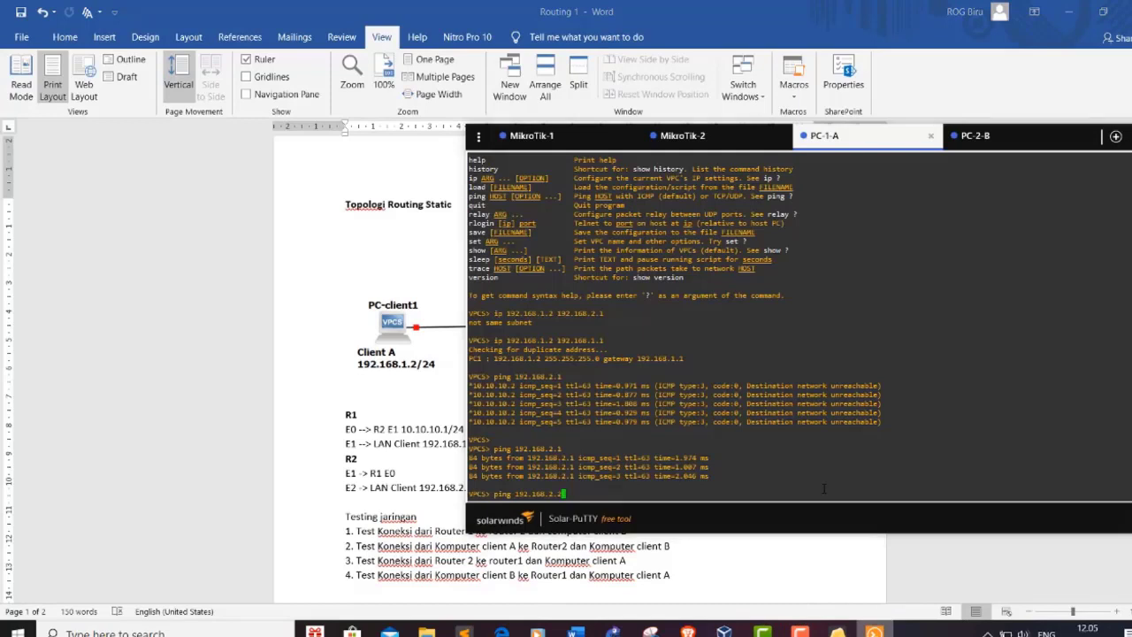
key("Return")
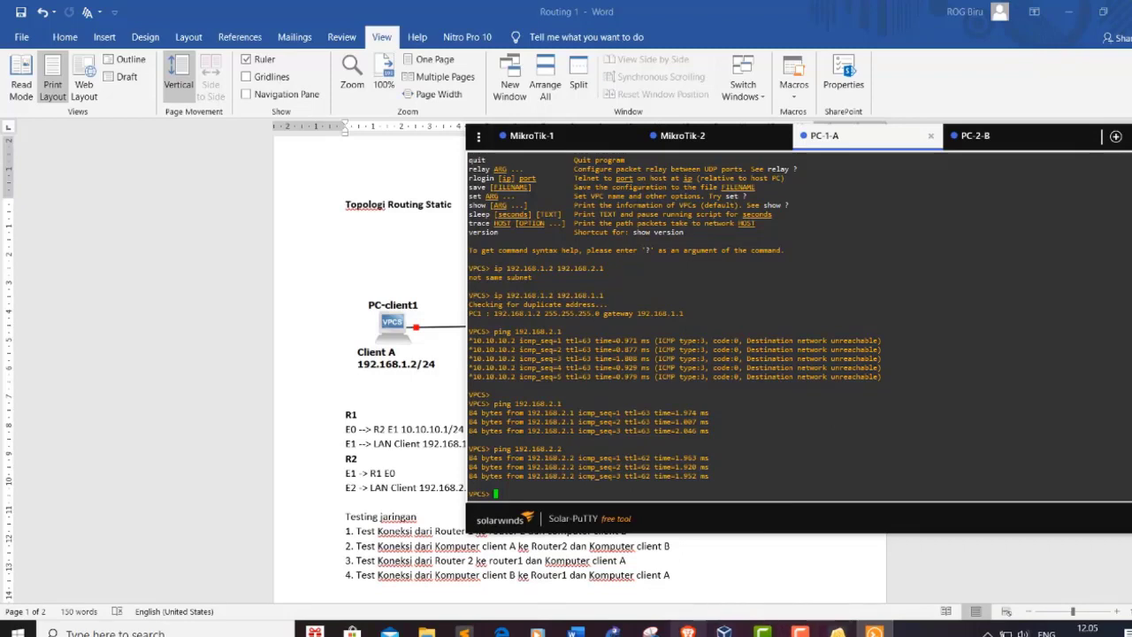
left_click(800, 631)
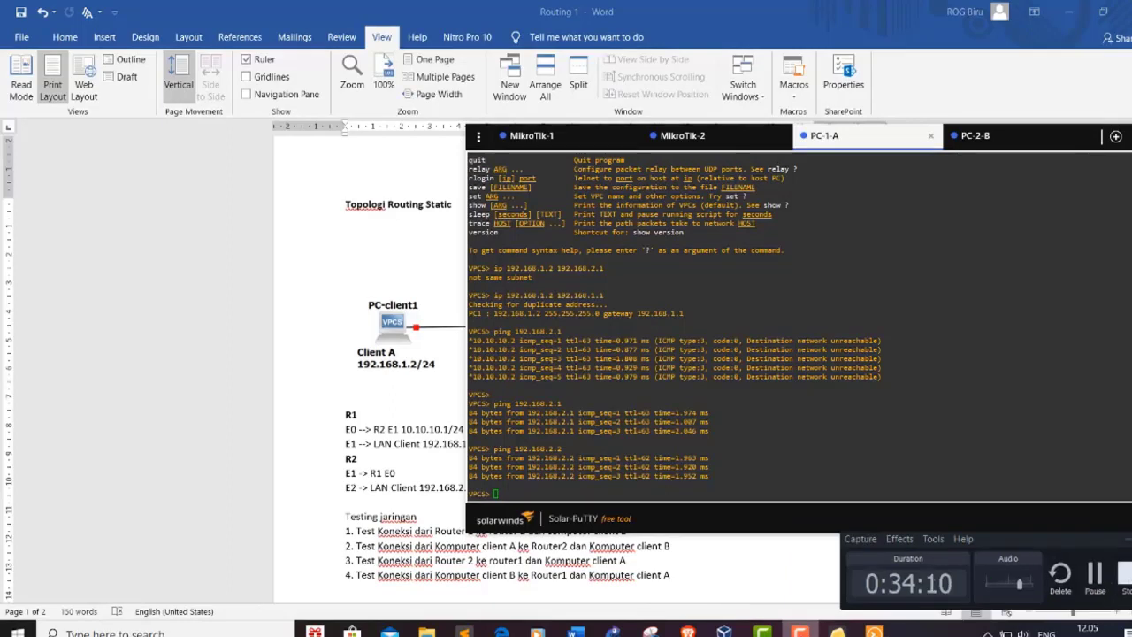